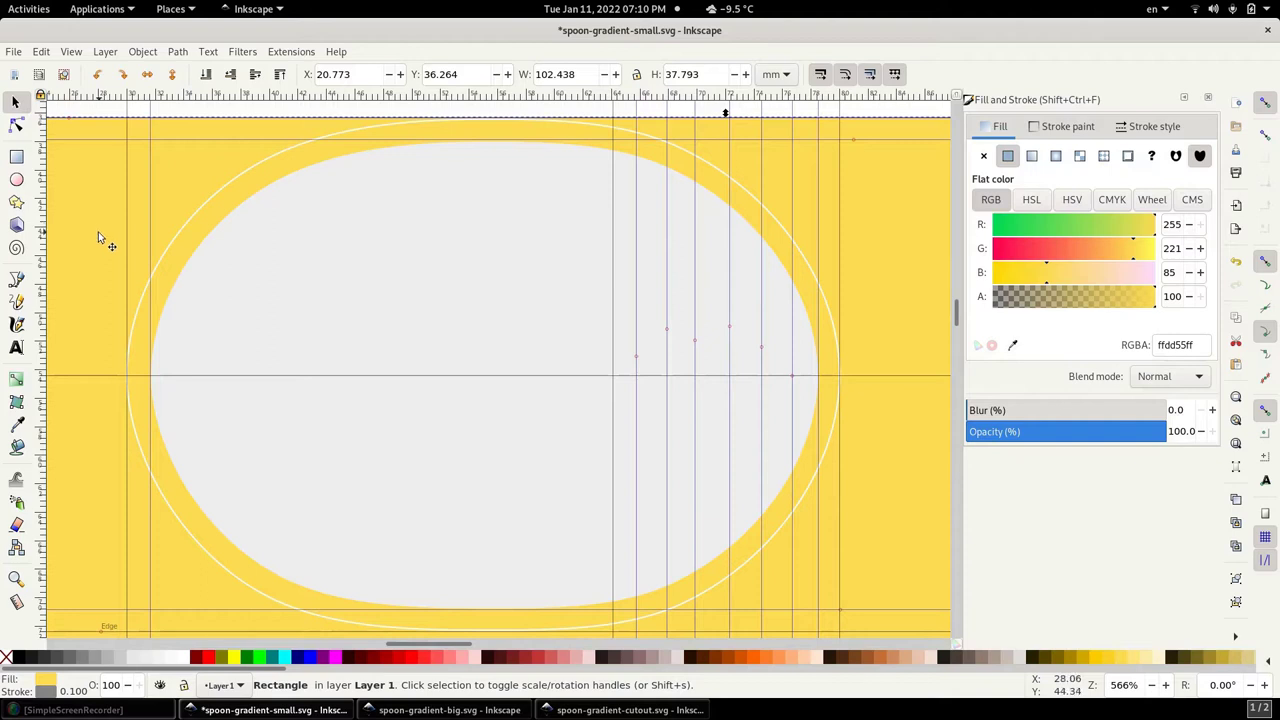
- Select the inner light-grey bowl oval and verify its flat f0f0f0 fill and empty stroke
click(203, 207)
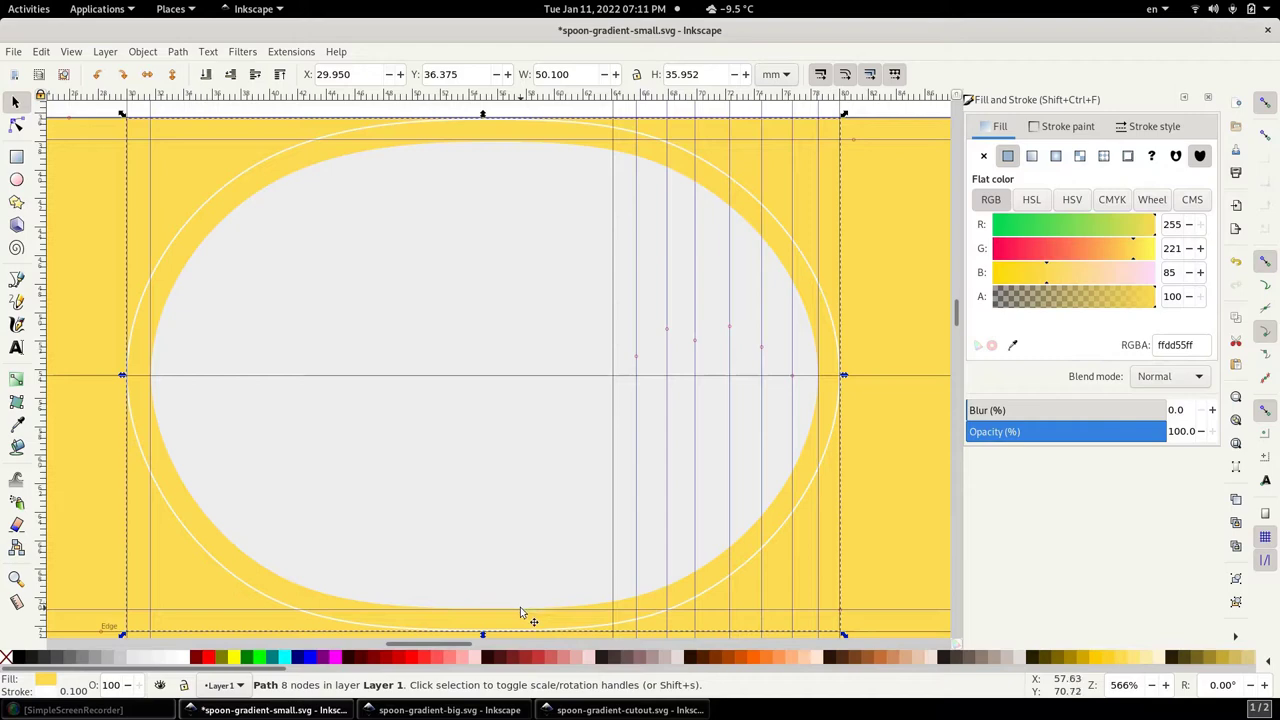
click(313, 277)
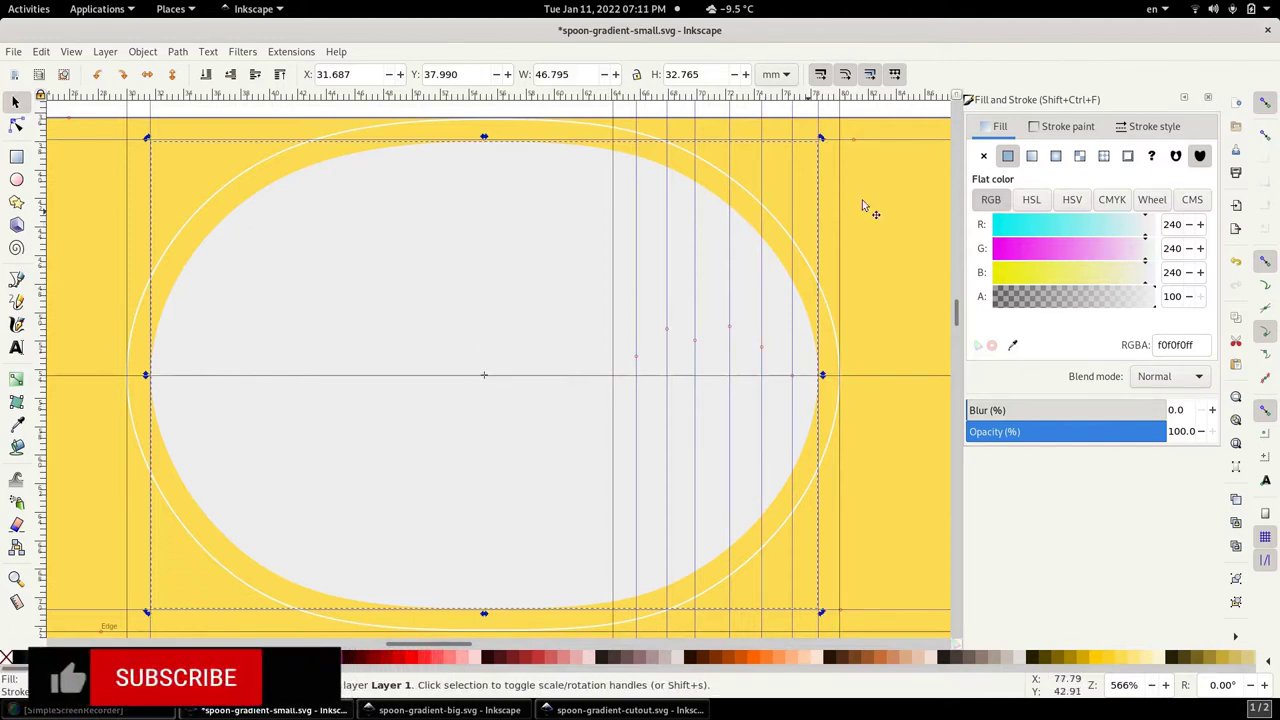
click(1058, 128)
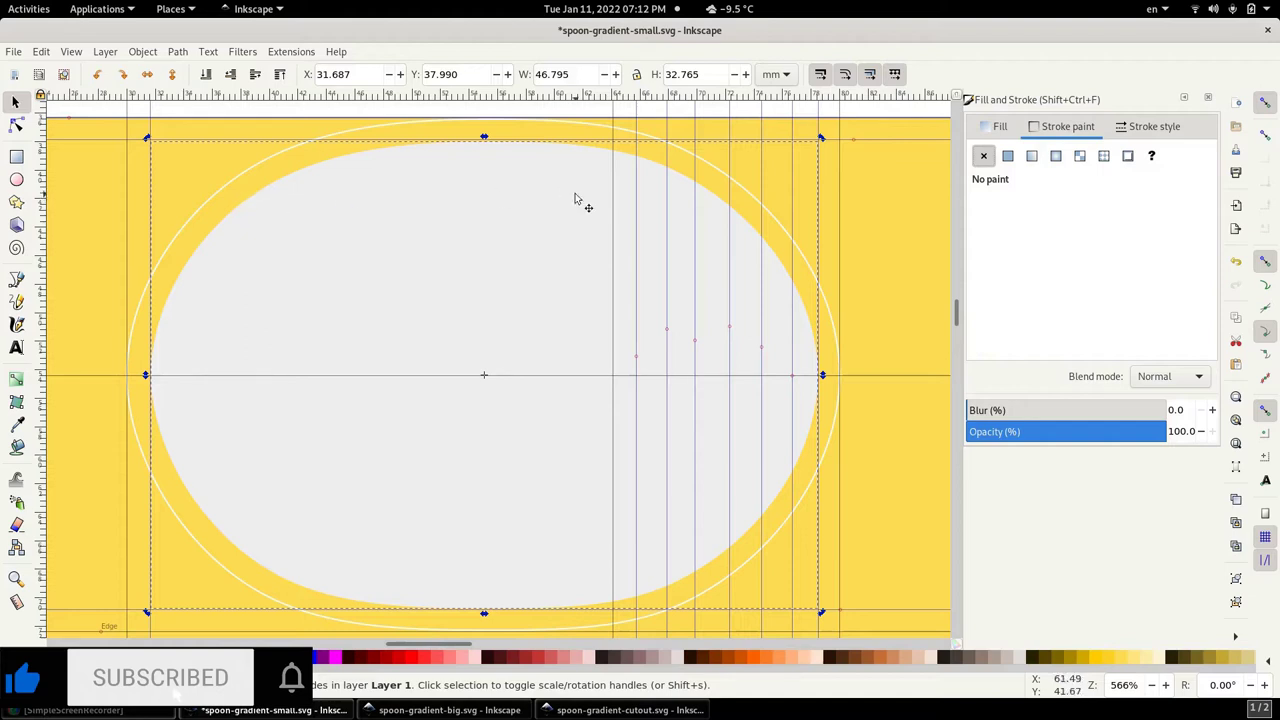
click(1000, 127)
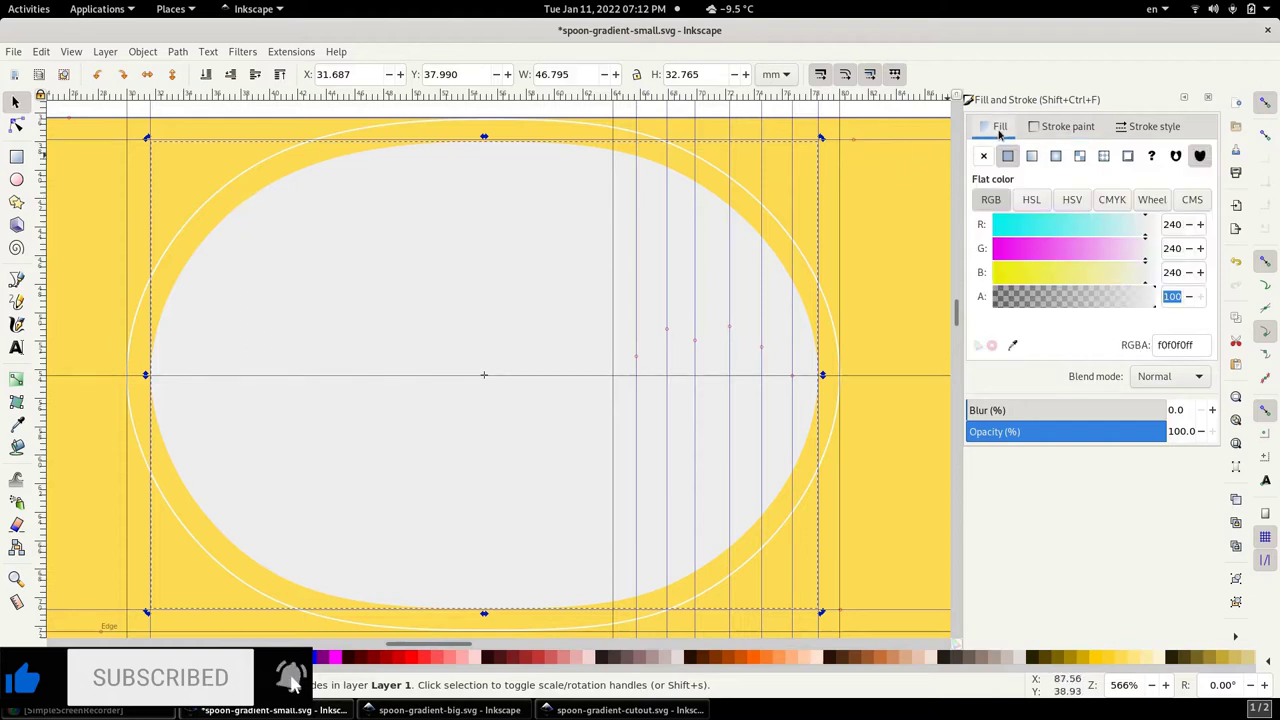
click(1053, 128)
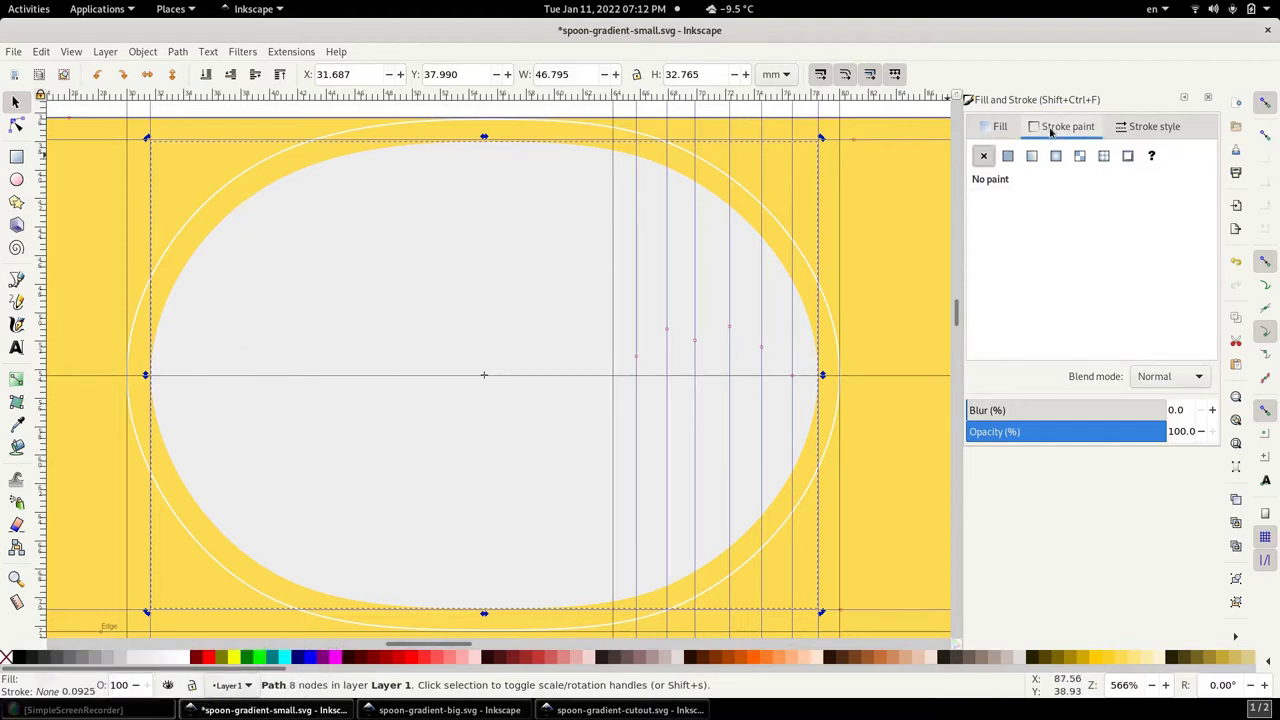
click(1000, 127)
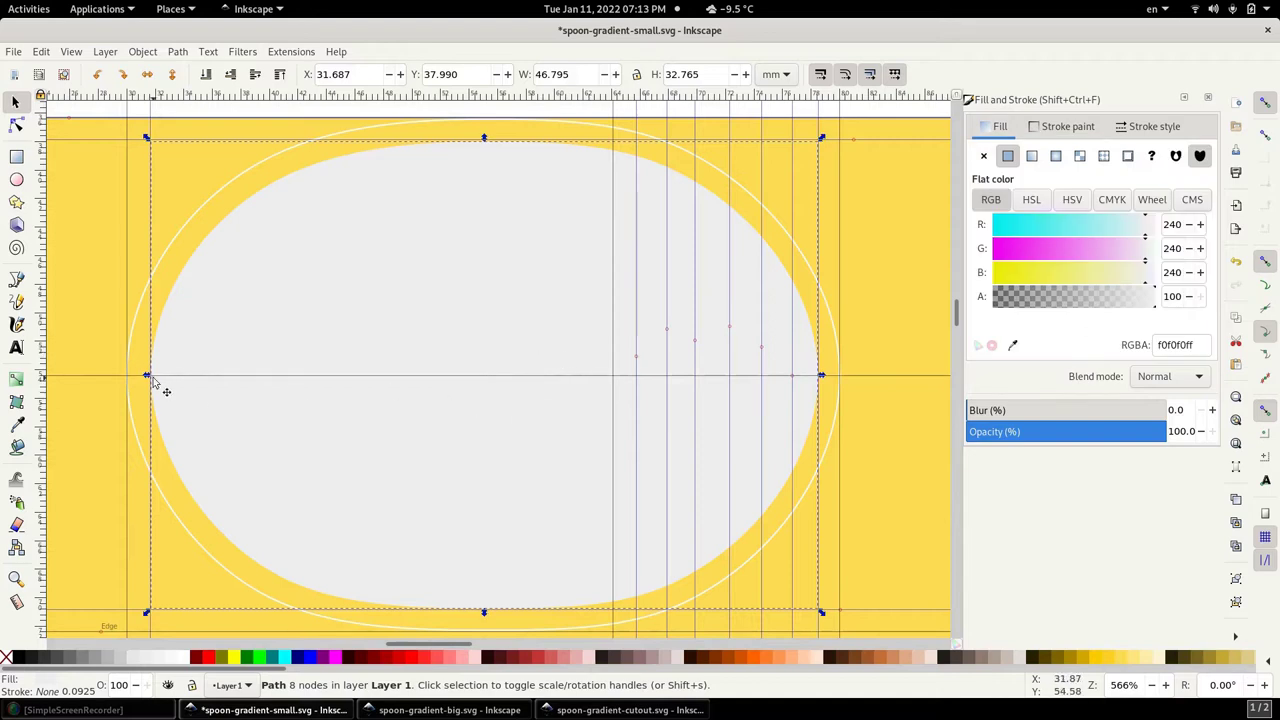
- Drag a radial gradient from the bowl-centre guide intersection out to the bowl's right edge
click(17, 380)
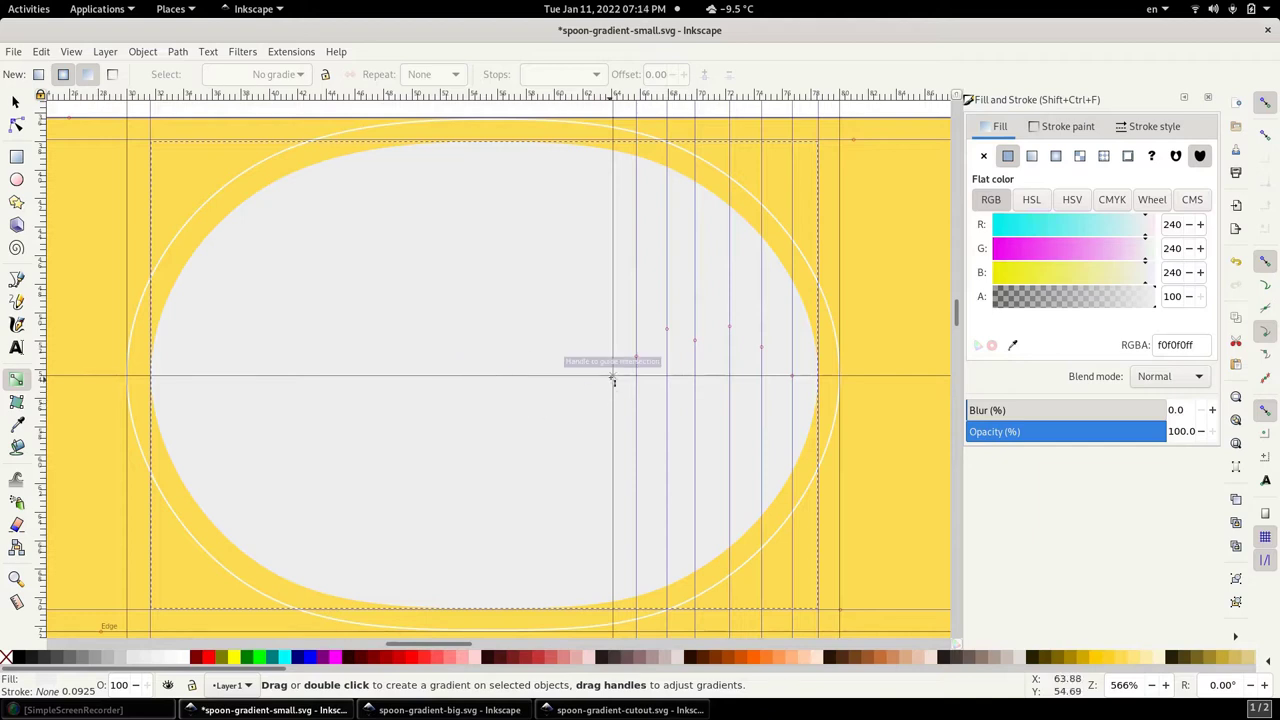
drag(613, 377, 816, 376)
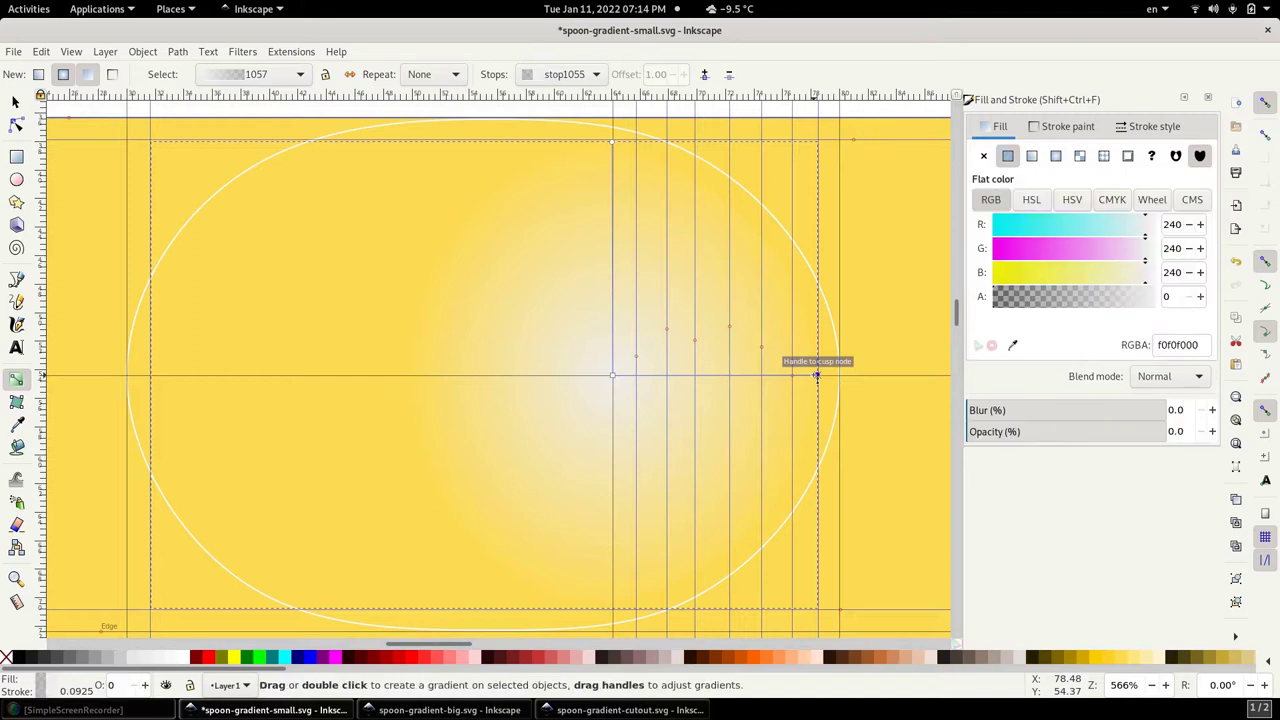
- Make the gradient's centre stop black and set the outer f0f0f0 stop's alpha to 100
click(612, 375)
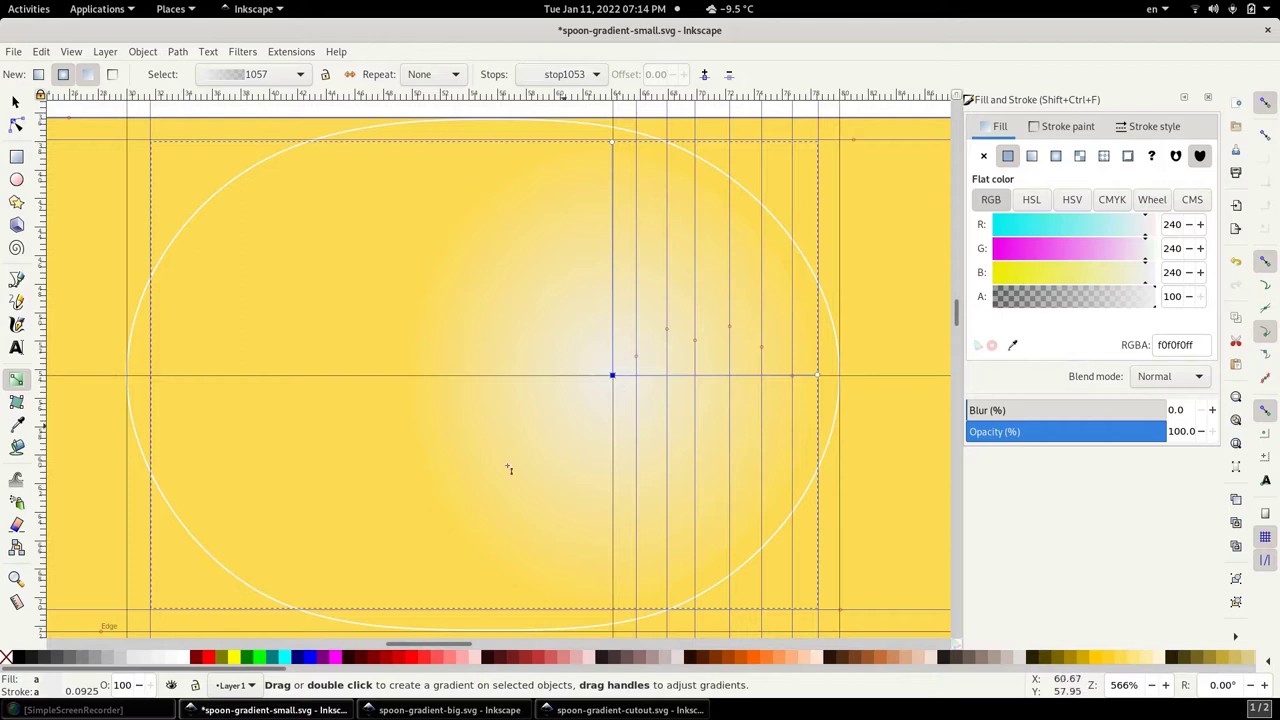
click(12, 657)
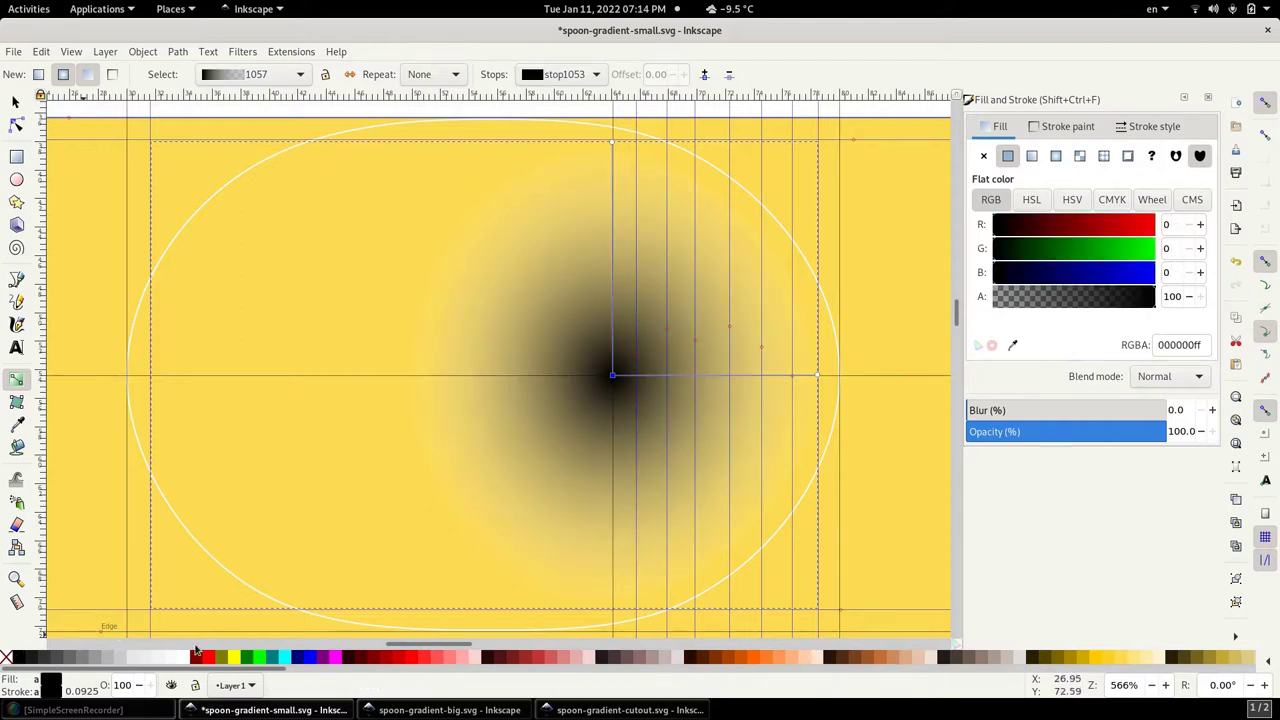
click(817, 378)
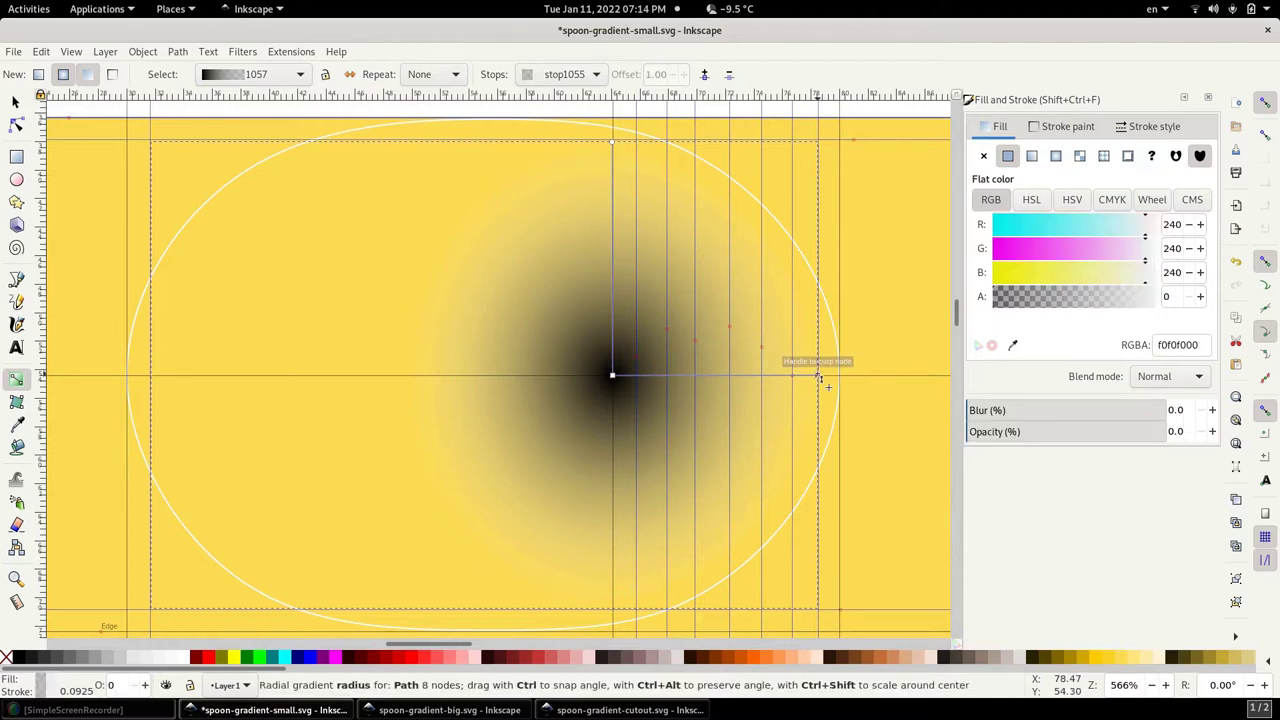
click(613, 144)
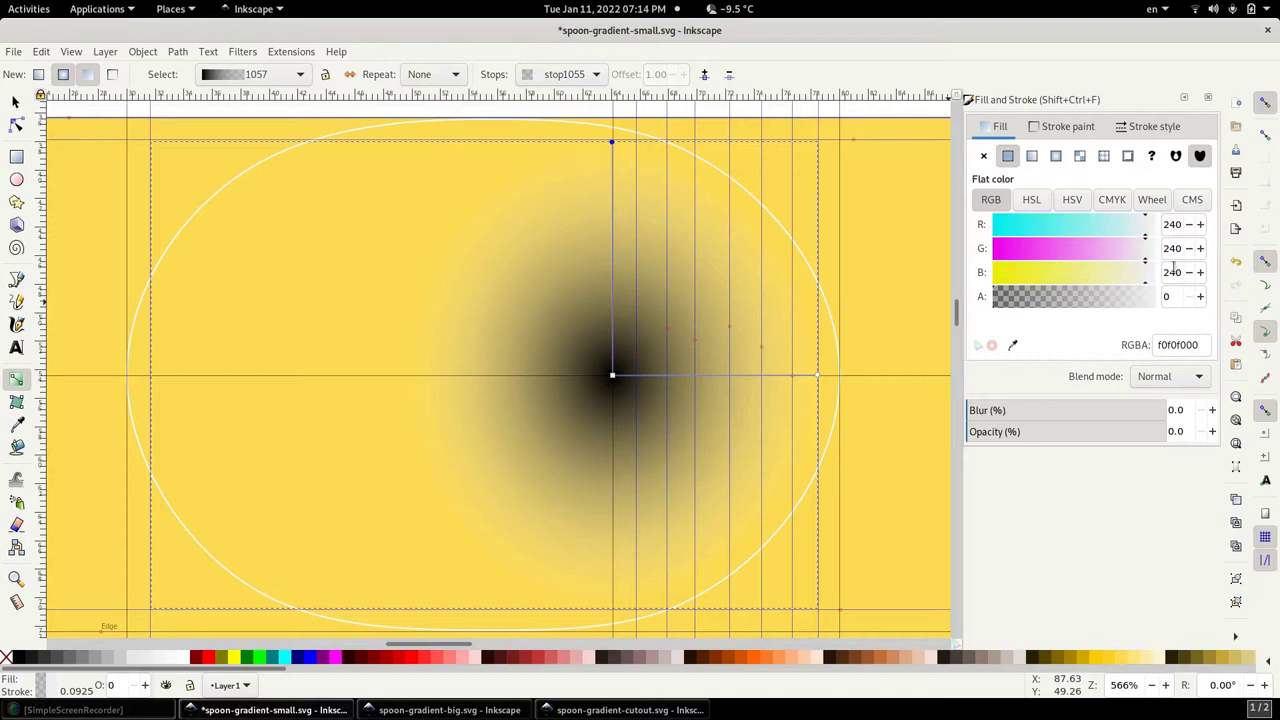
drag(1170, 297, 1152, 295)
text(100)
key(Return)
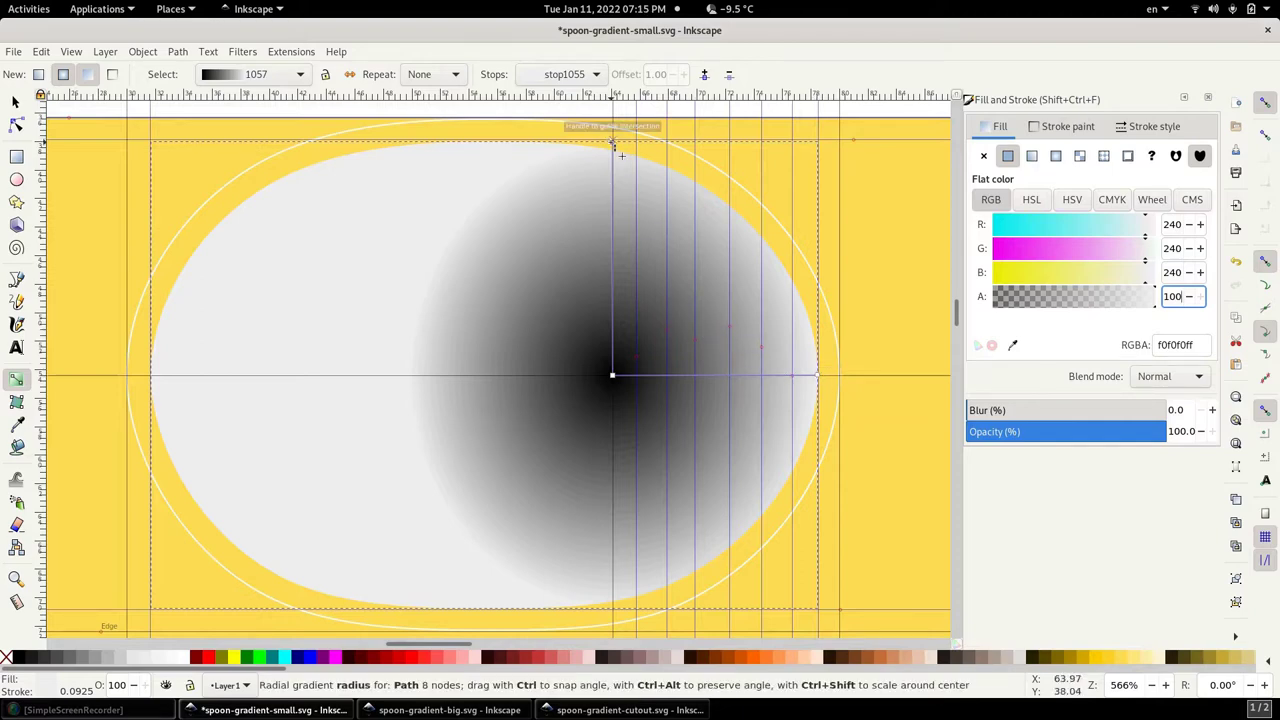
- Drag the gradient's top radius handle onto the guides so the grey edge meets the bowl's top
mouse_move(615, 148)
mouse_down()
mouse_move(609, 290)
mouse_move(612, 170)
mouse_up()
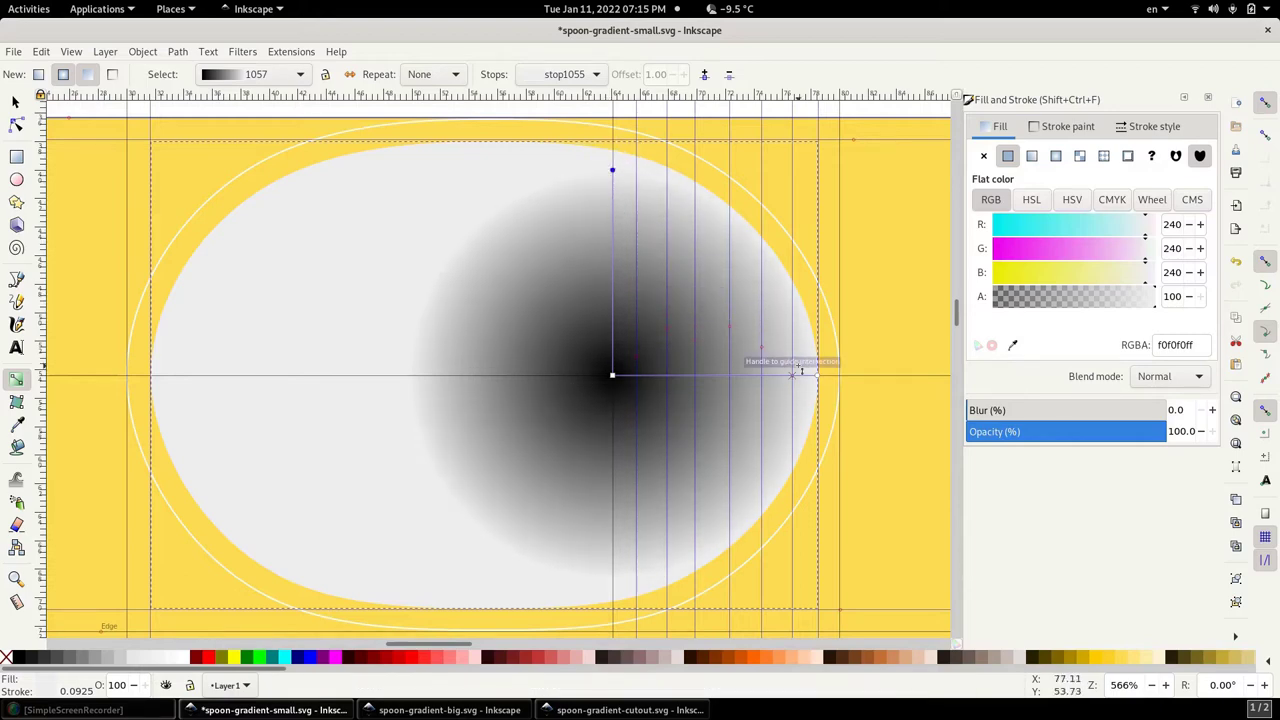
mouse_move(816, 378)
mouse_down()
mouse_move(700, 380)
mouse_move(817, 380)
mouse_up()
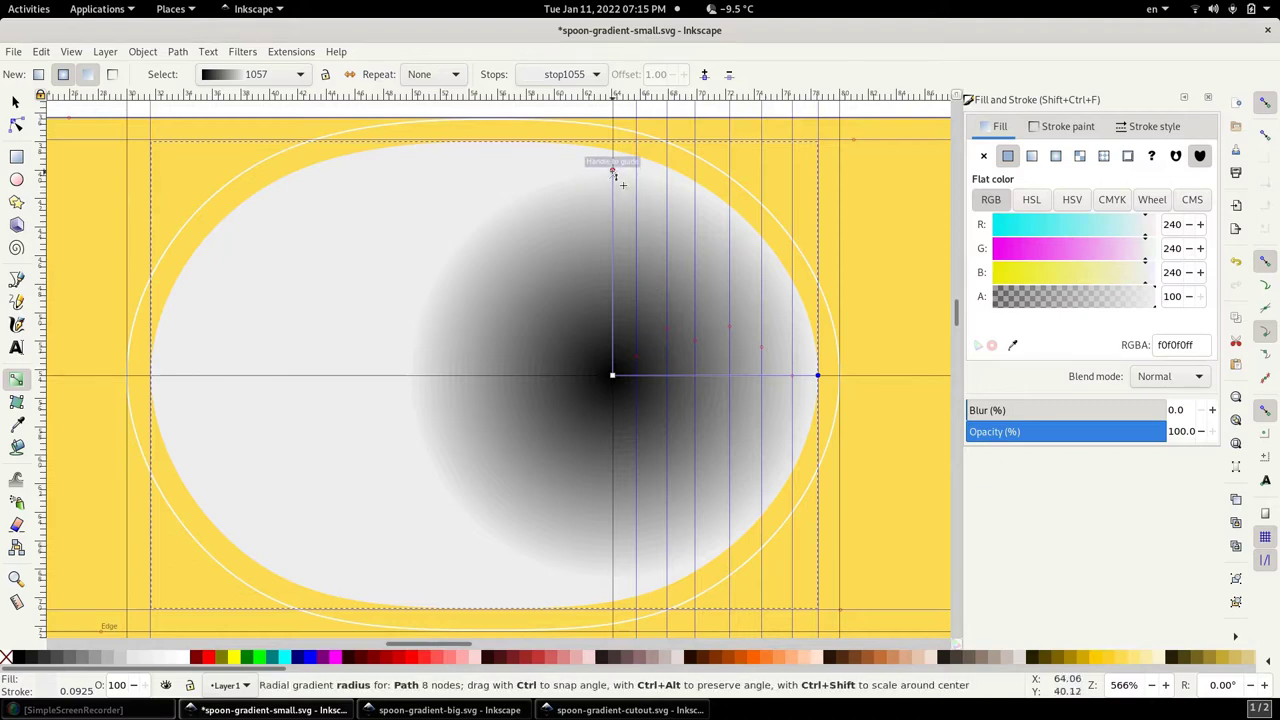
drag(613, 173, 612, 154)
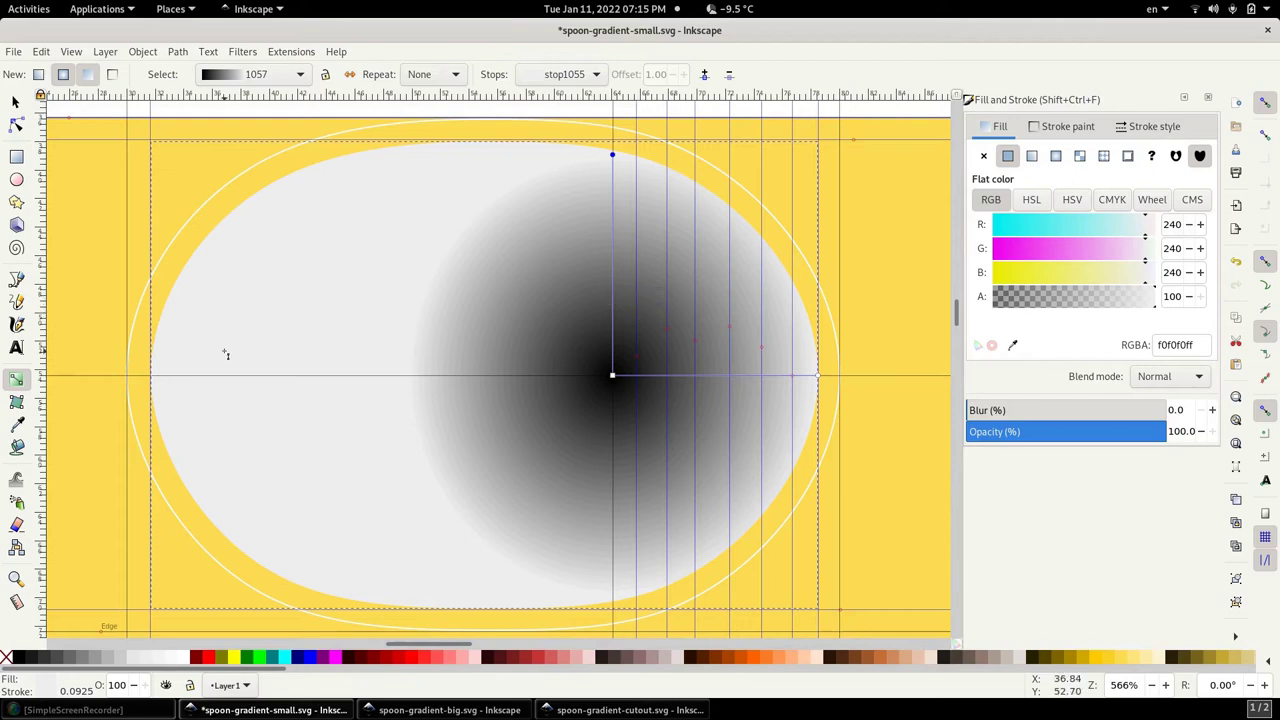
click(17, 425)
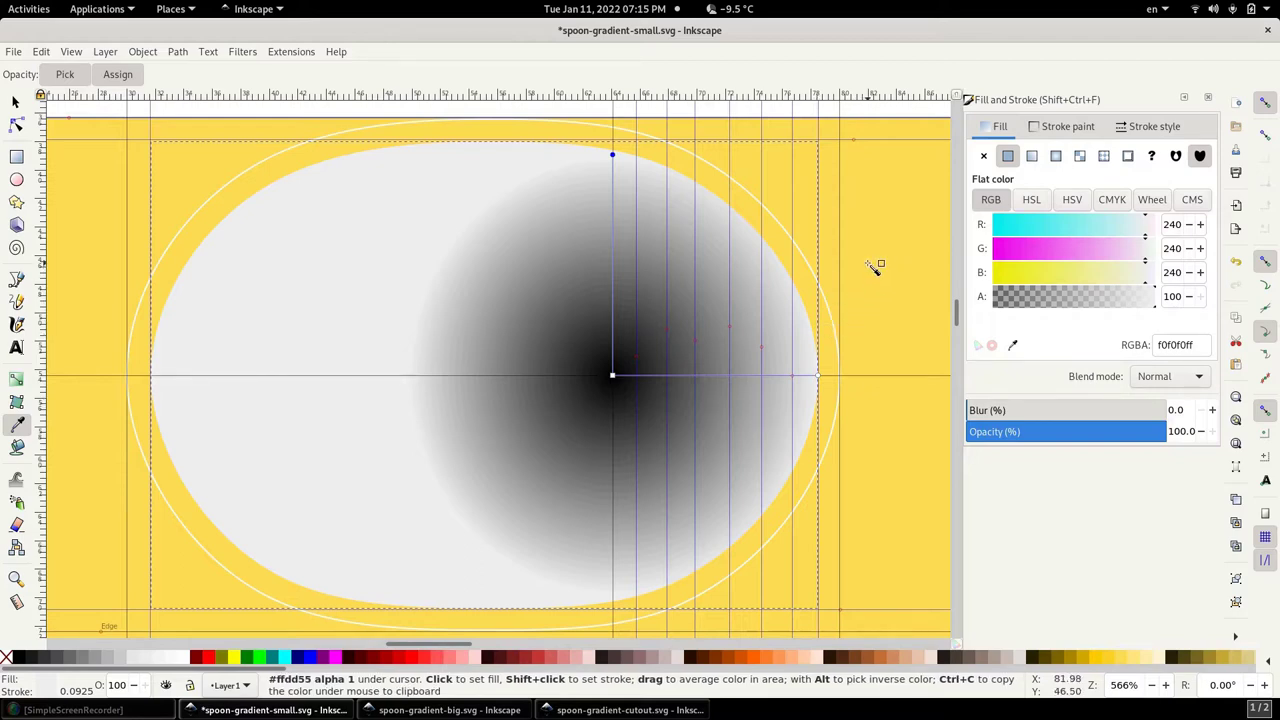
- Look over the canvas and save spoon-gradient-small.svg with Ctrl+S
scroll(874, 280, up, 3)
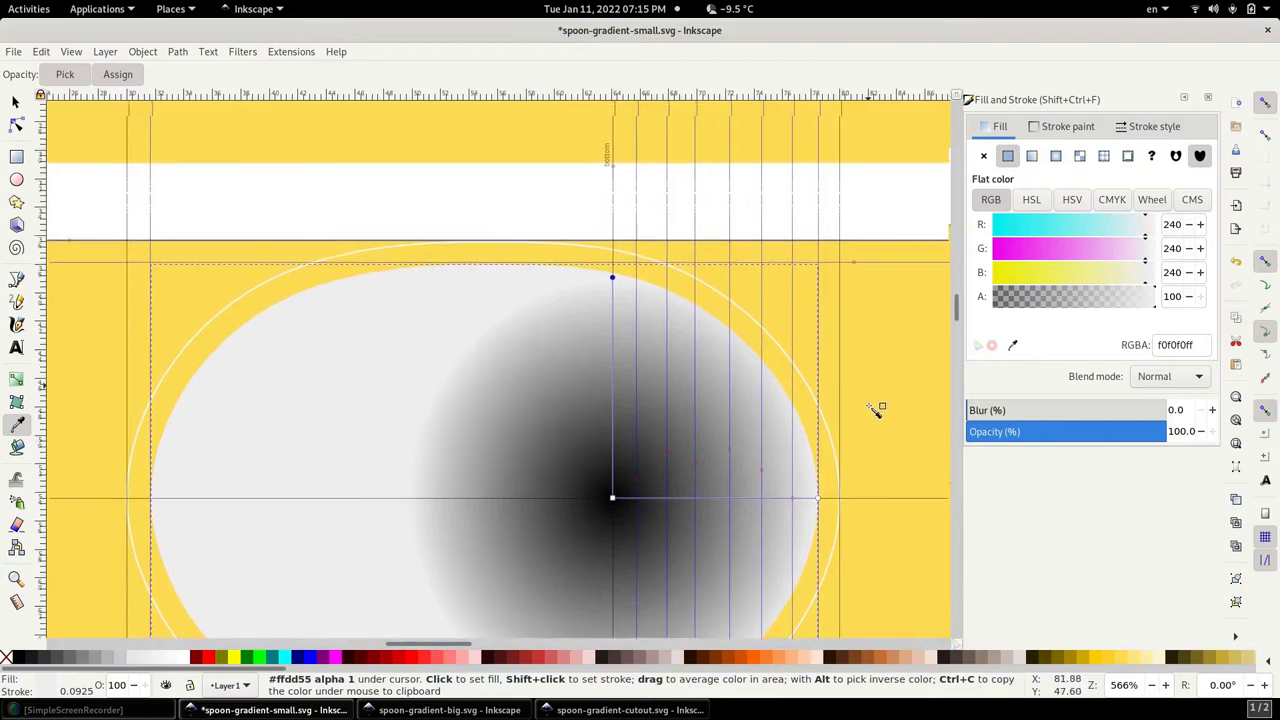
scroll(878, 460, up, 3)
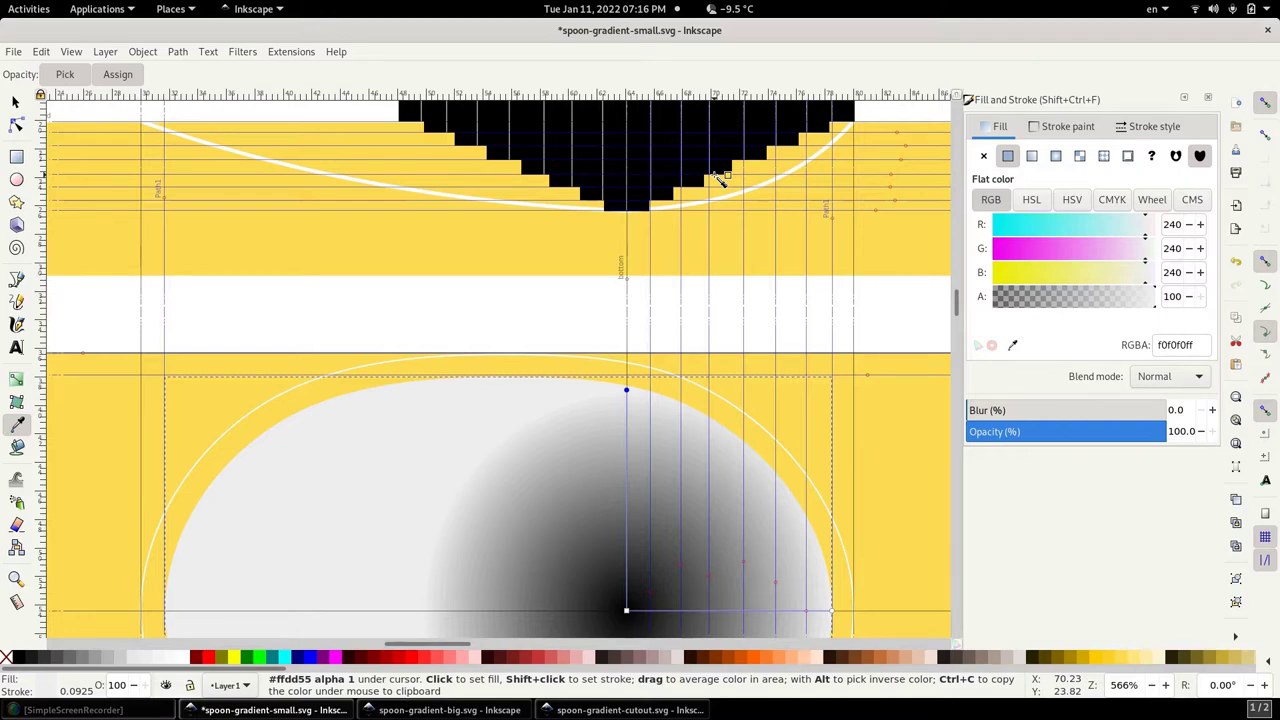
scroll(891, 330, down, 5)
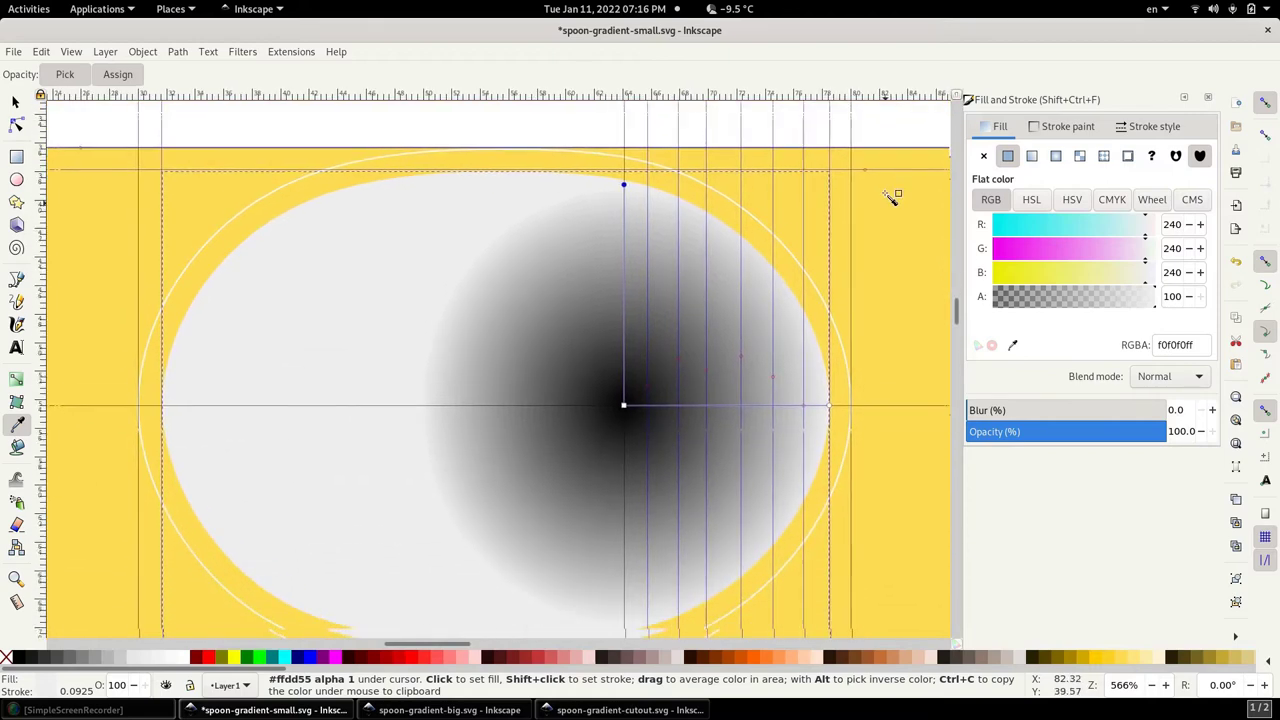
scroll(891, 197, down, 2)
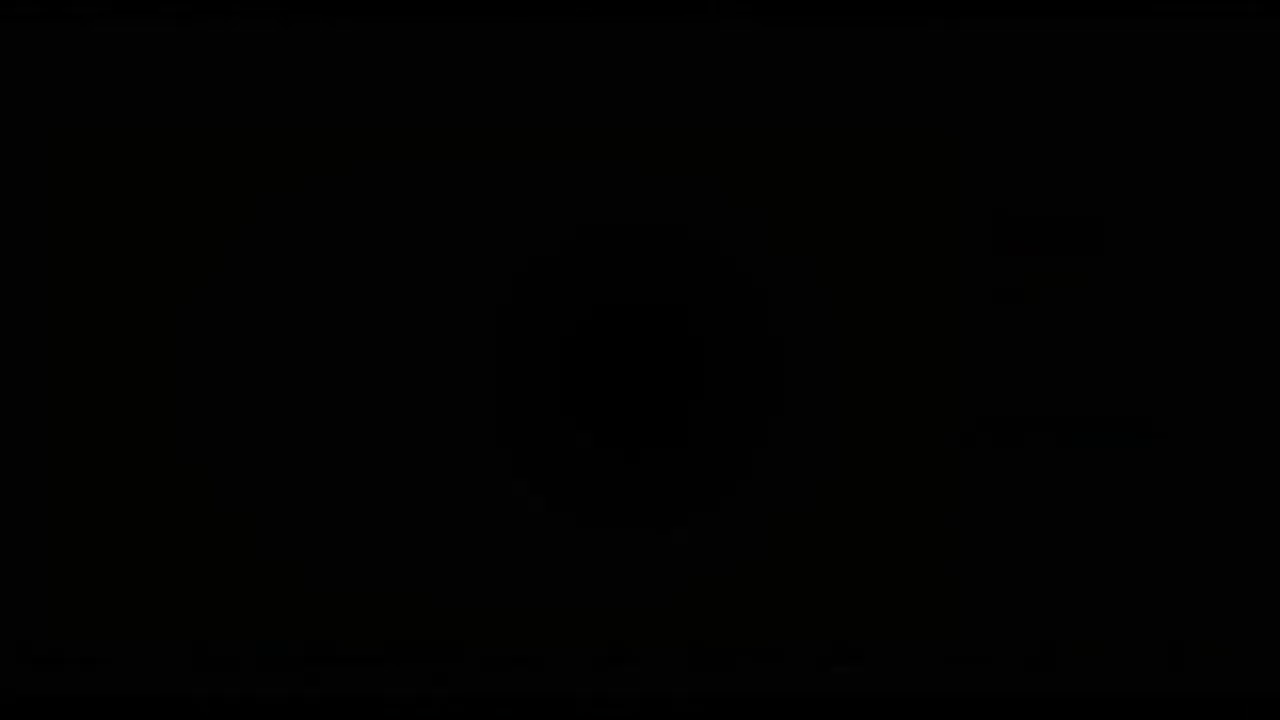
key(ctrl+s)
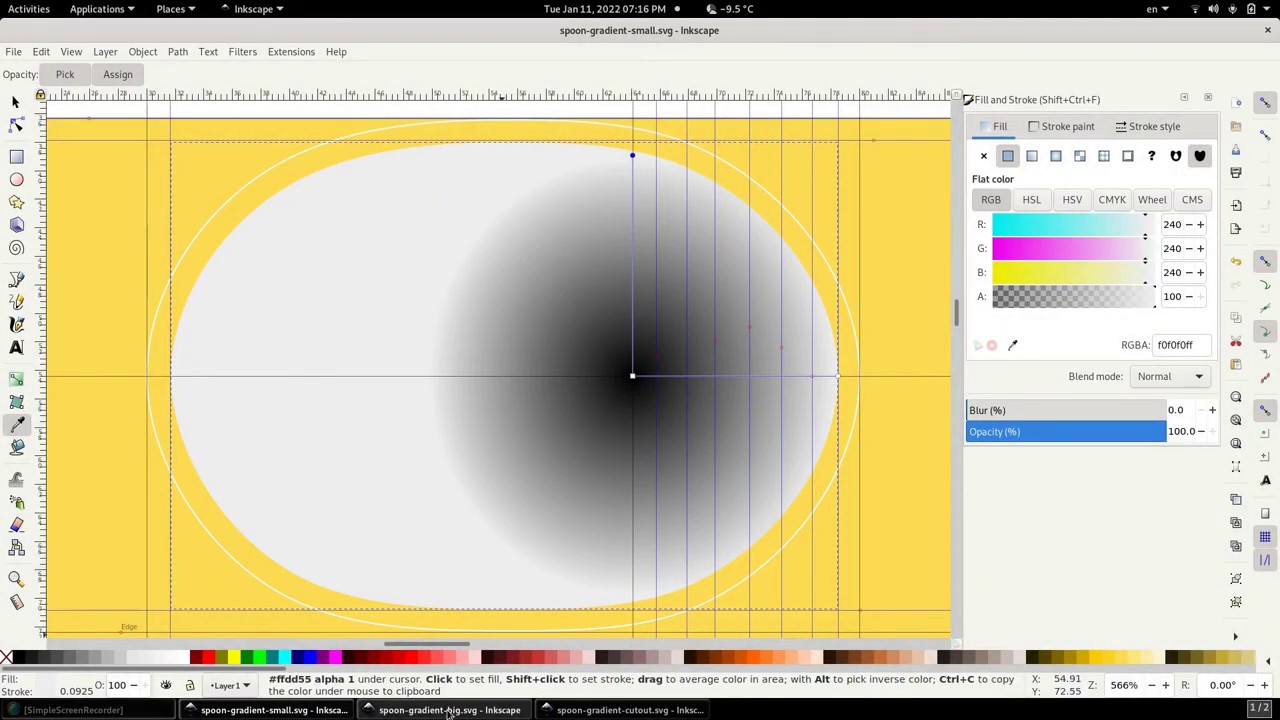
- In spoon-gradient-big.svg, drag a radial gradient from the bowl centre to its left edge
click(448, 711)
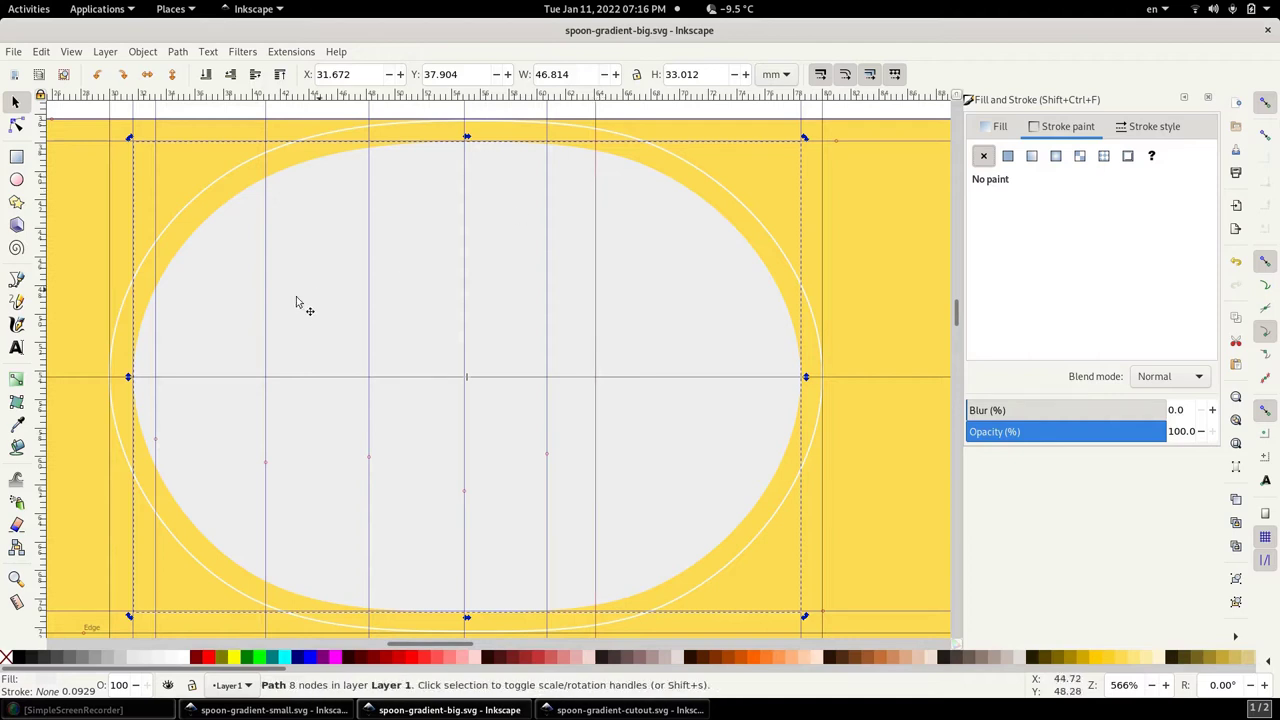
click(16, 379)
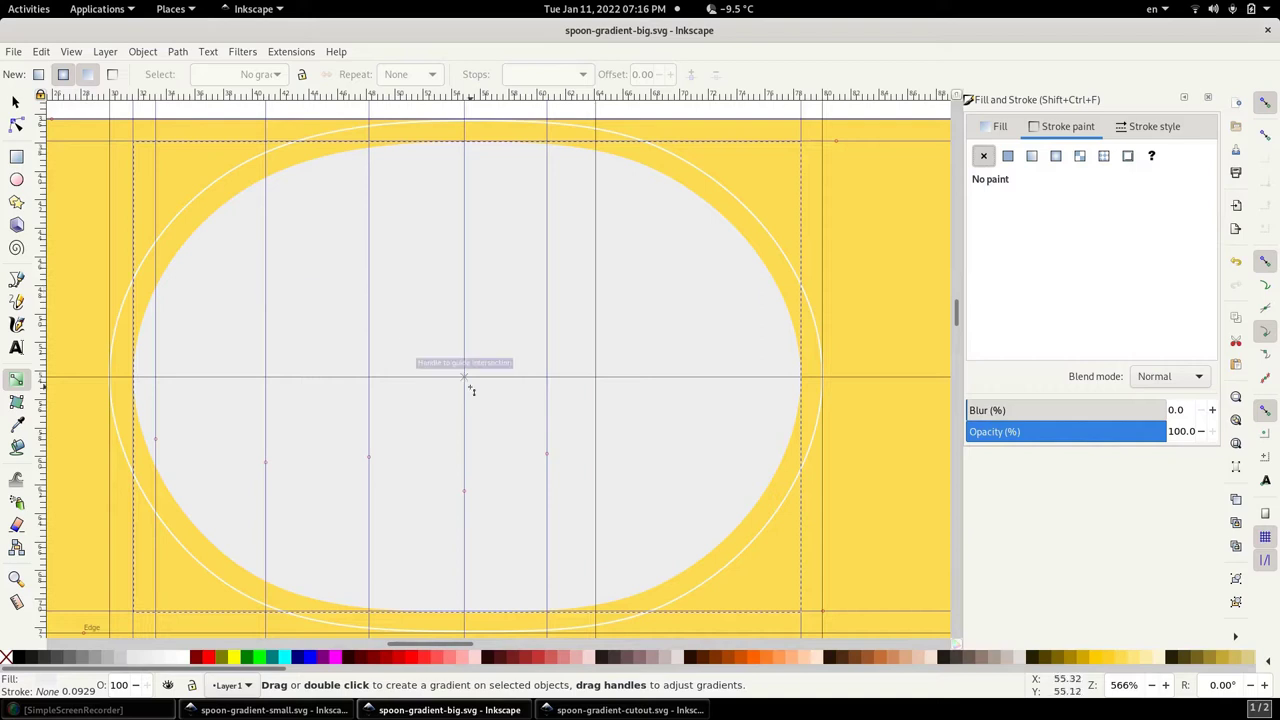
drag(597, 379, 140, 382)
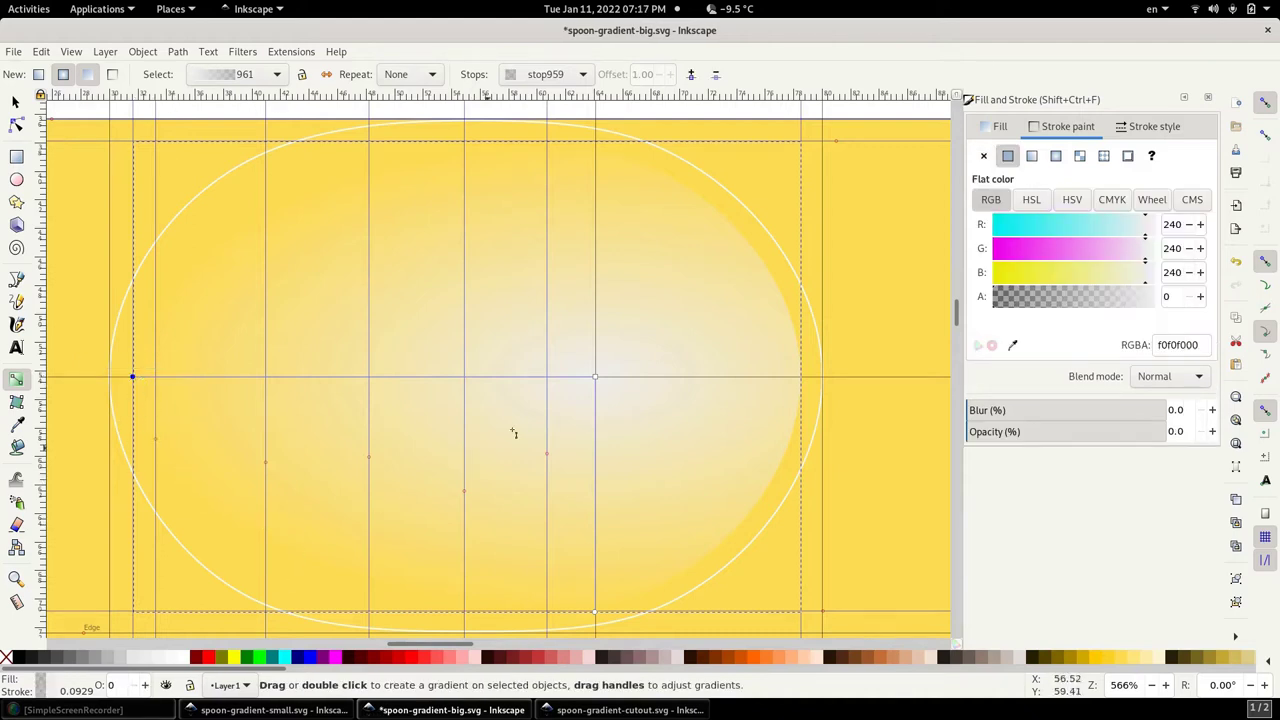
- Set the gradient's centre stop to black and the outer grey stop's alpha to 100
click(594, 376)
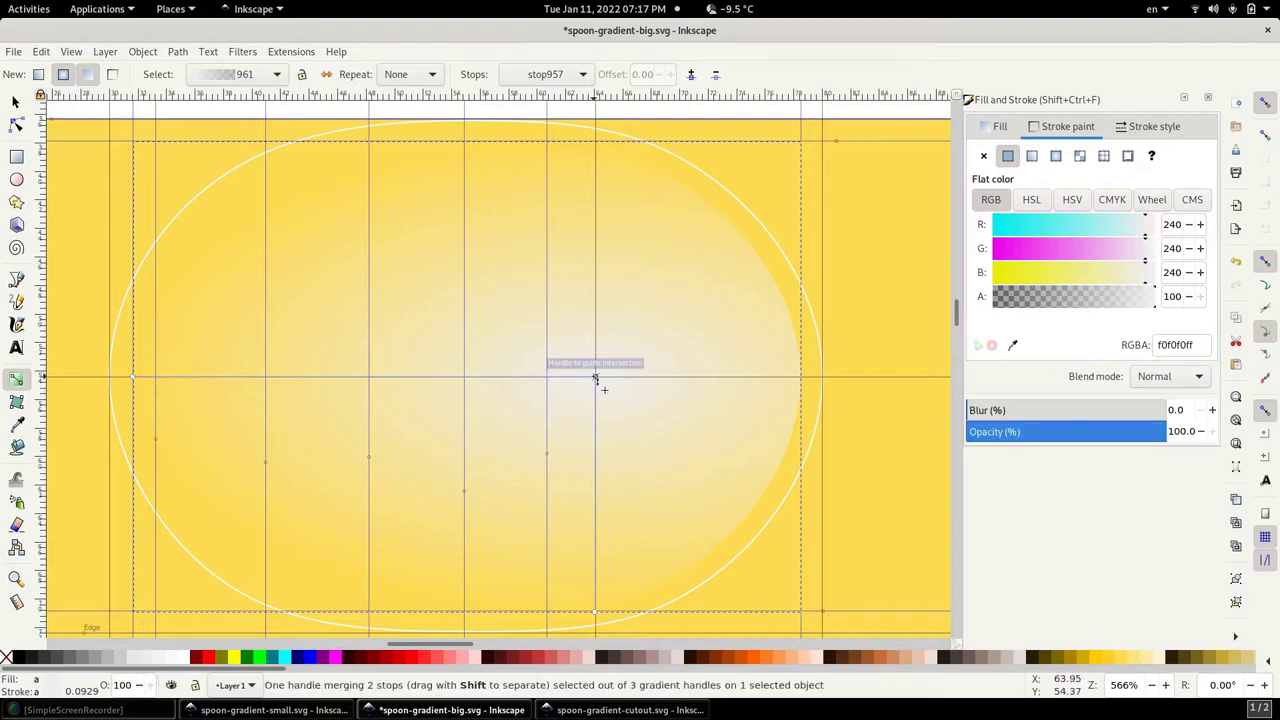
click(15, 662)
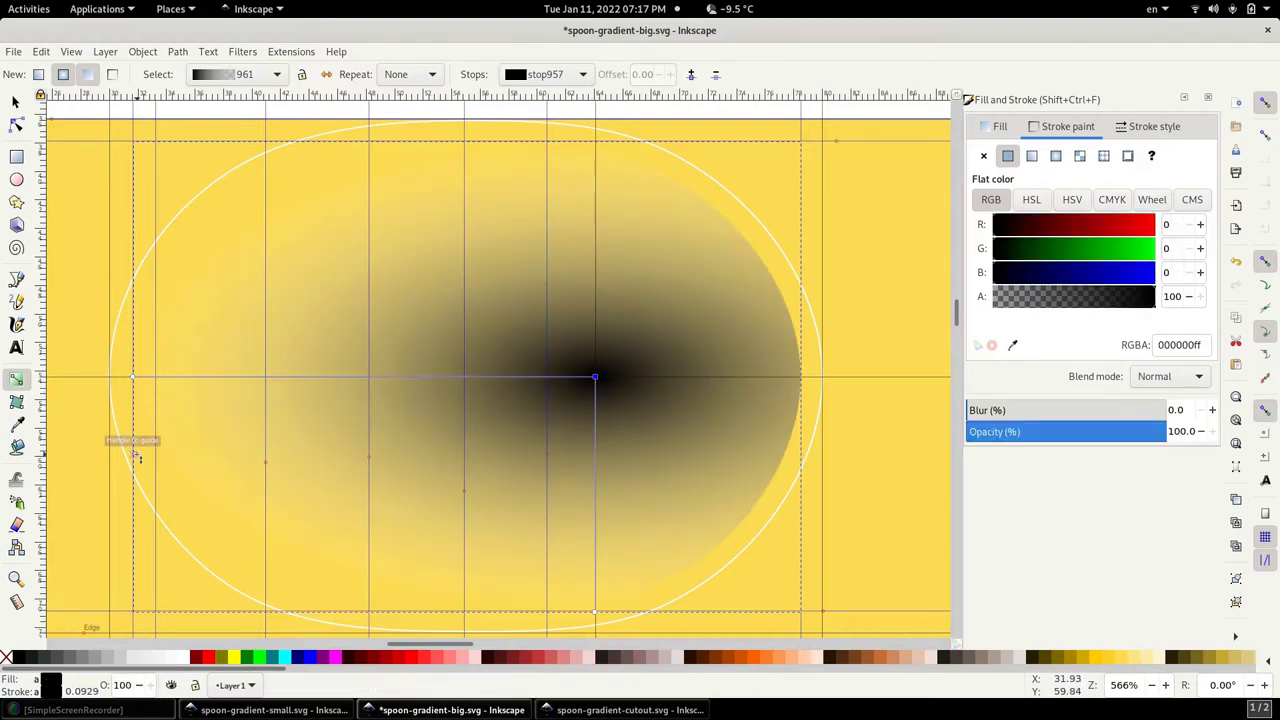
click(133, 377)
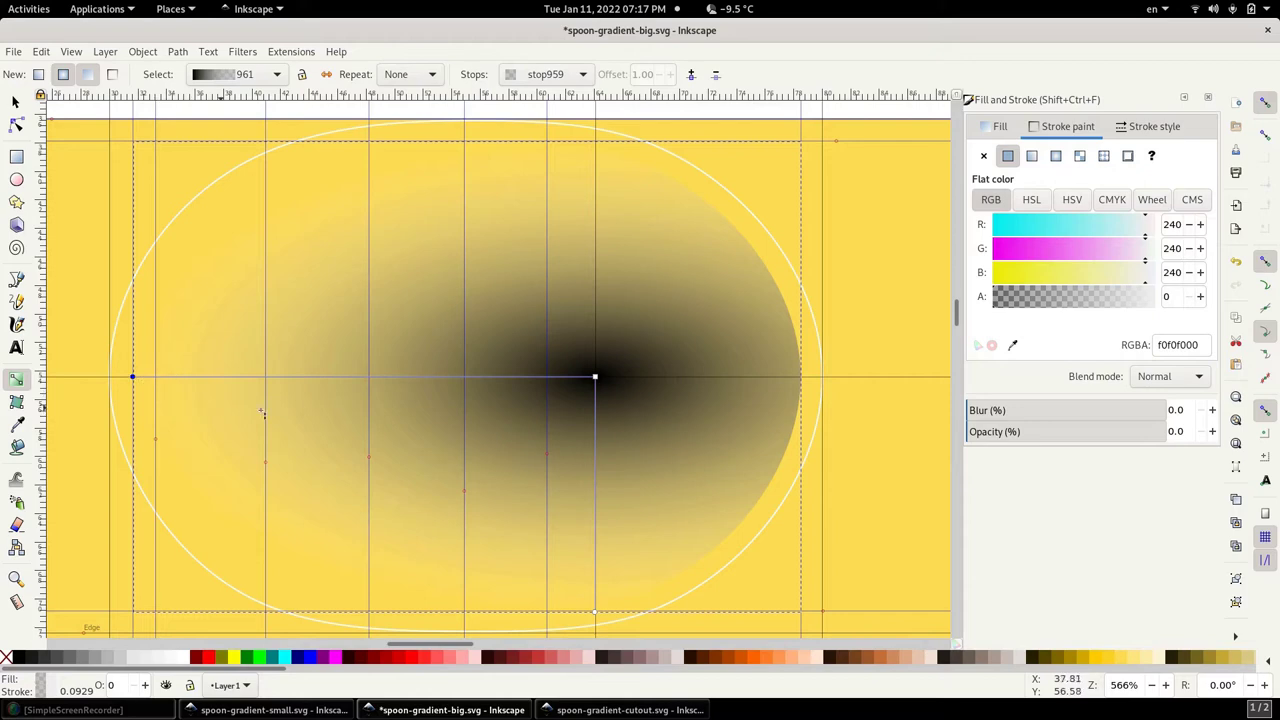
double_click(1173, 292)
text(100)
key(Return)
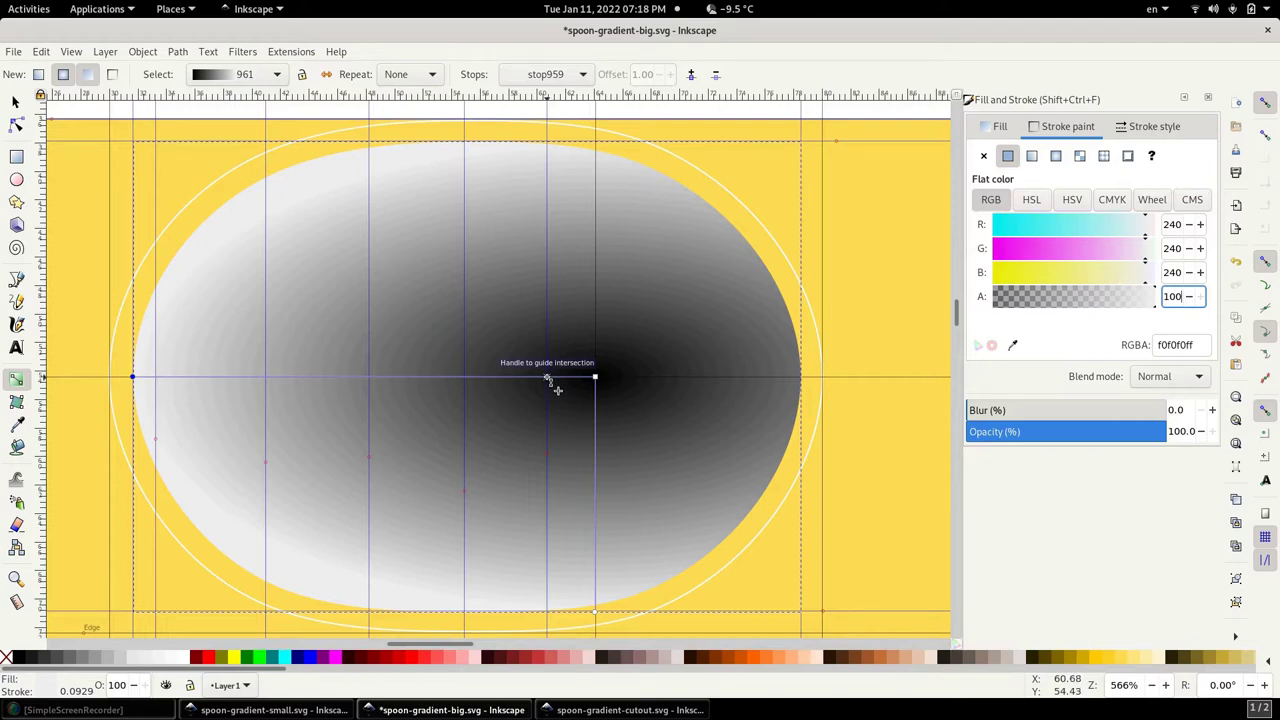
- Inspect the gradient's stops at offsets 0.10, 0.28, 0.49, 0.71 and 0.95
click(548, 379)
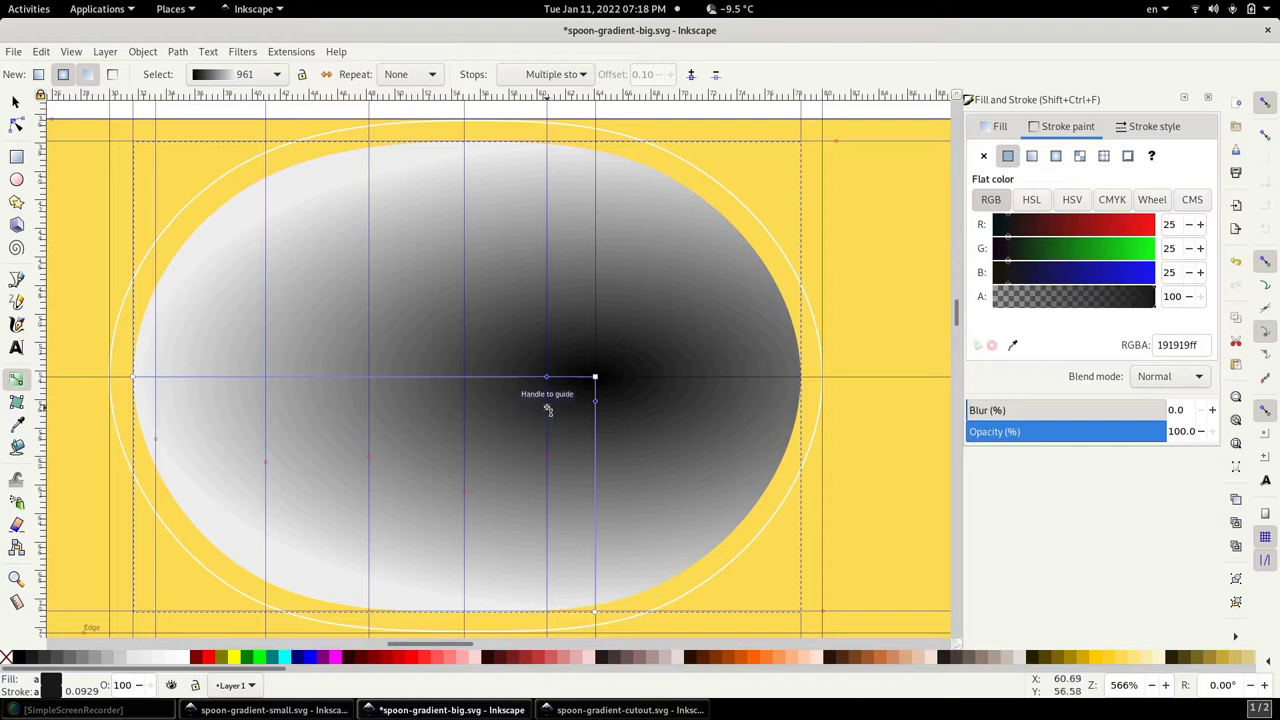
click(464, 378)
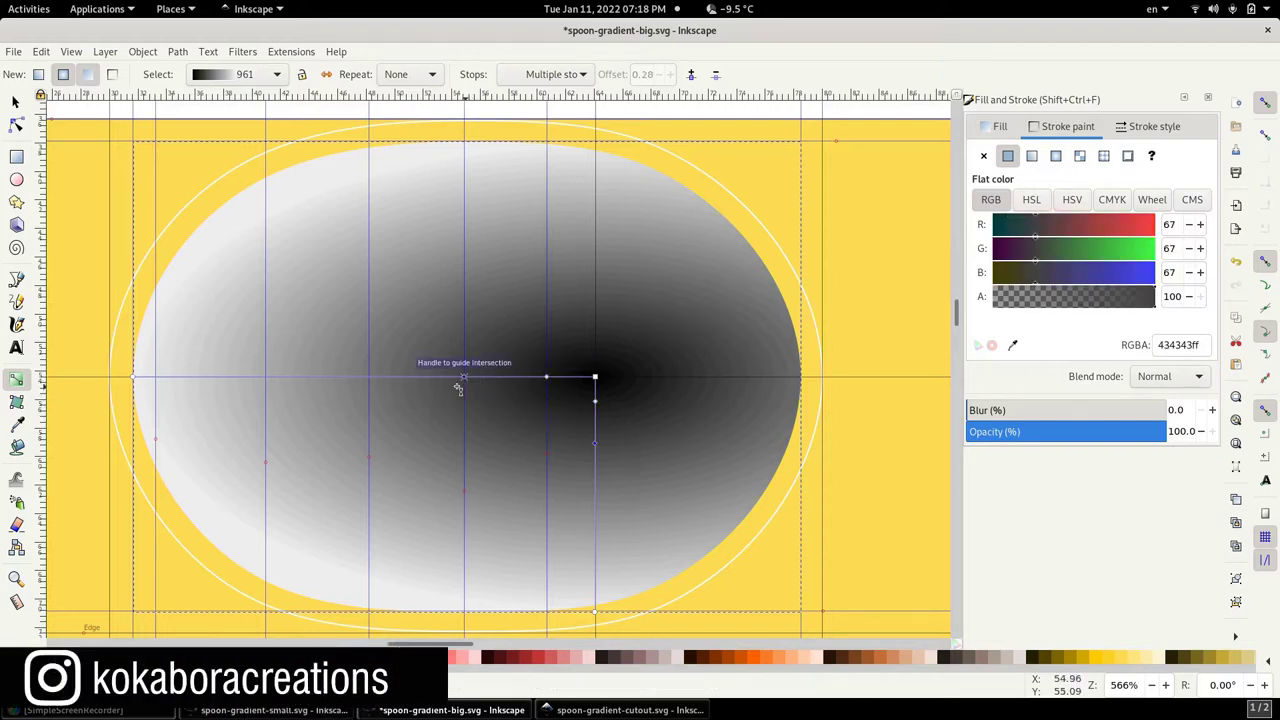
click(370, 378)
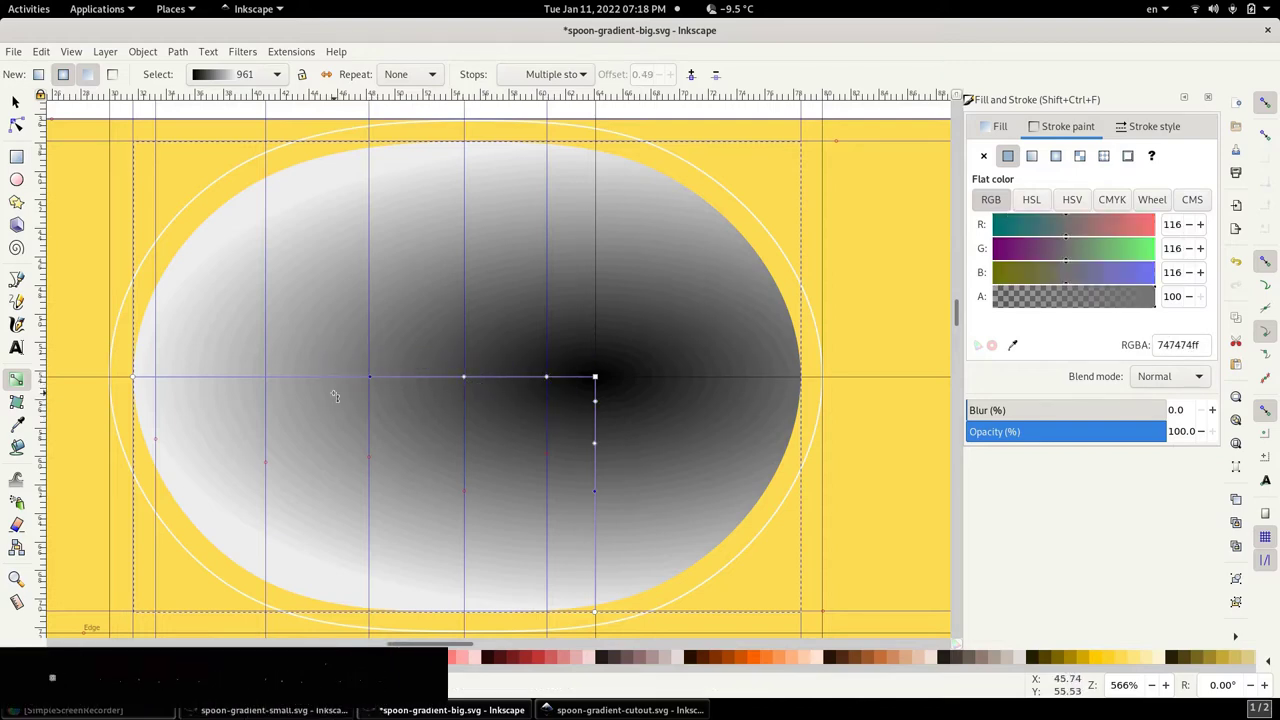
click(266, 378)
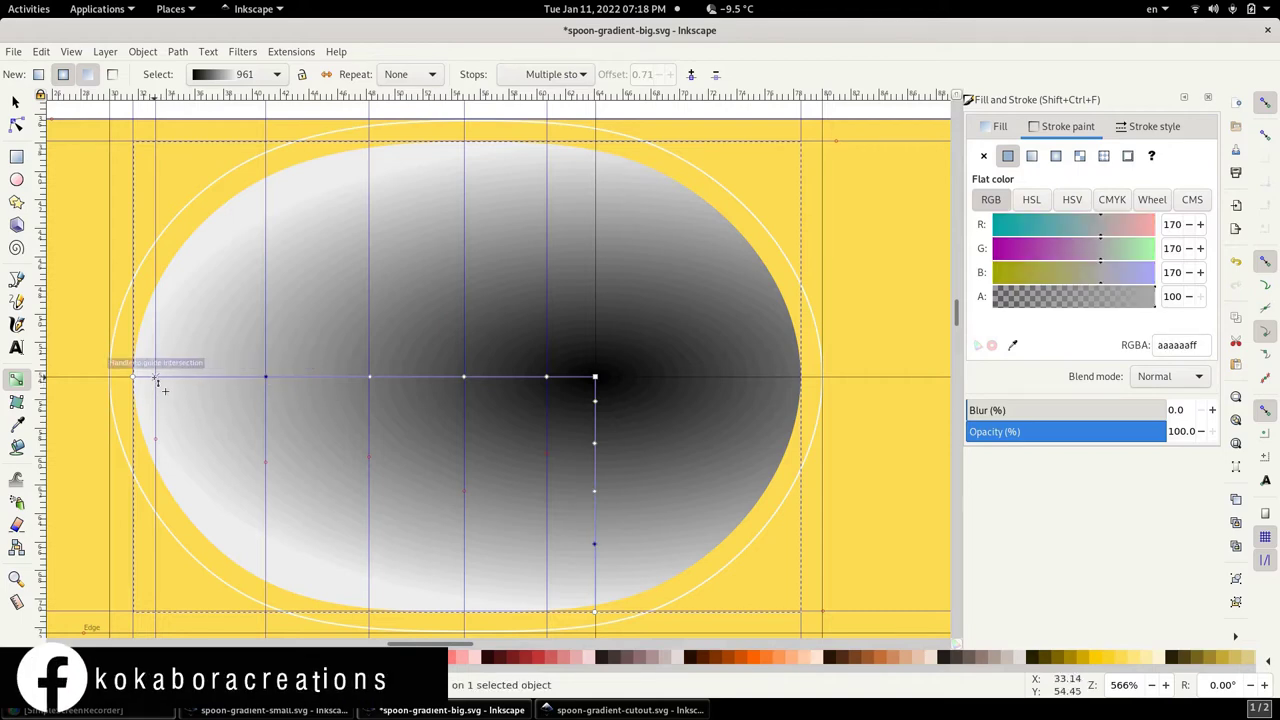
click(156, 379)
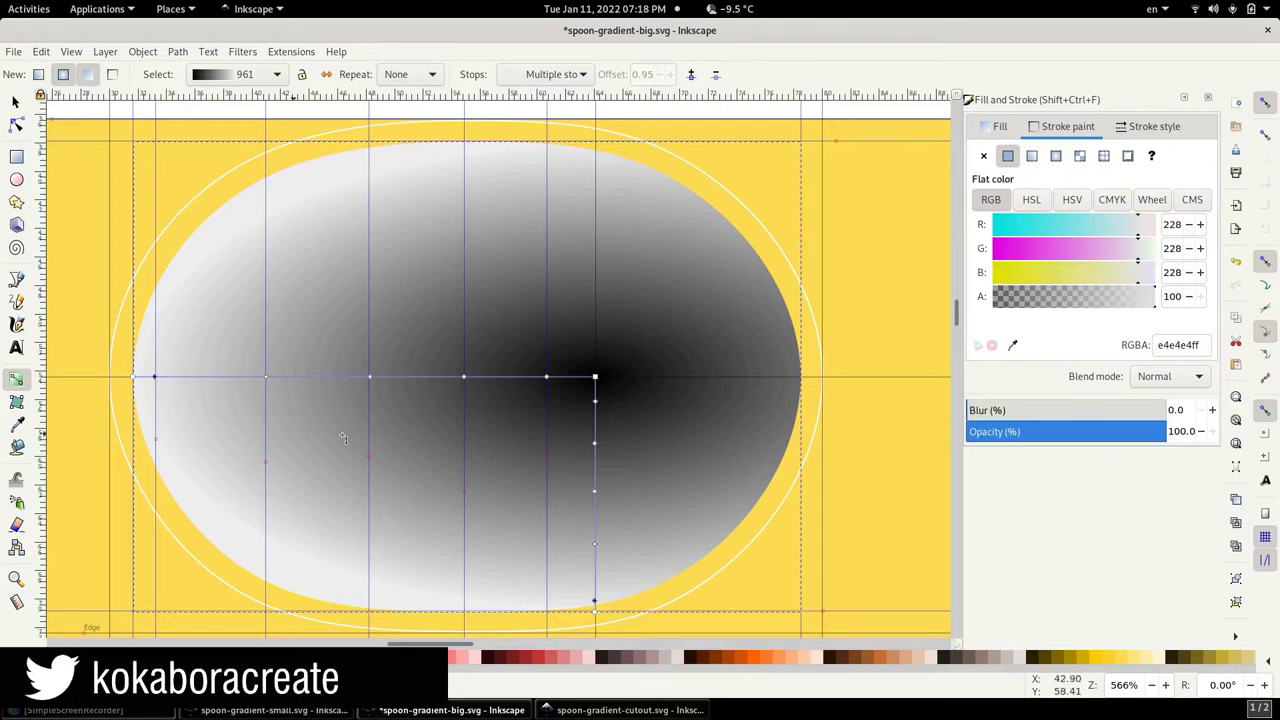
click(557, 389)
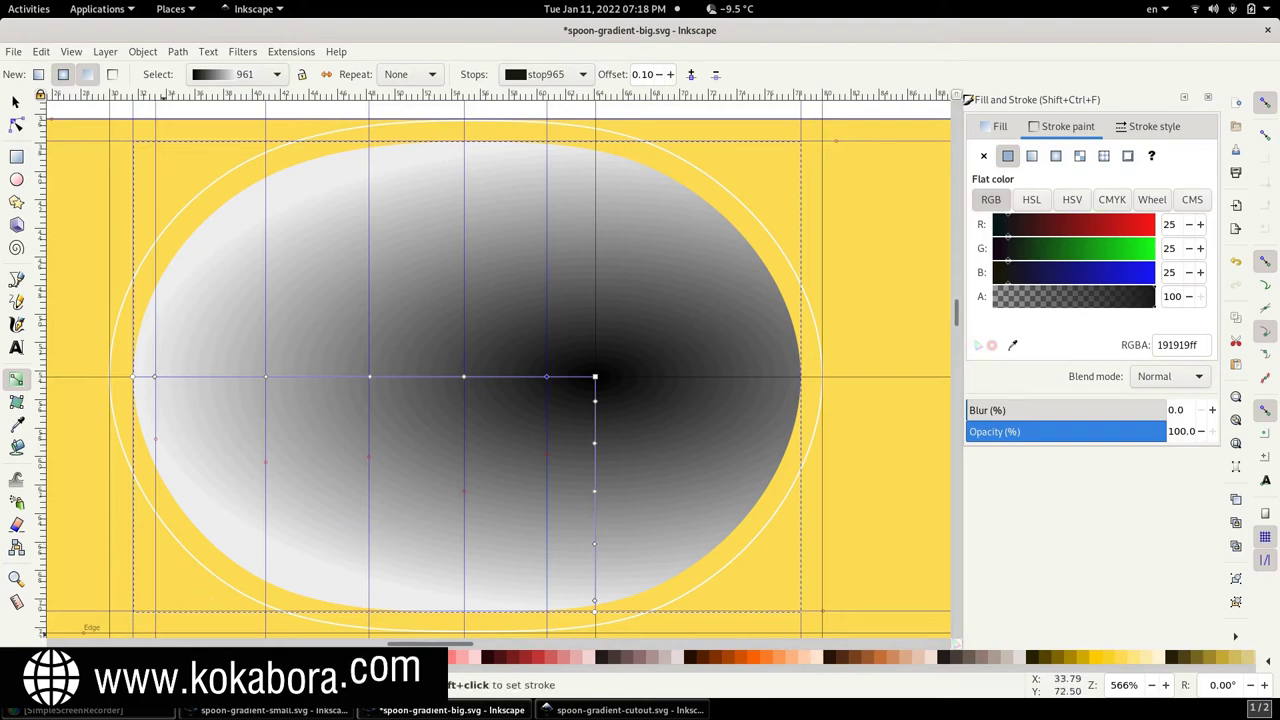
- Set stop 0.28 to 333333, 0.49 to 4d4d4d, 0.71 to 40% Gray, and 0.95 to 5% Gray
click(464, 377)
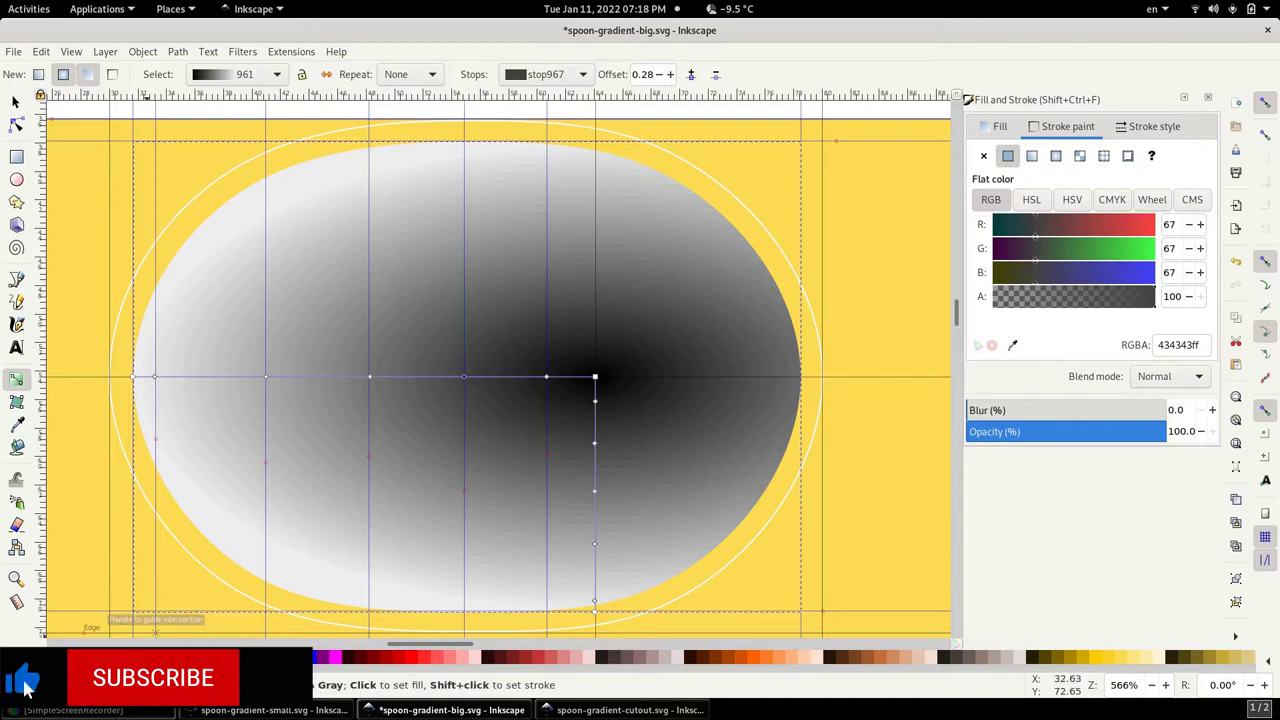
click(26, 684)
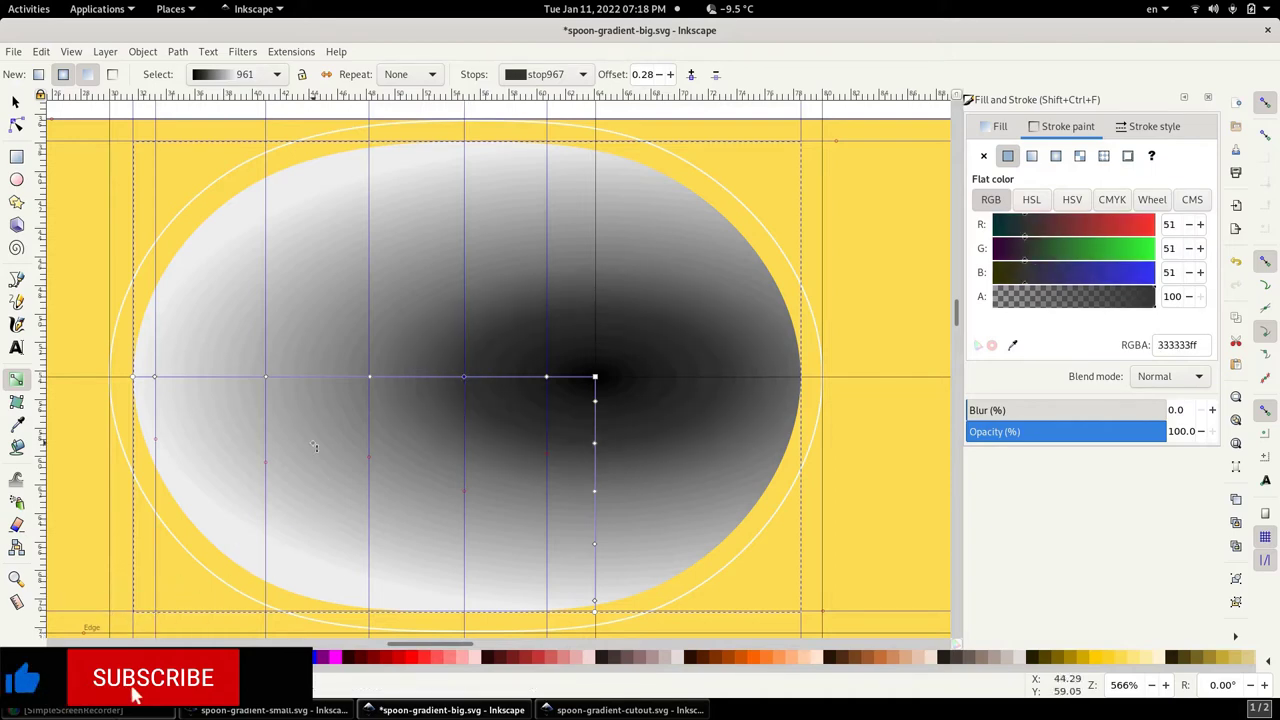
click(369, 377)
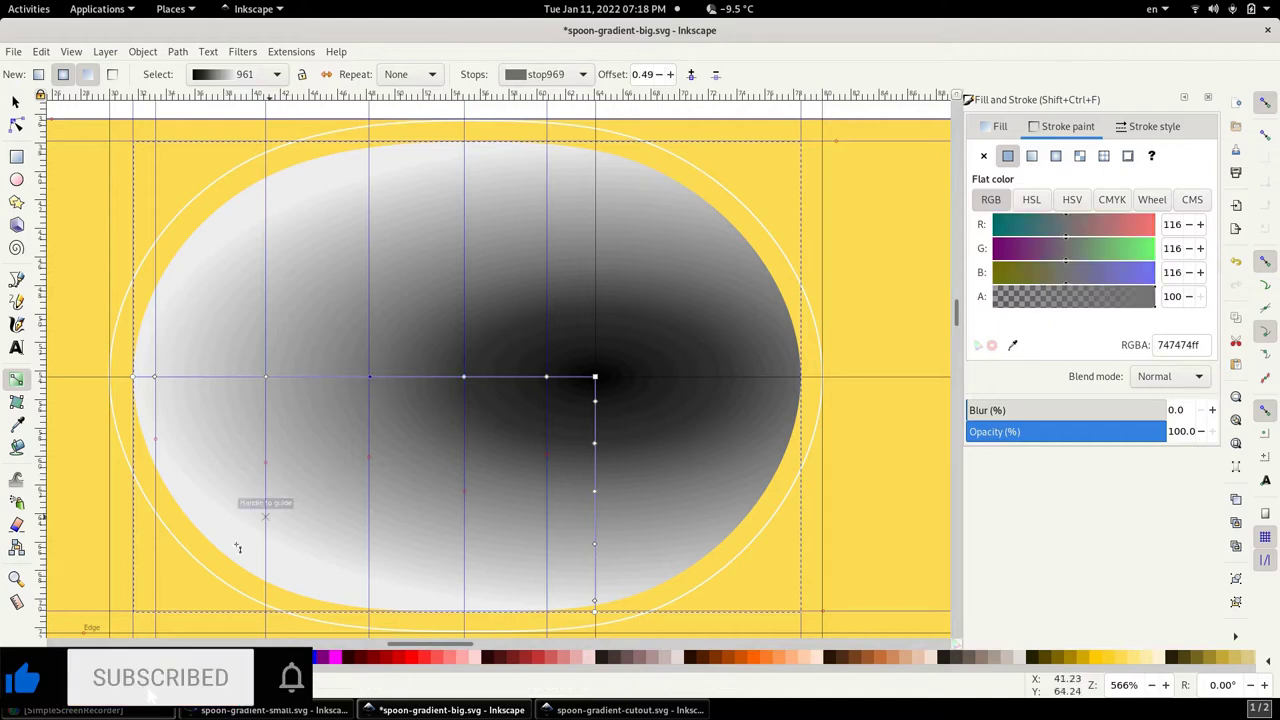
click(290, 680)
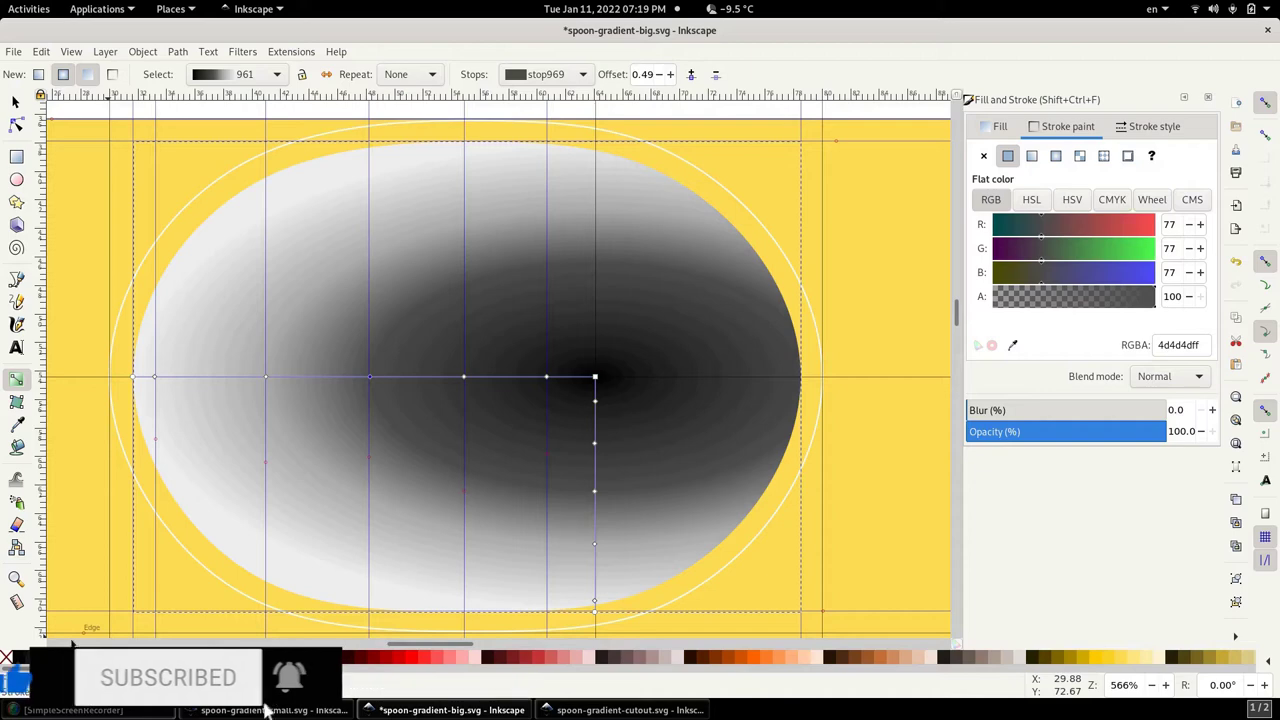
click(265, 377)
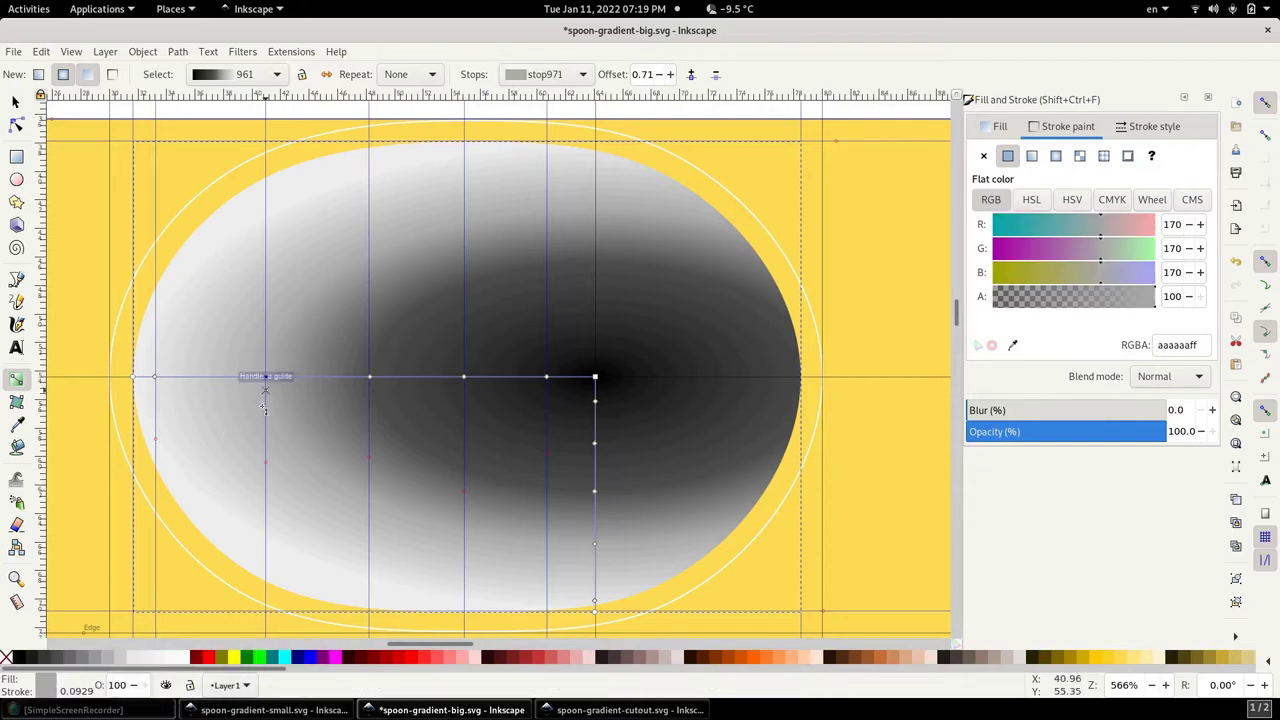
click(97, 658)
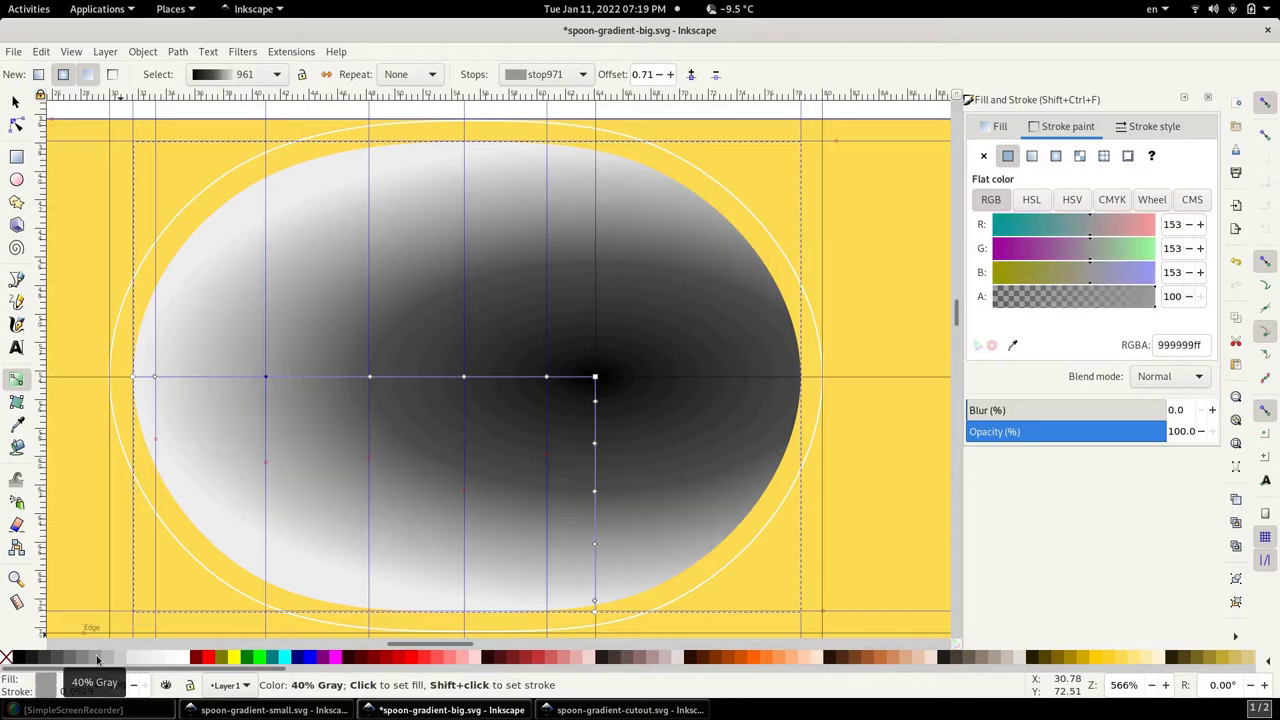
click(156, 378)
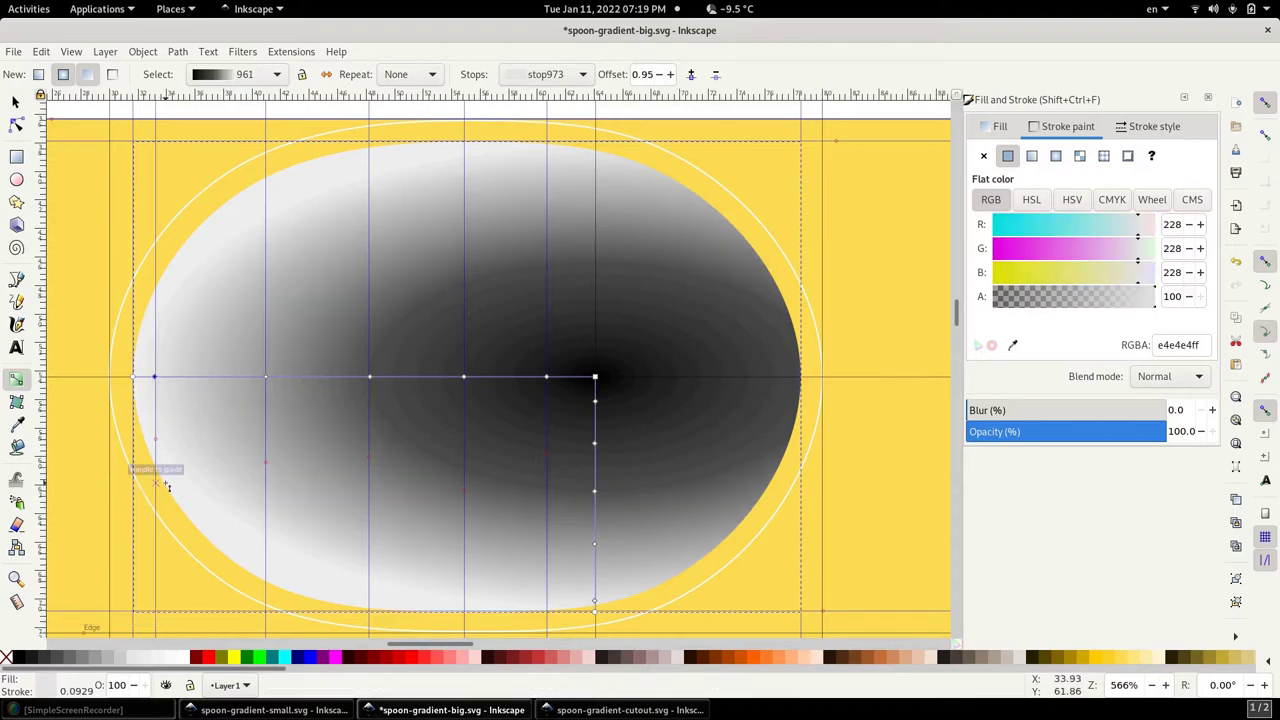
click(157, 659)
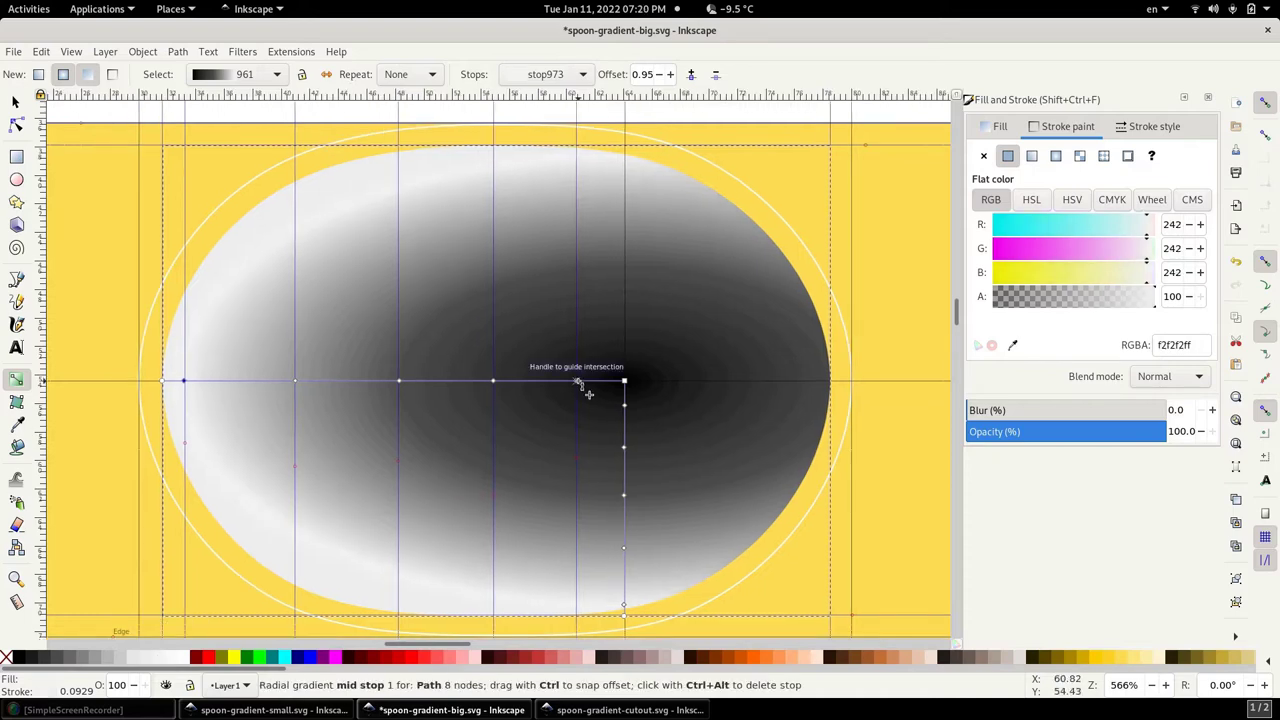
- Shift a mid gradient stop toward the centre, snapping it onto a guide
mouse_move(577, 381)
mouse_down()
mouse_move(548, 381)
mouse_move(598, 382)
mouse_move(554, 384)
mouse_move(596, 398)
mouse_move(608, 420)
mouse_move(636, 420)
mouse_move(629, 434)
mouse_move(637, 414)
mouse_up()
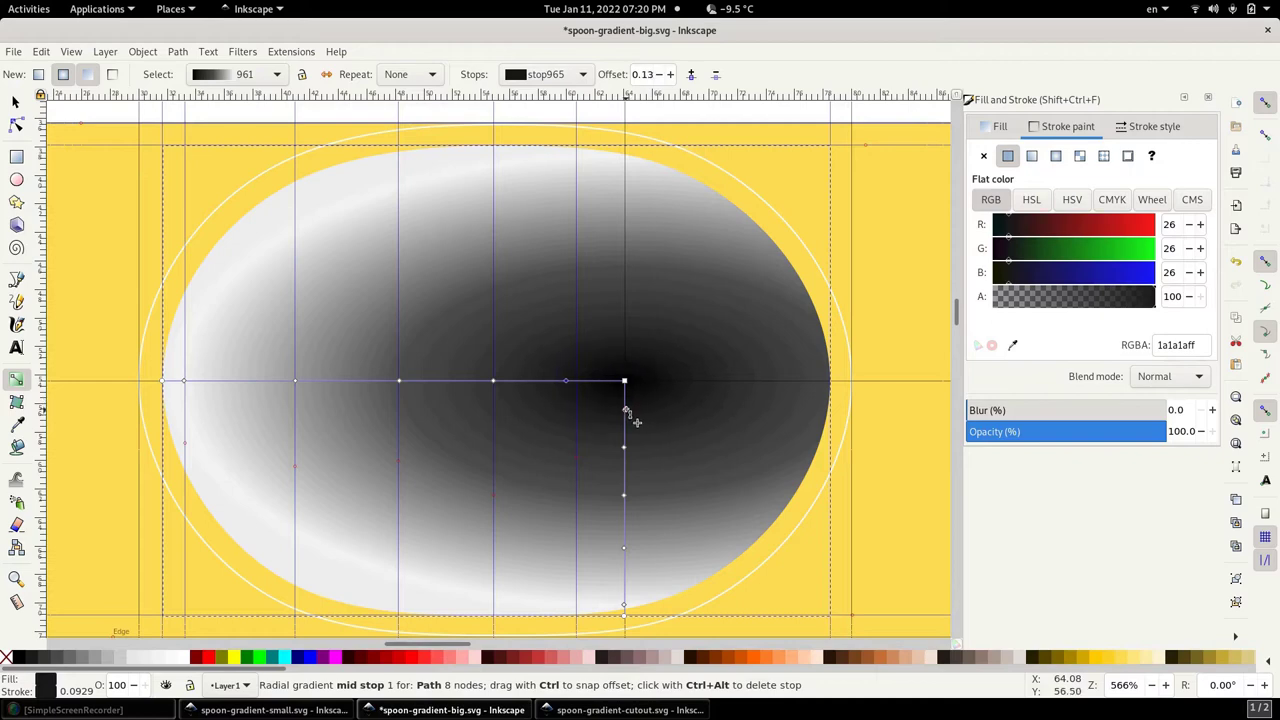
drag(637, 419, 631, 423)
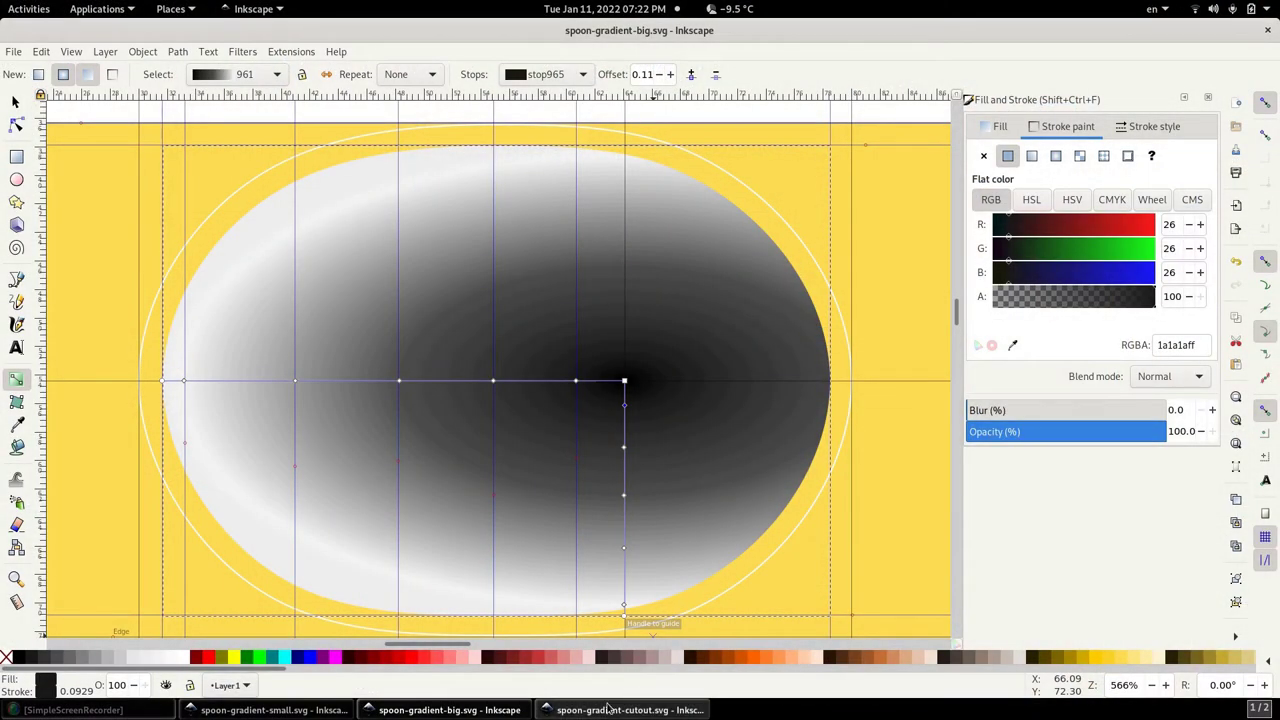
click(608, 708)
- Drag guides from the rulers through the bowl path's nodes and add a node on its bottom curve
click(16, 124)
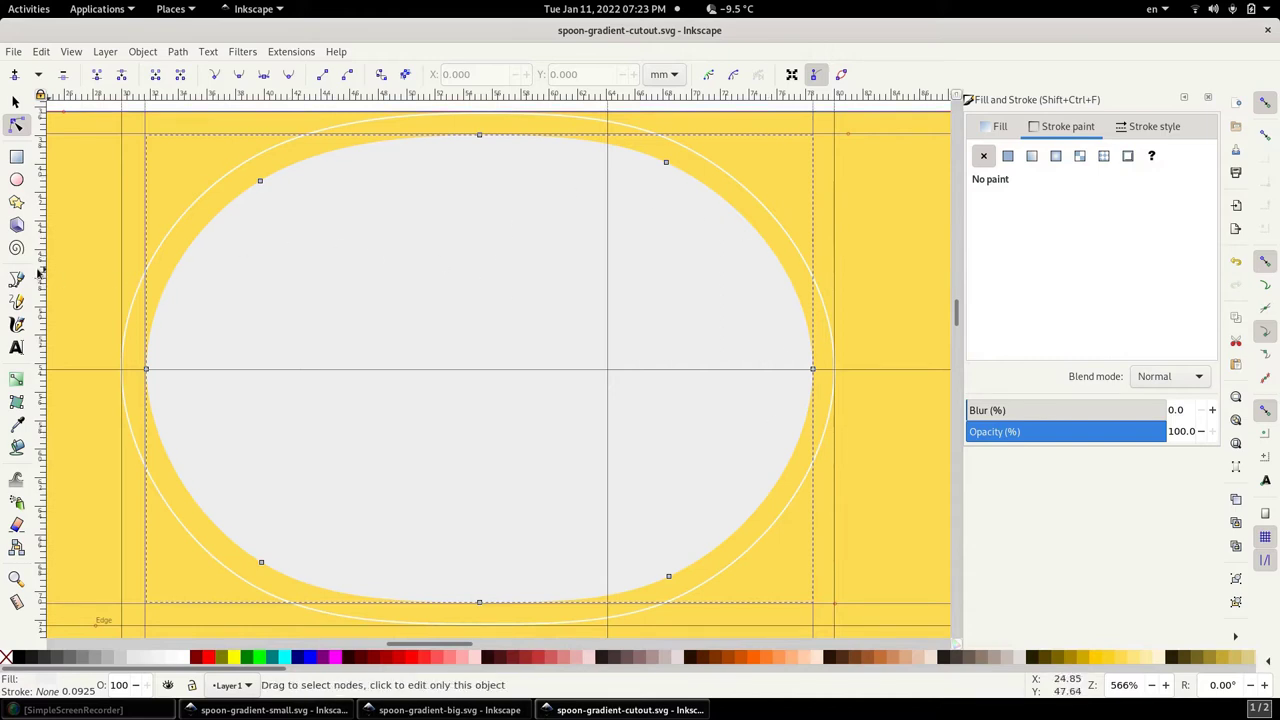
drag(42, 272, 479, 330)
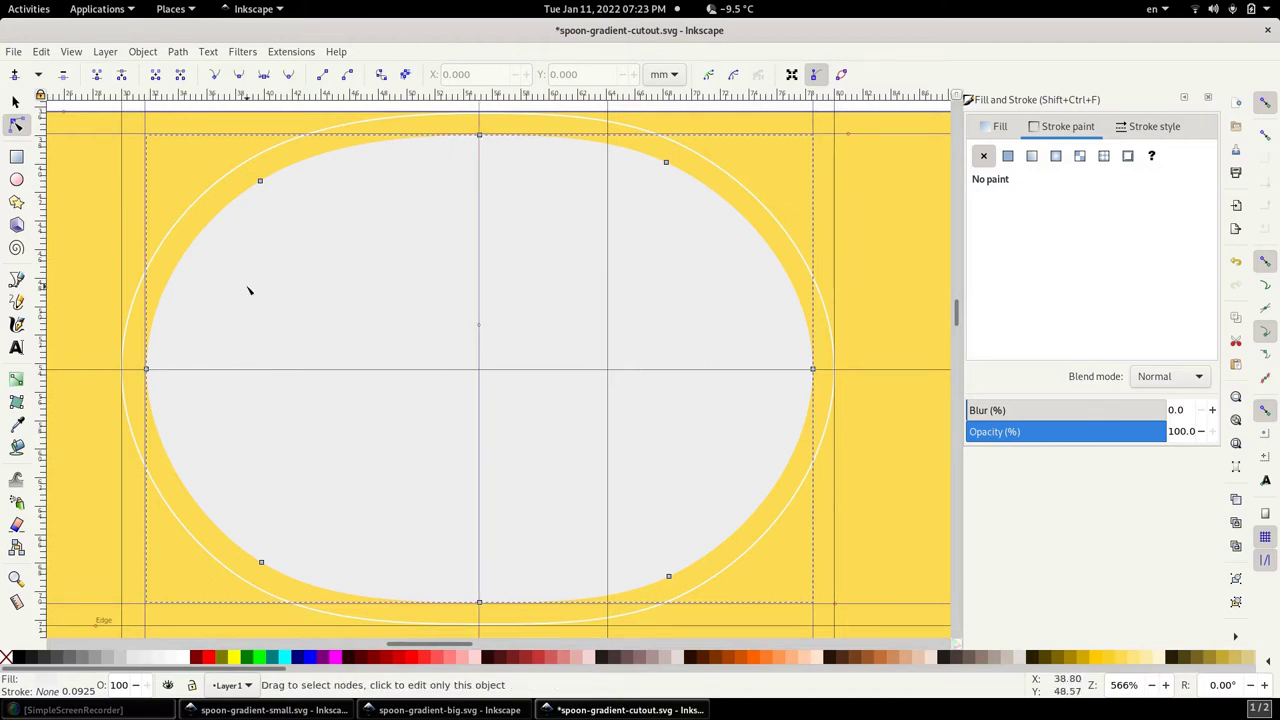
drag(44, 286, 260, 330)
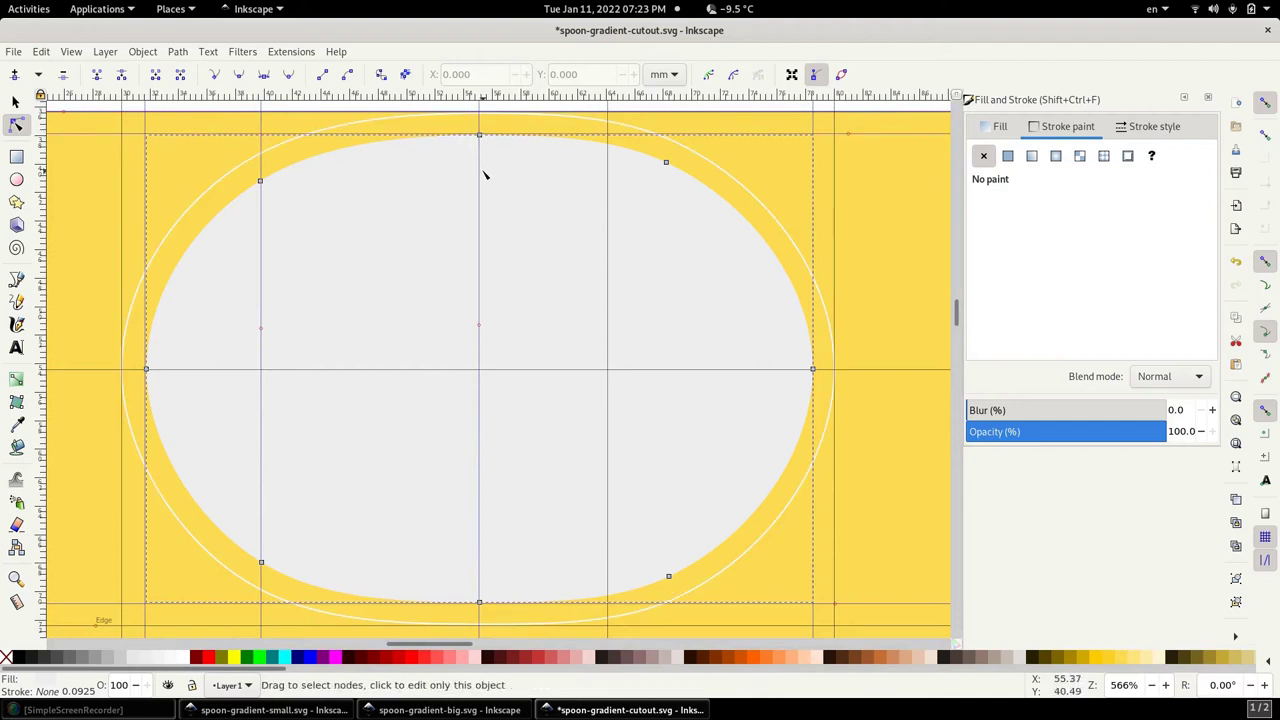
drag(110, 97, 106, 181)
drag(42, 350, 666, 335)
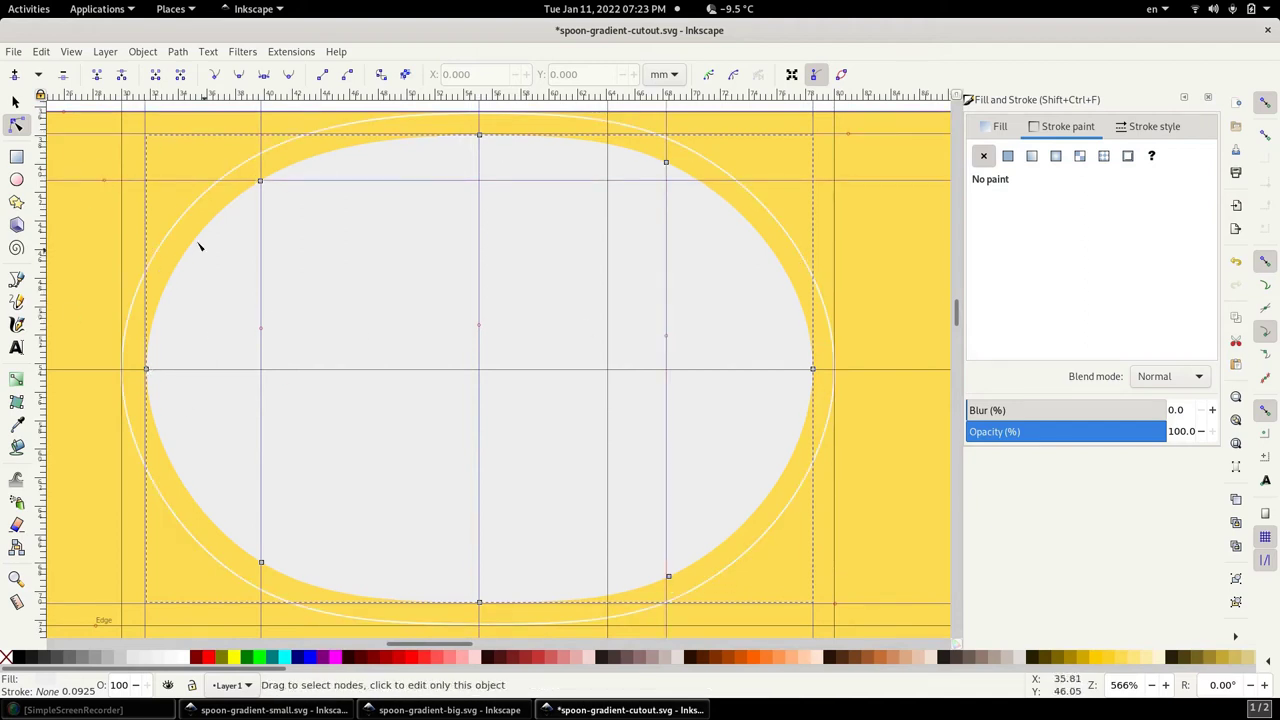
drag(110, 97, 105, 577)
double_click(607, 596)
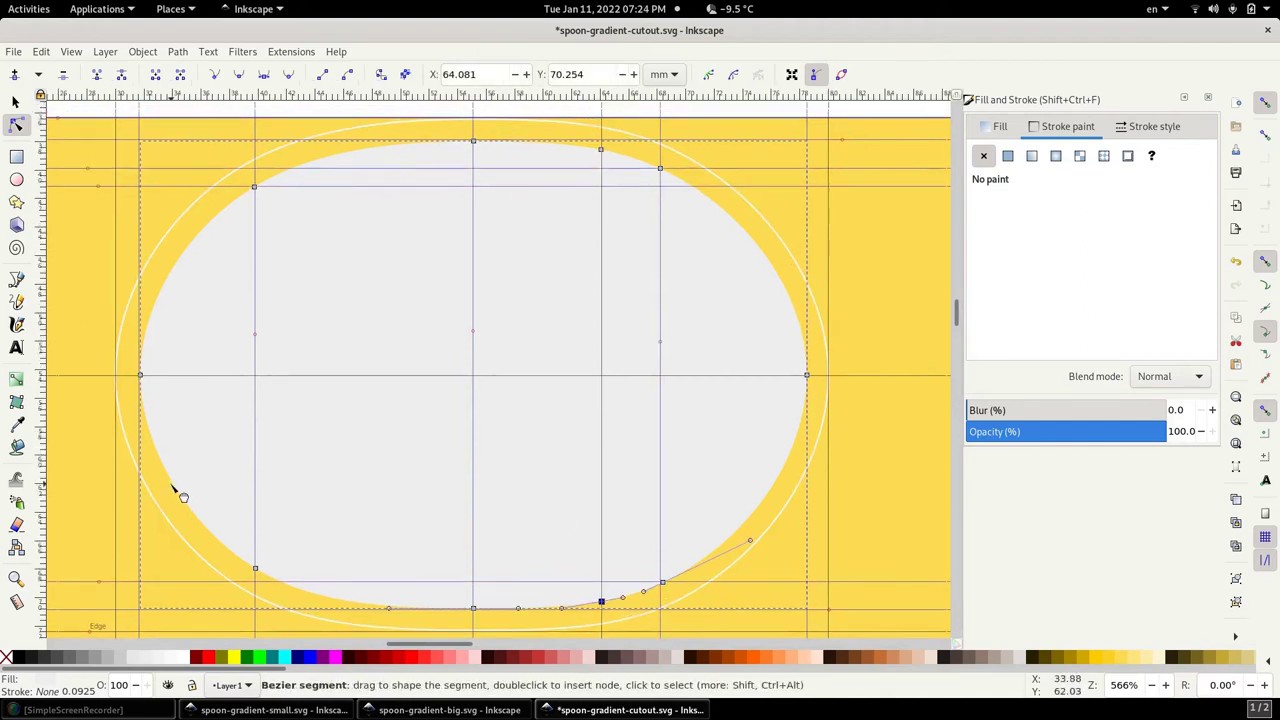
click(16, 281)
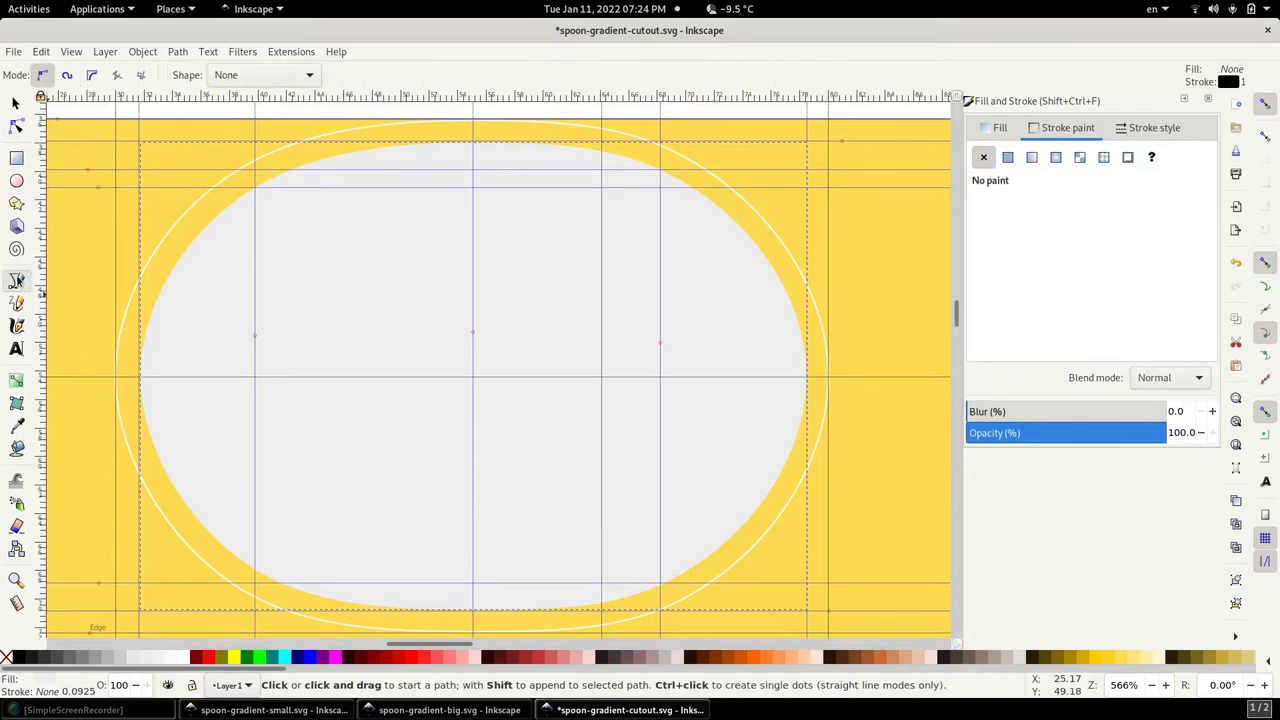
- Start a Pen outline at the top guide intersection and place nodes down the bowl's left side
click(605, 158)
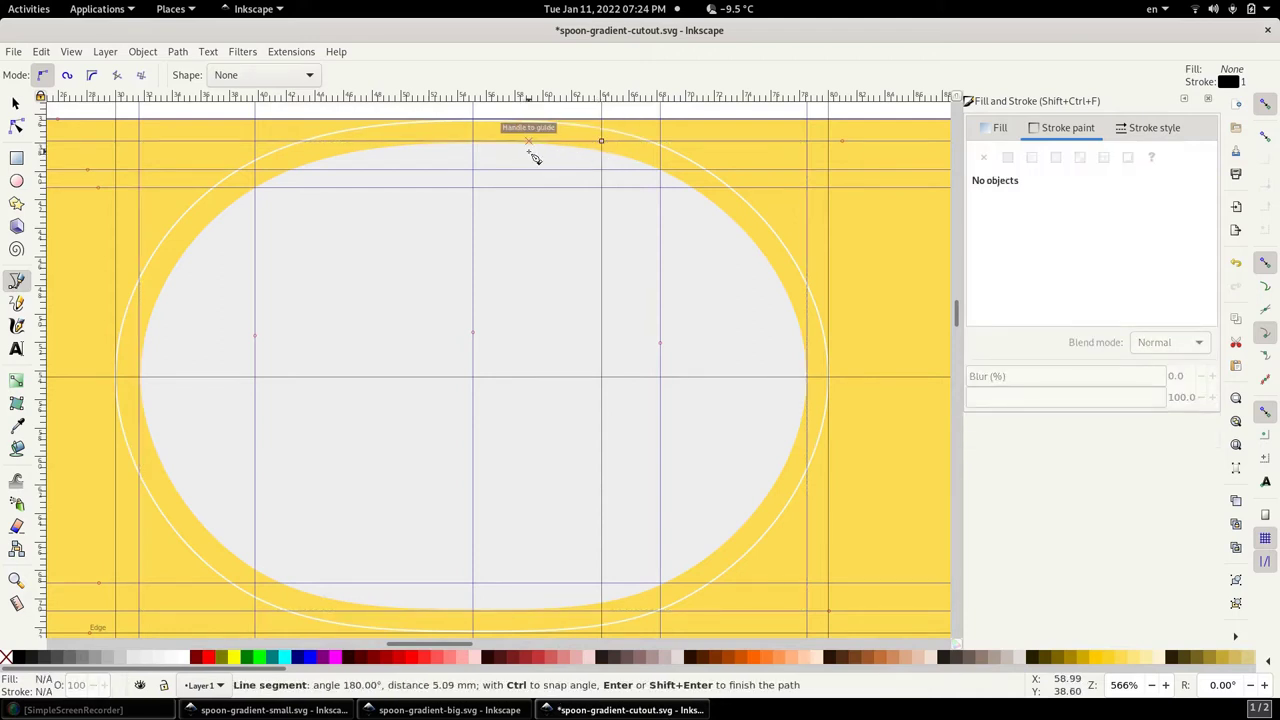
key(Escape)
scroll(597, 150, up, 1)
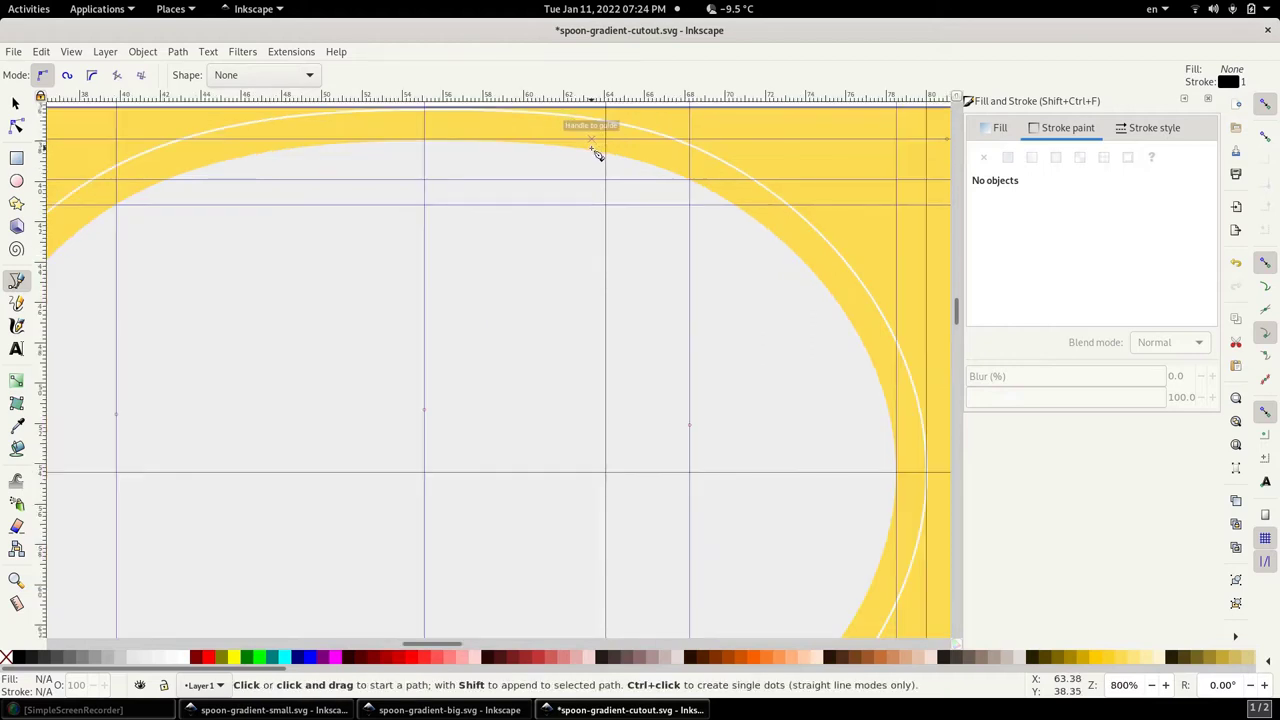
scroll(597, 152, up, 1)
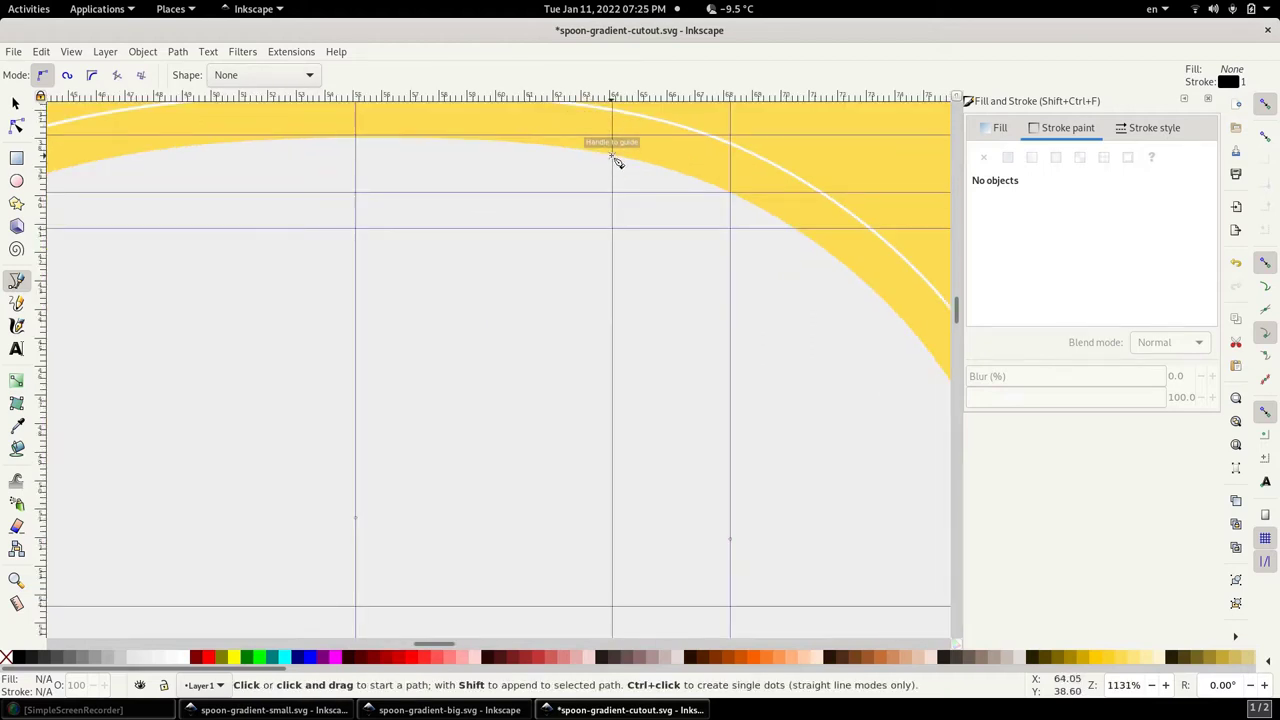
click(614, 157)
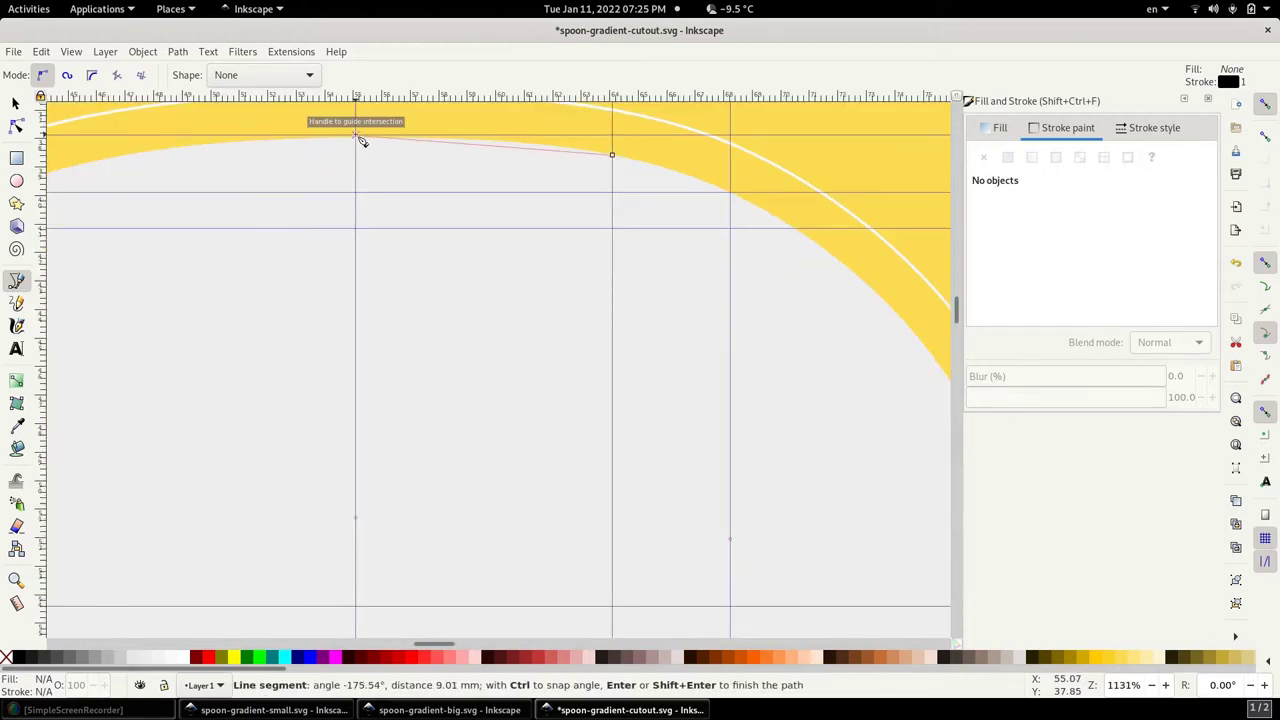
click(356, 137)
drag(360, 143, 691, 171)
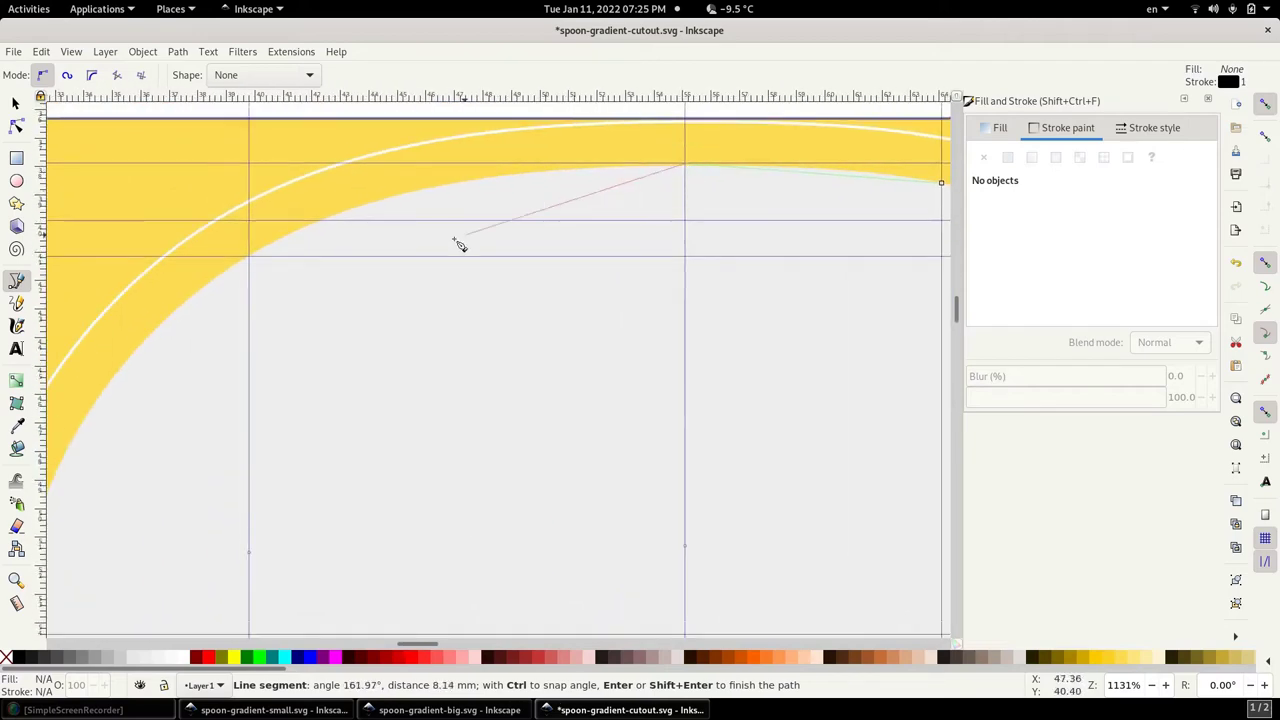
click(250, 258)
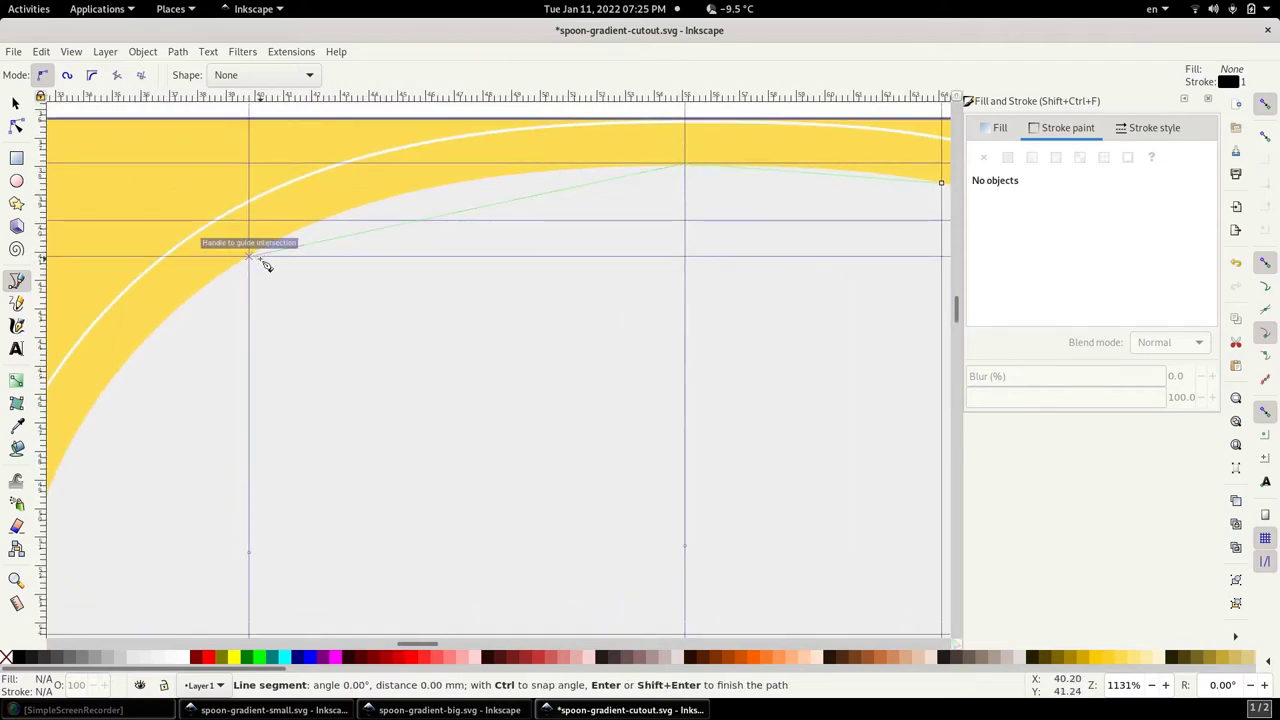
scroll(449, 134, down, 7)
scroll(449, 134, left, 7)
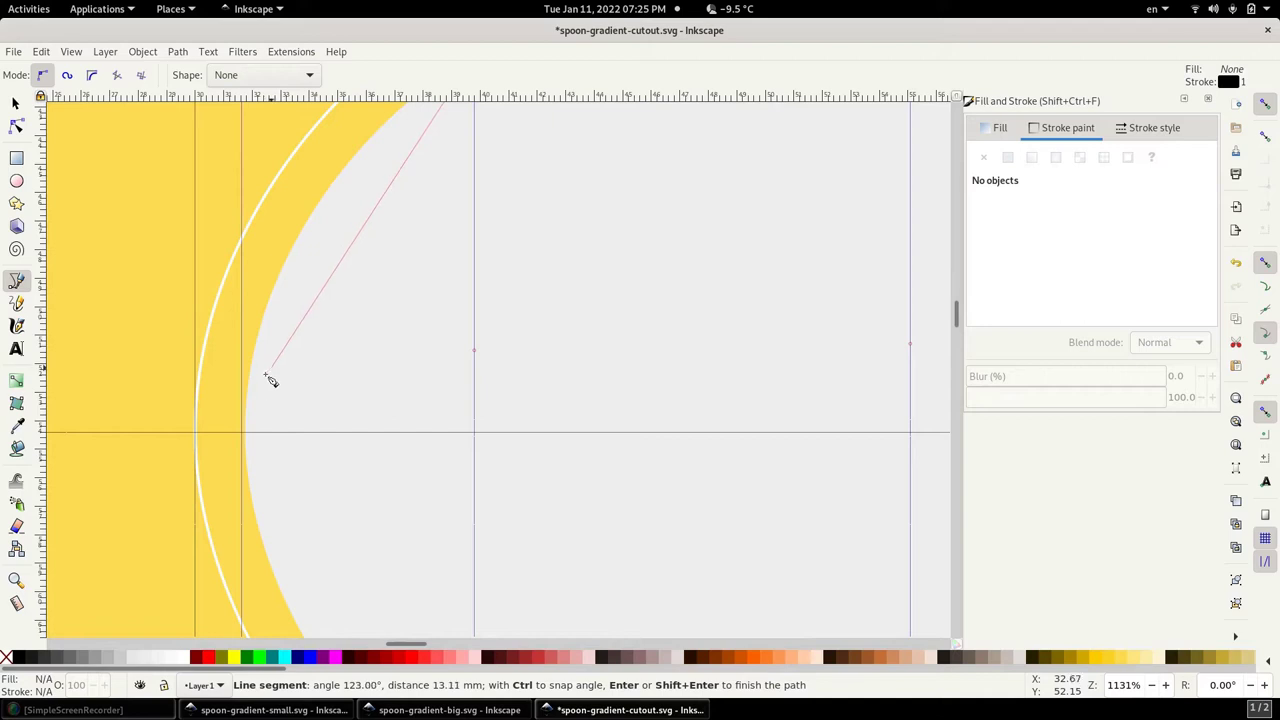
click(246, 429)
- Add nodes at the bottom intersection and on the vertical guide, then close the outline
scroll(211, 361, down, 1)
scroll(211, 361, right, 1)
scroll(211, 361, down, 5)
scroll(211, 361, right, 1)
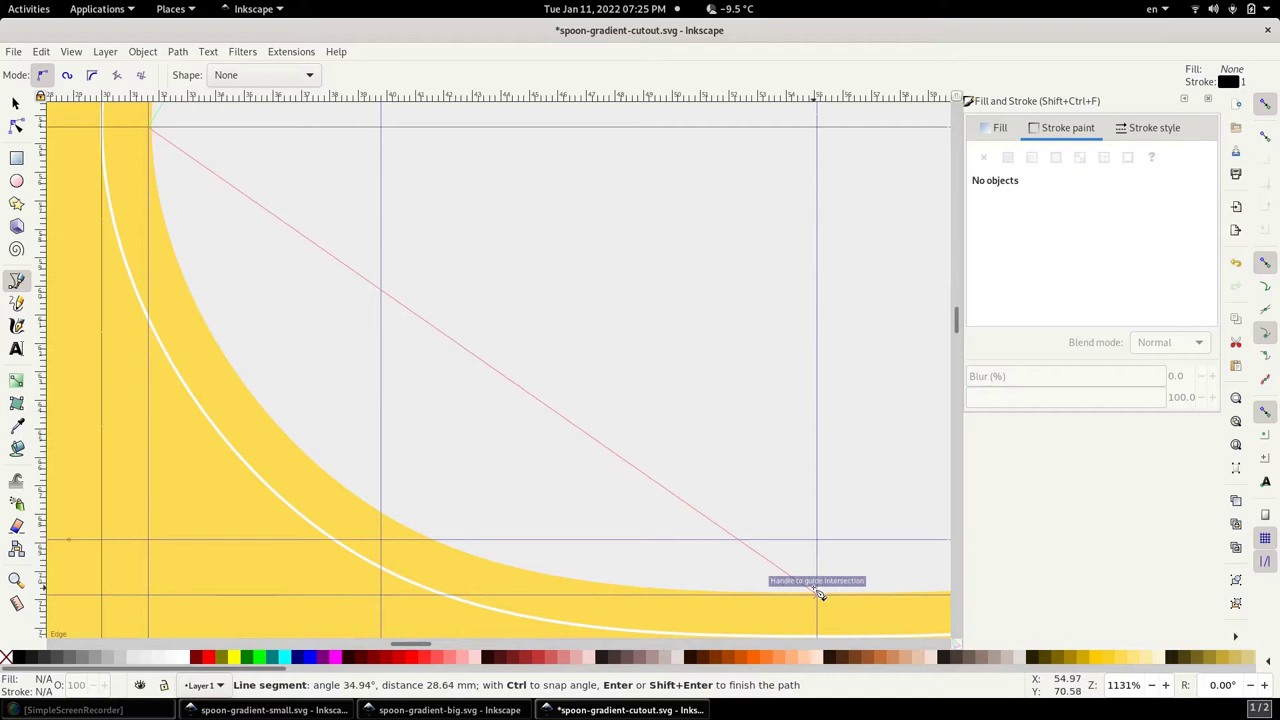
click(817, 594)
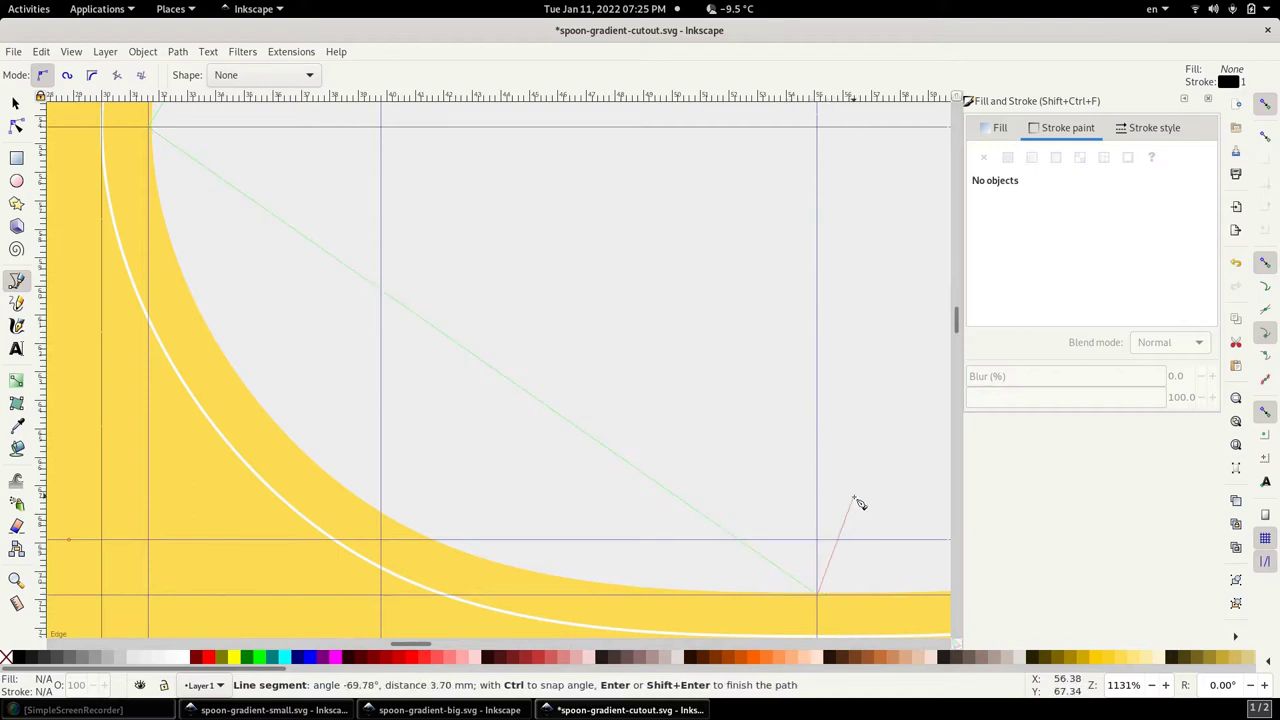
scroll(477, 414, right, 10)
scroll(477, 414, down, 2)
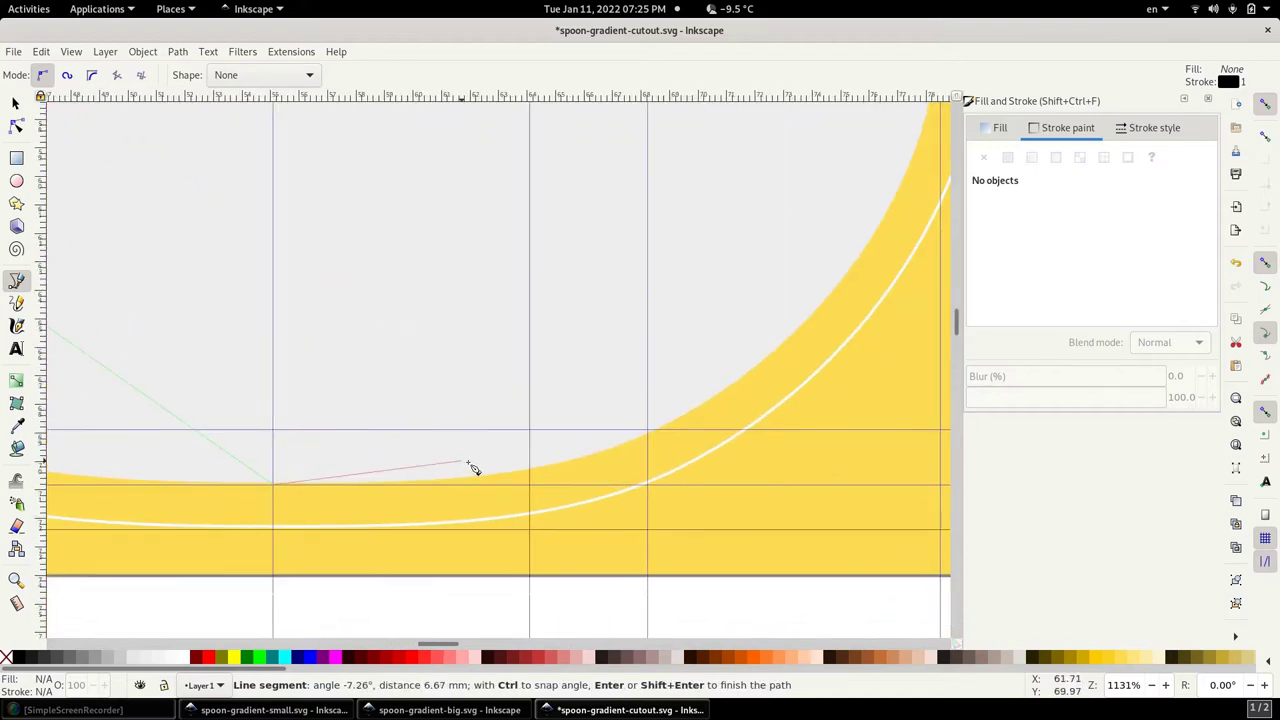
click(530, 471)
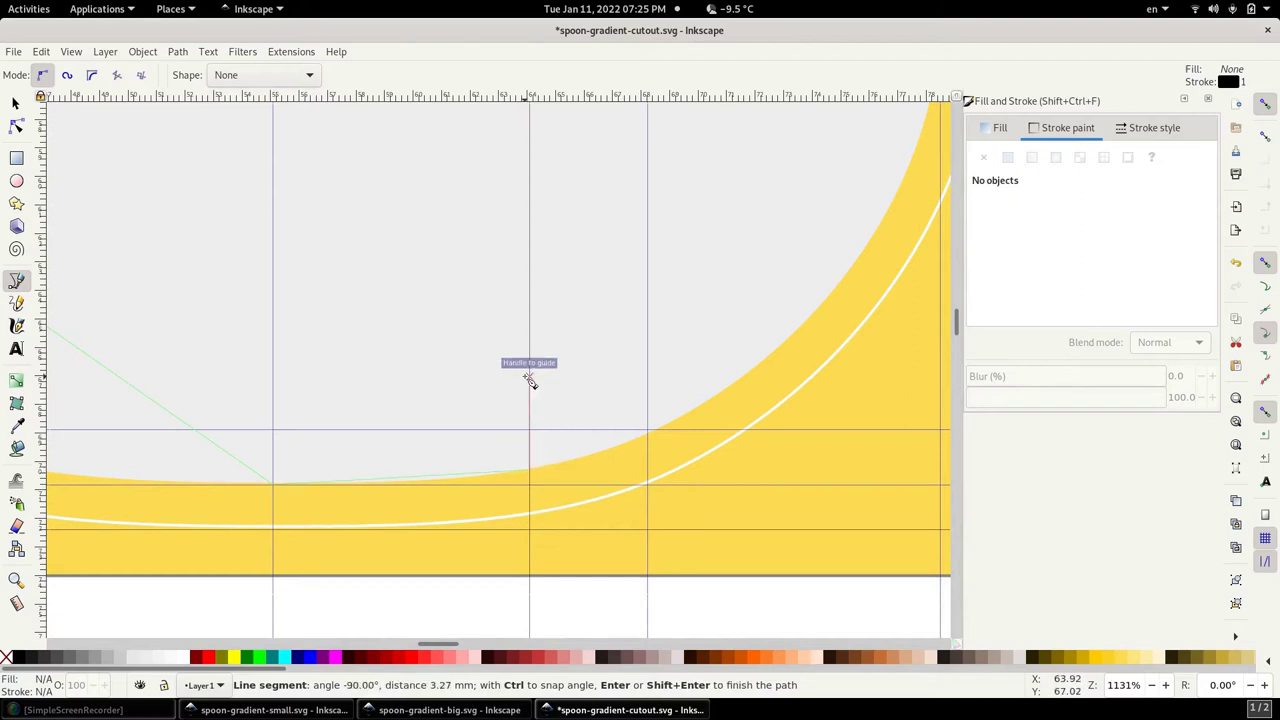
scroll(506, 400, up, 5)
scroll(490, 400, right, 1)
scroll(472, 450, up, 6)
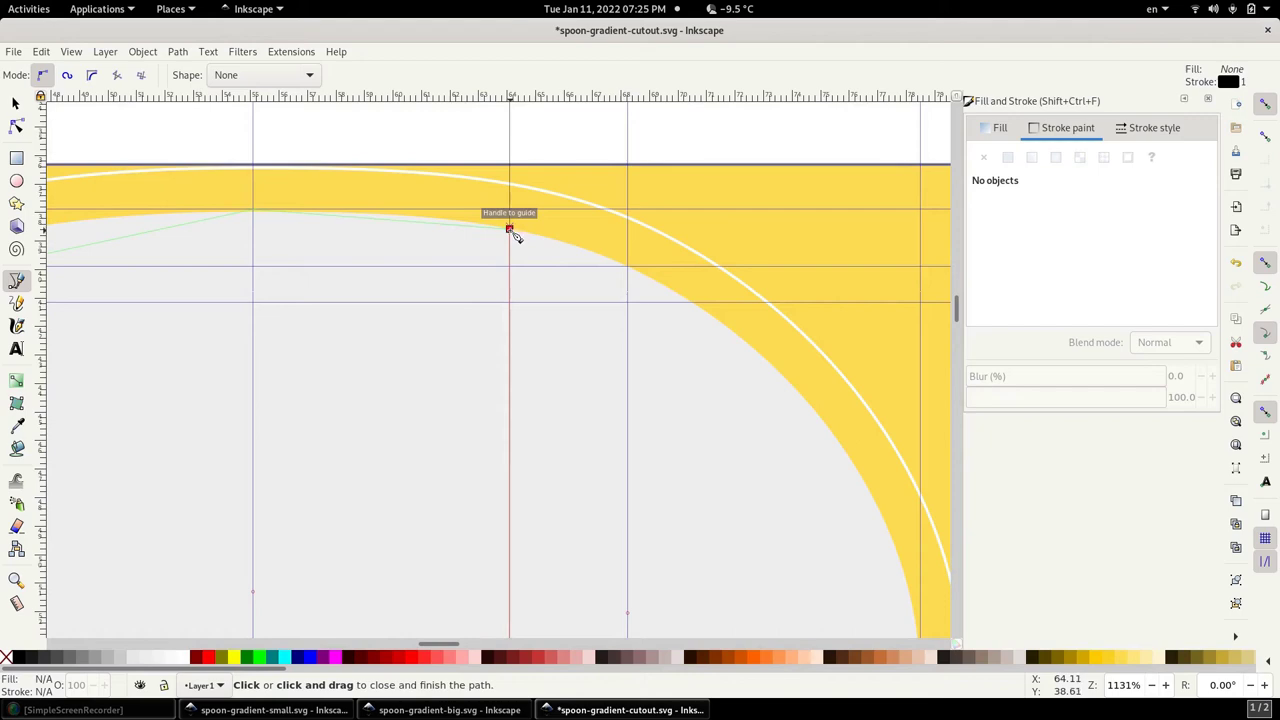
click(509, 229)
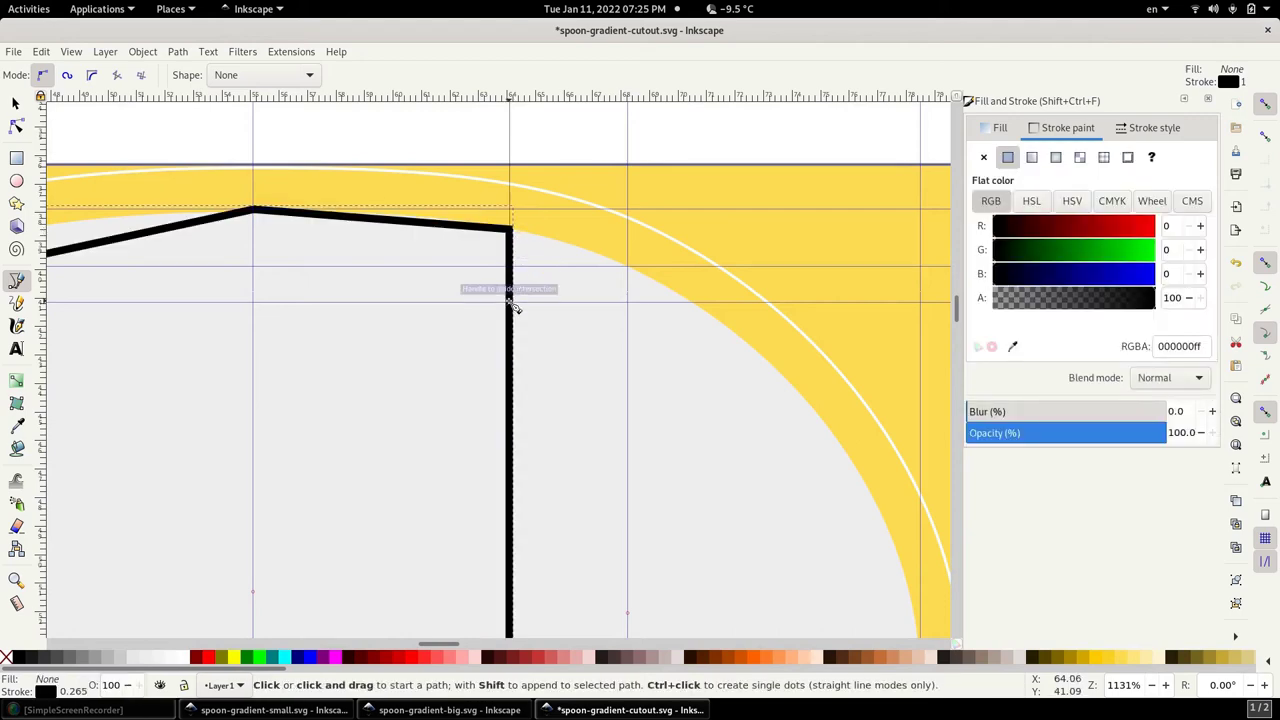
ctrl+scroll(513, 307, down, 1)
ctrl+scroll(513, 307, down, 1)
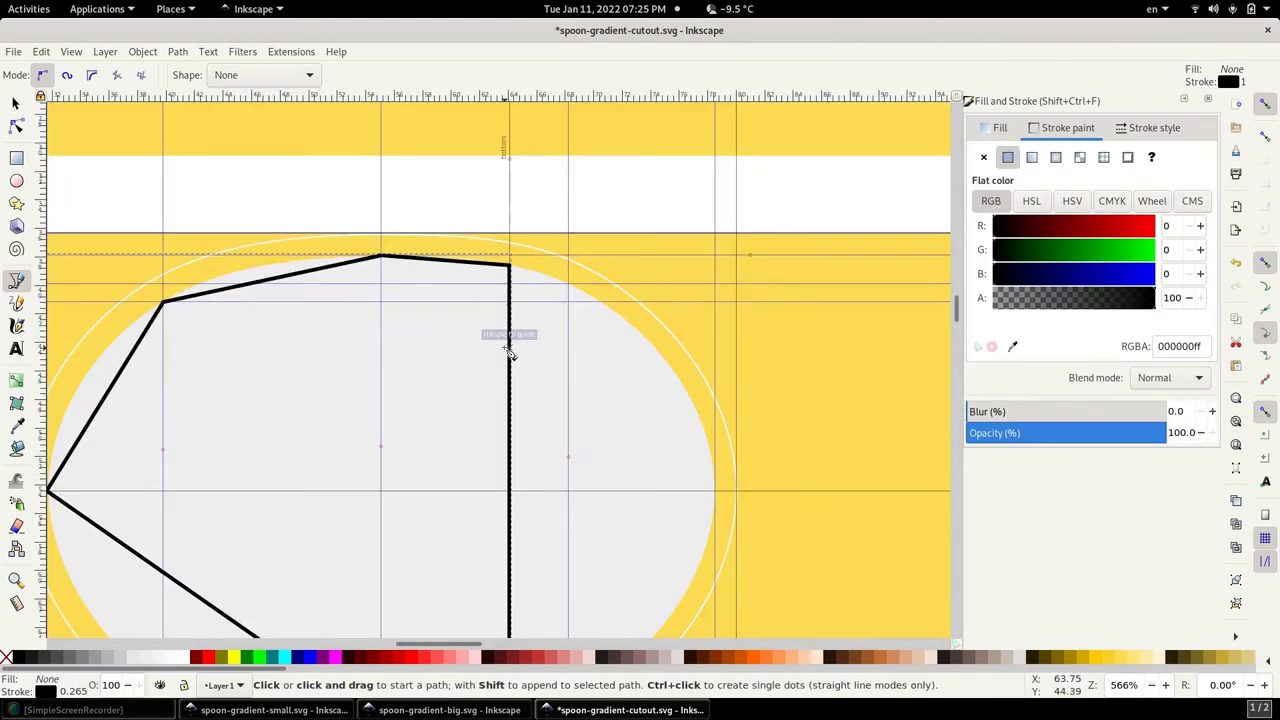
drag(511, 349, 597, 229)
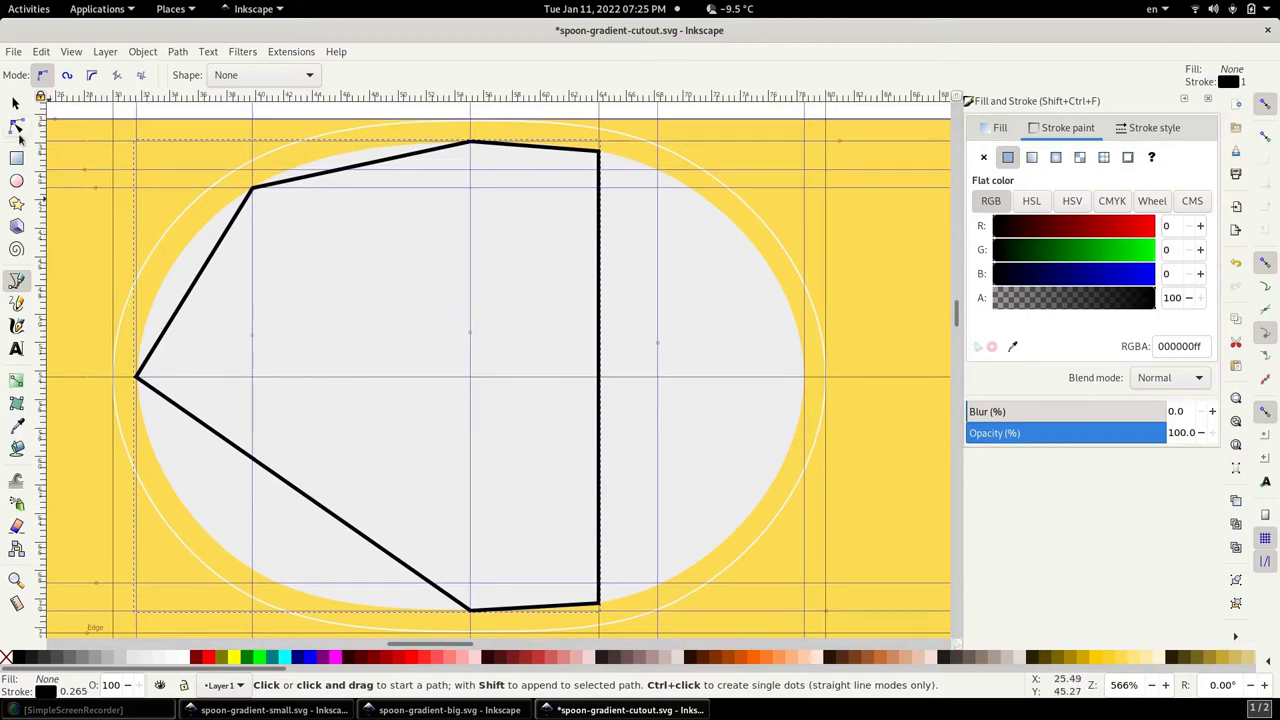
click(16, 126)
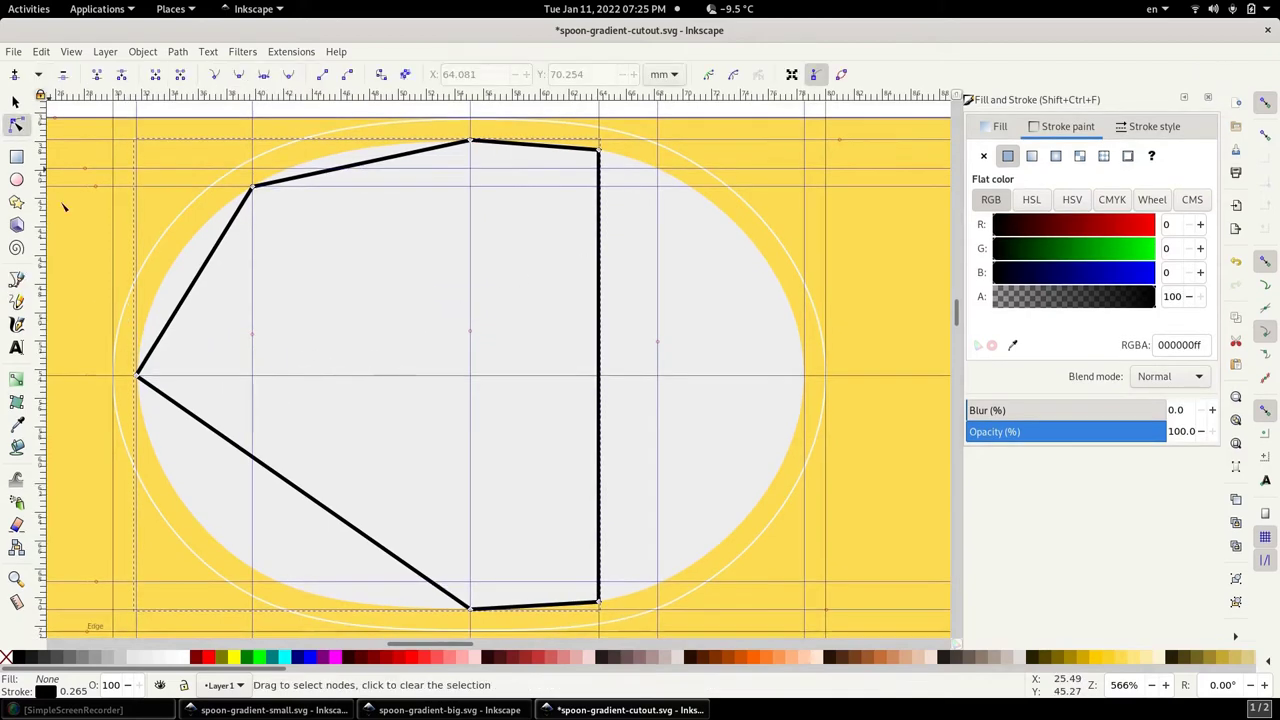
- Insert a node on the outline's lower-left edge and drag it onto the lower-left guide intersection
double_click(287, 484)
drag(287, 484, 254, 568)
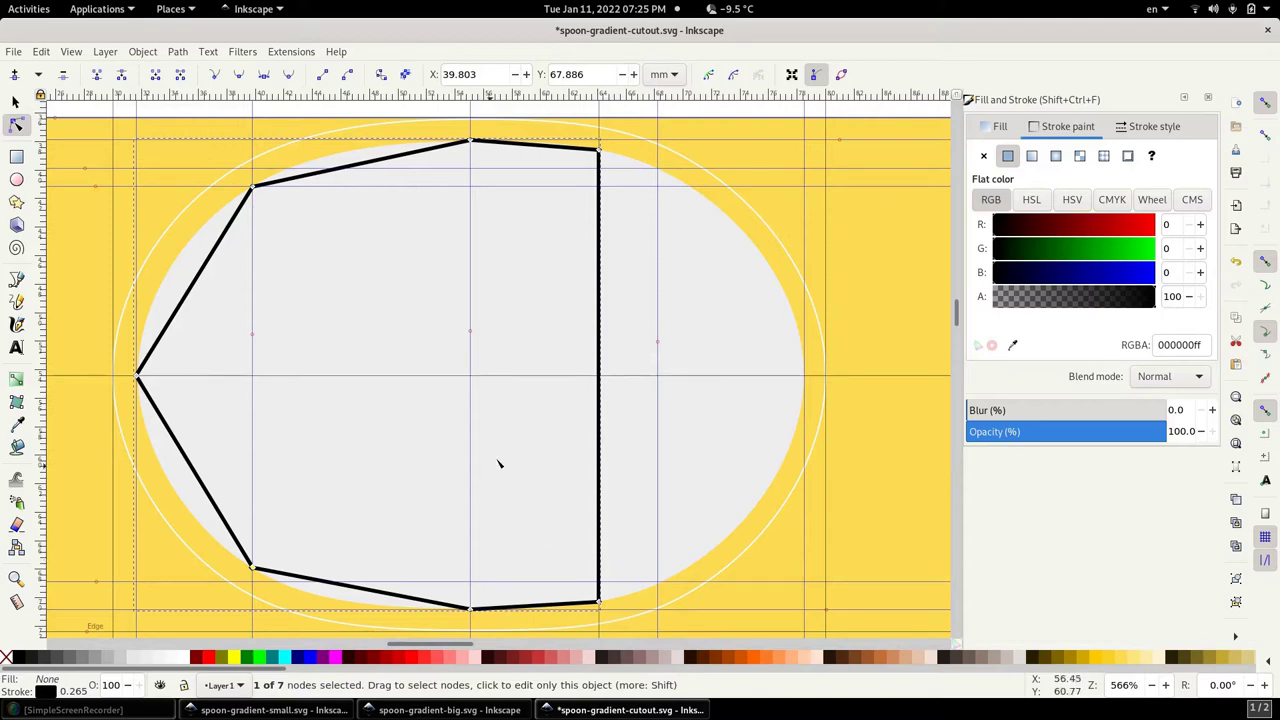
click(599, 151)
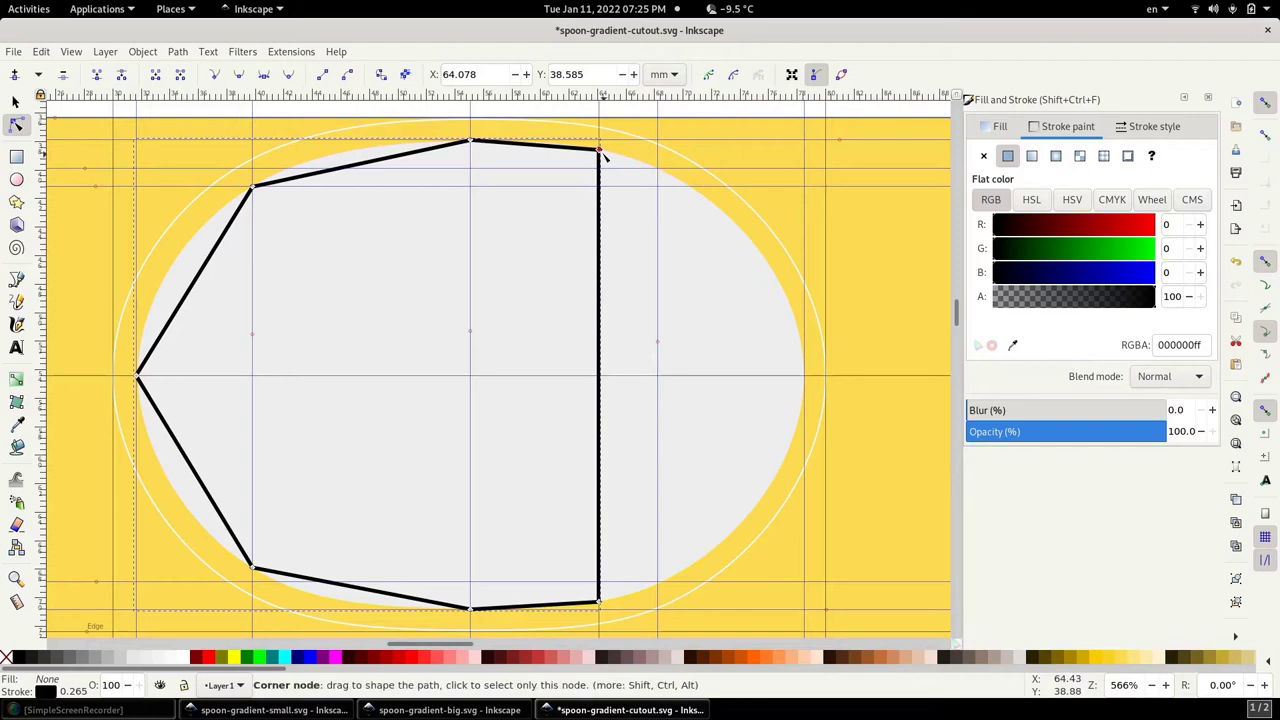
- Draw a straight-edged polygon from the top node through the three right guide intersections to the bottom node, closed at the start
click(17, 279)
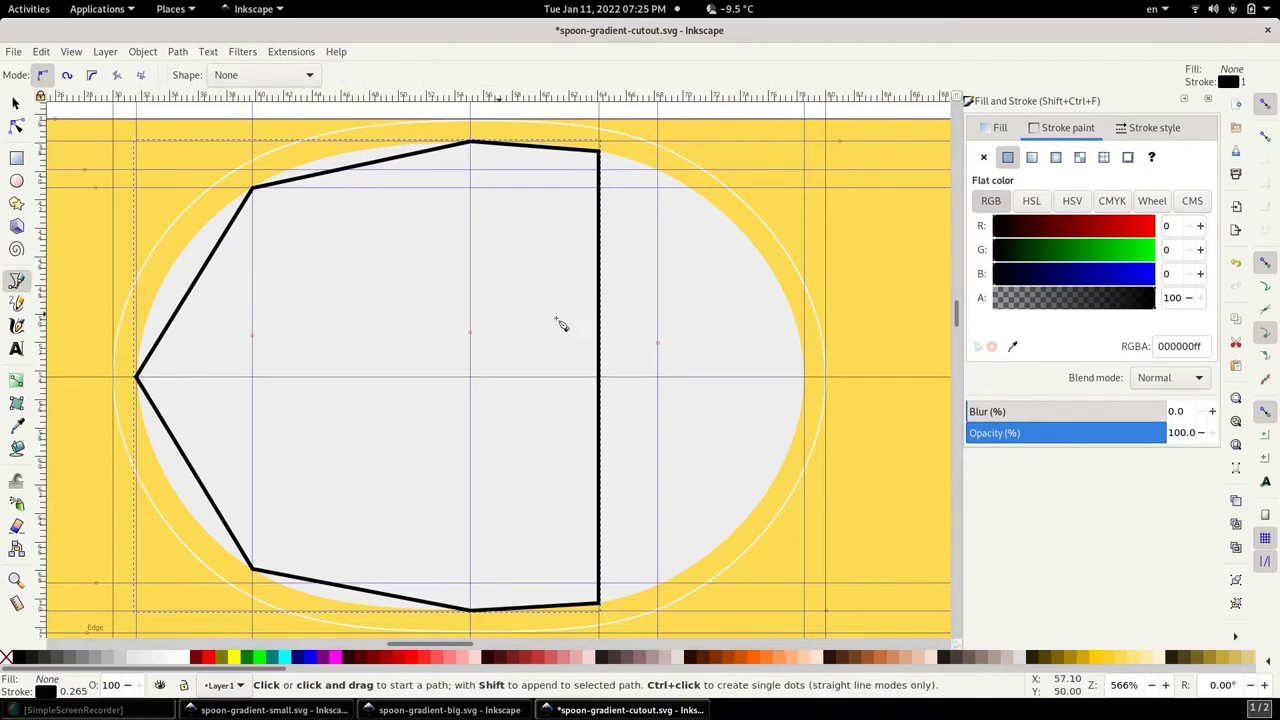
click(601, 153)
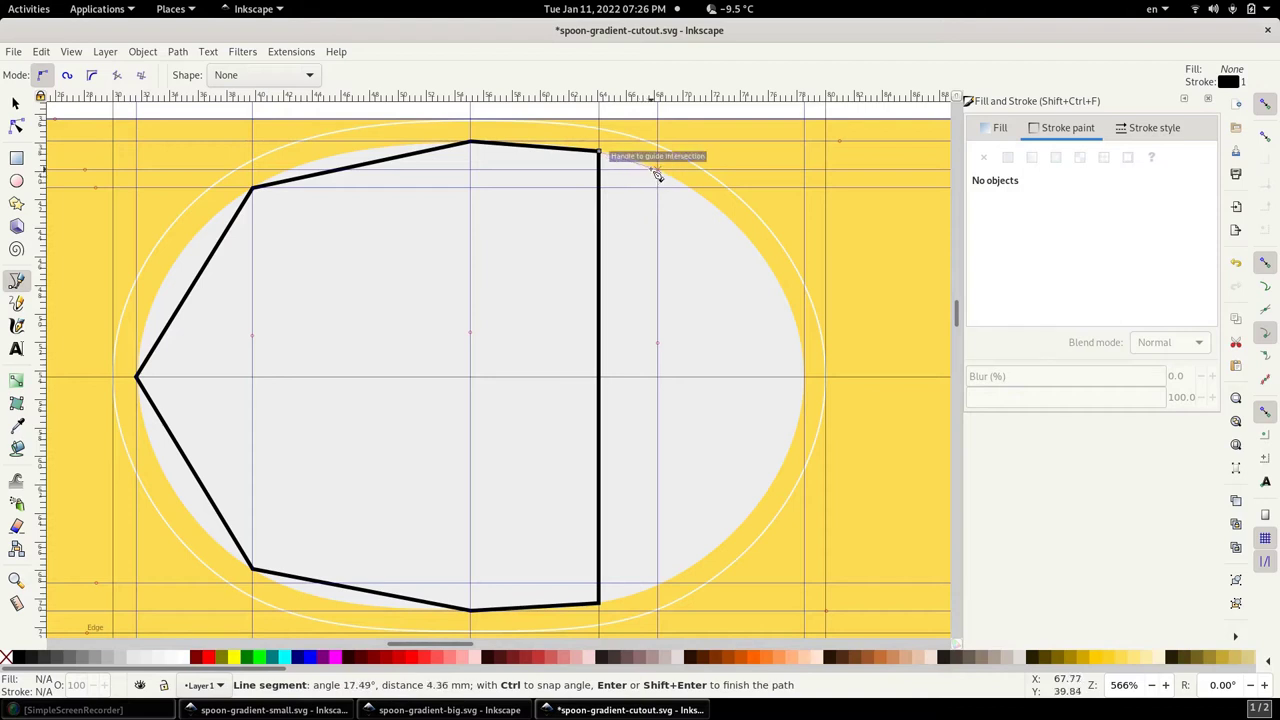
click(658, 172)
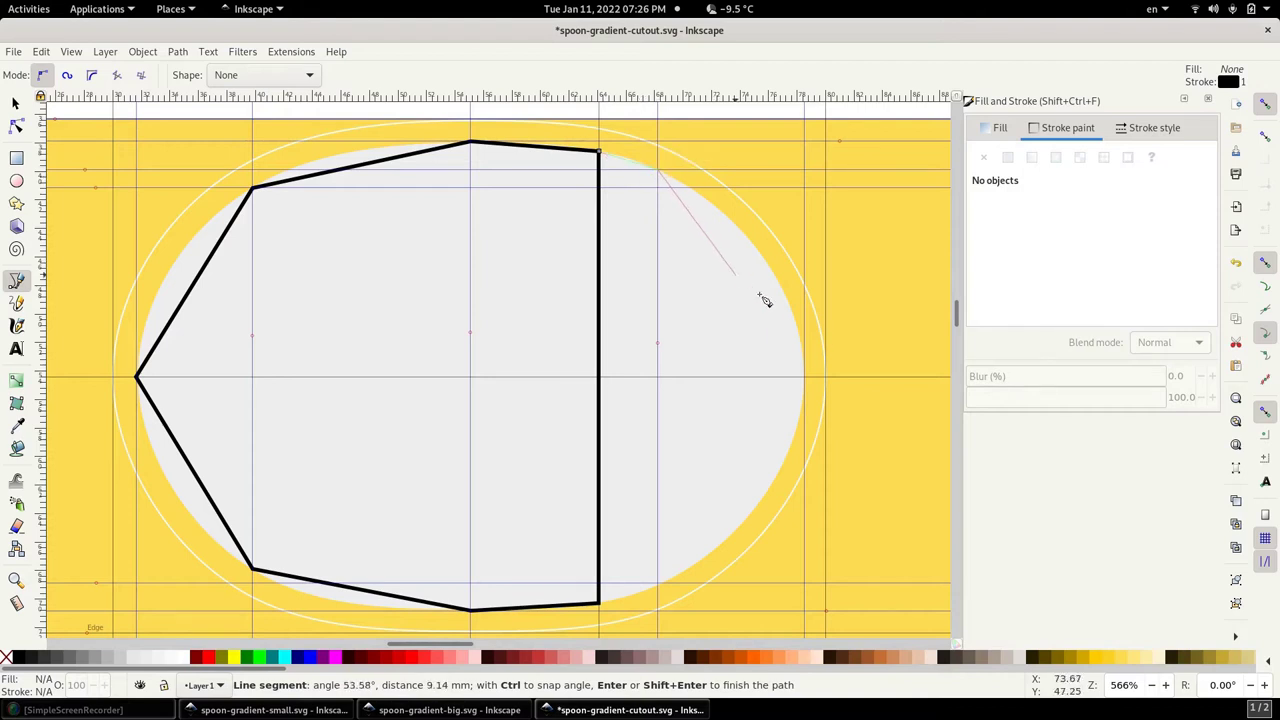
click(805, 379)
click(658, 583)
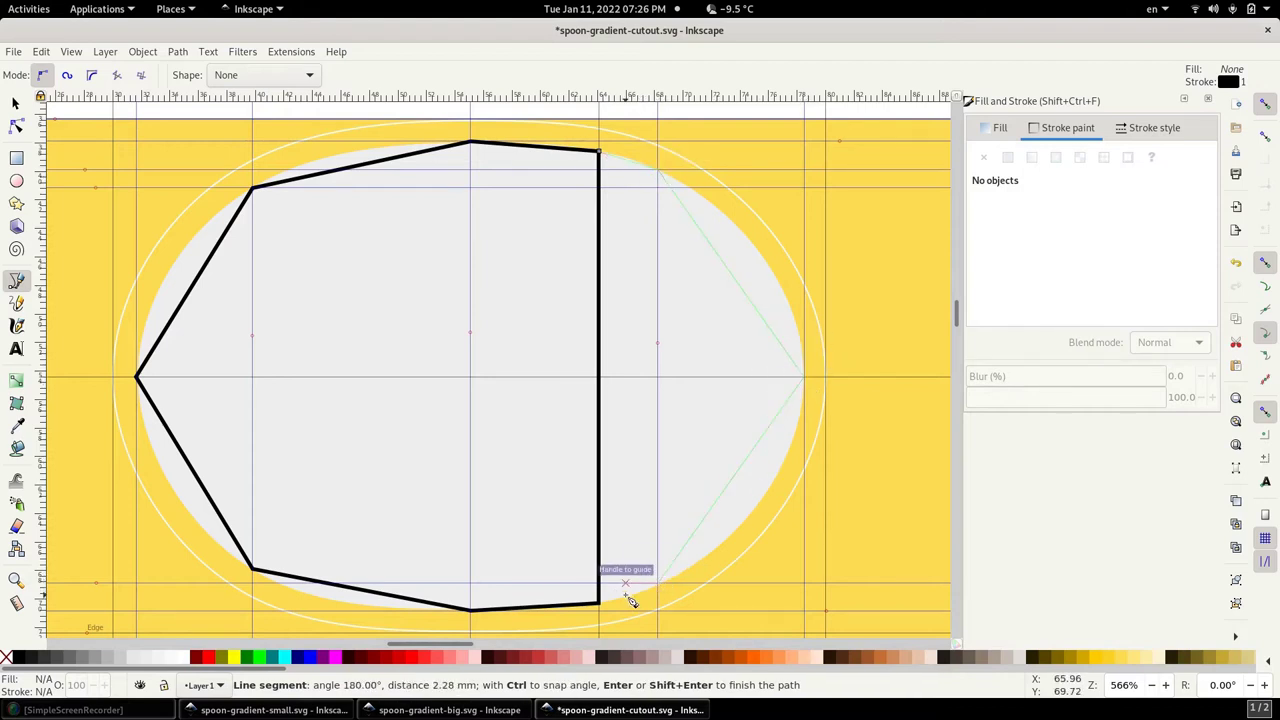
click(600, 604)
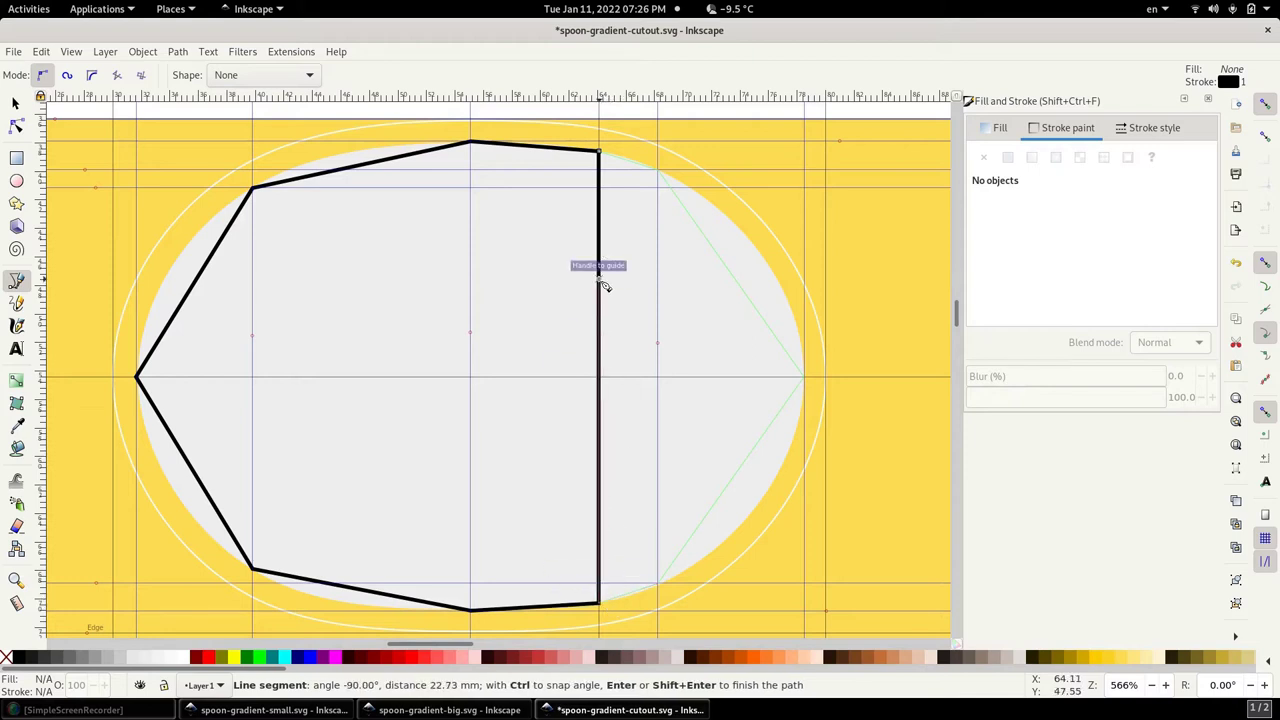
click(600, 152)
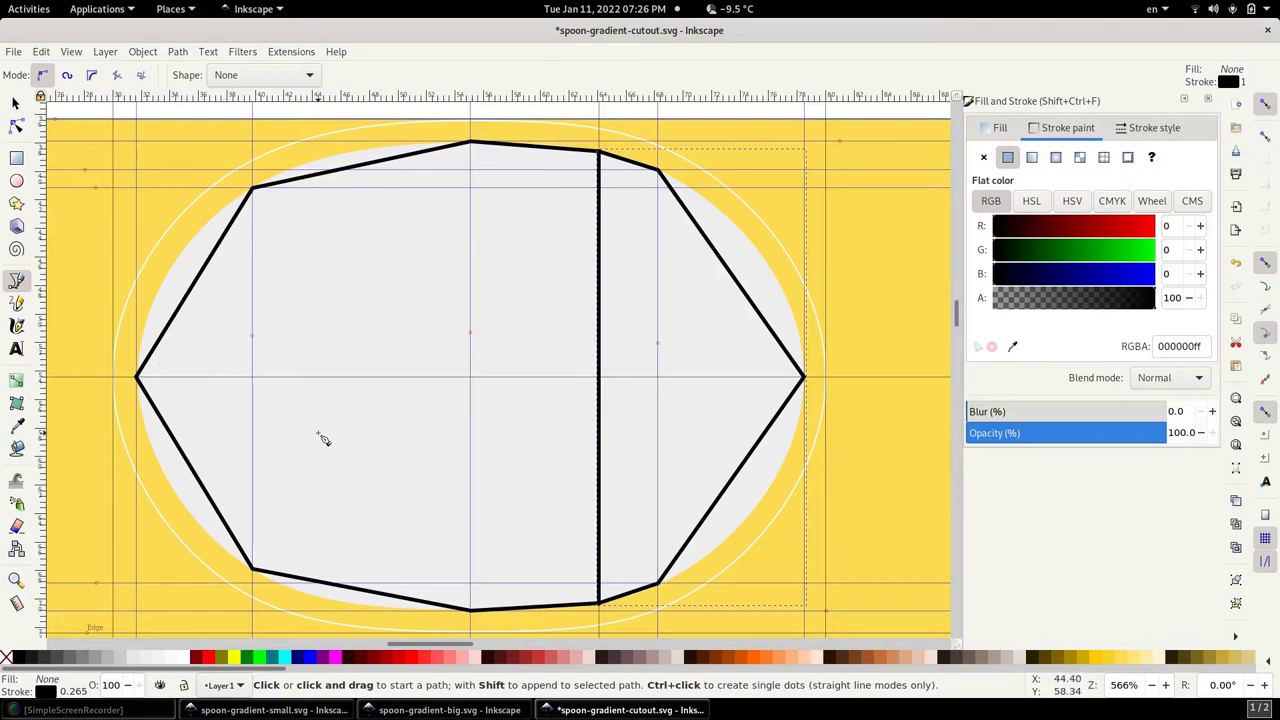
click(16, 125)
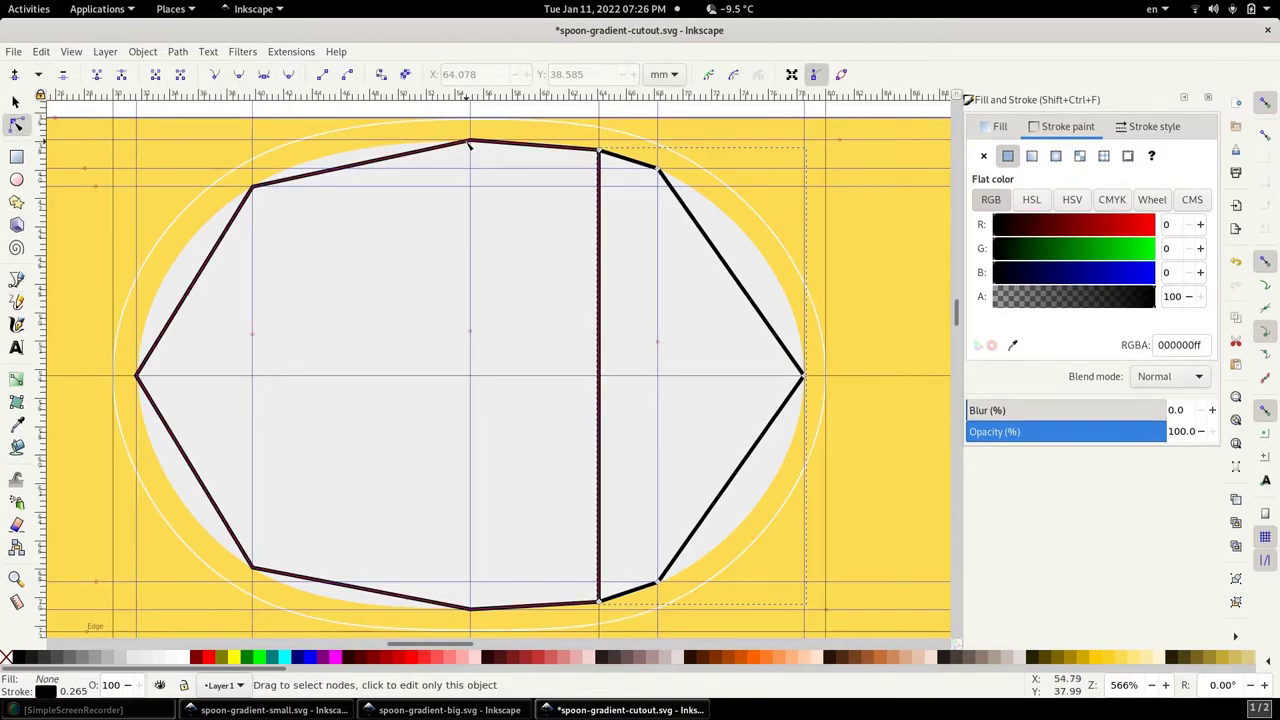
- Add a vertical guide through the top node and make the outline nodes auto-smooth
drag(43, 140, 470, 141)
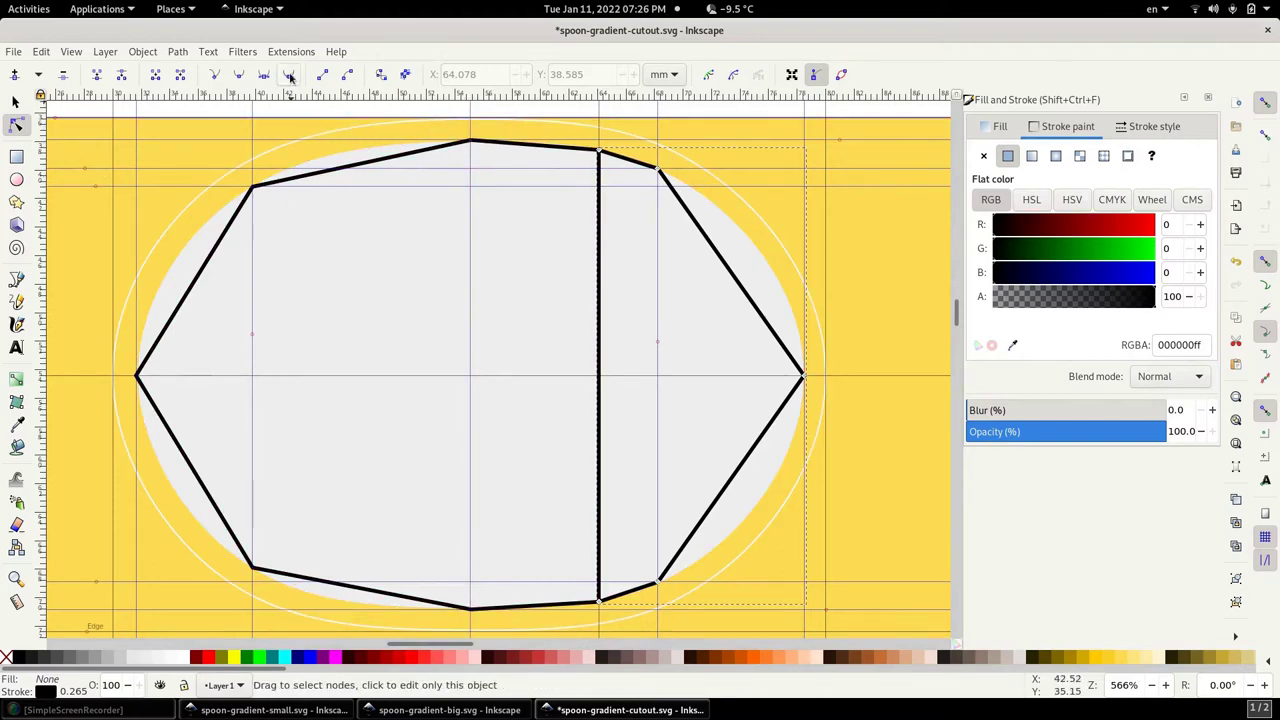
click(289, 77)
click(471, 142)
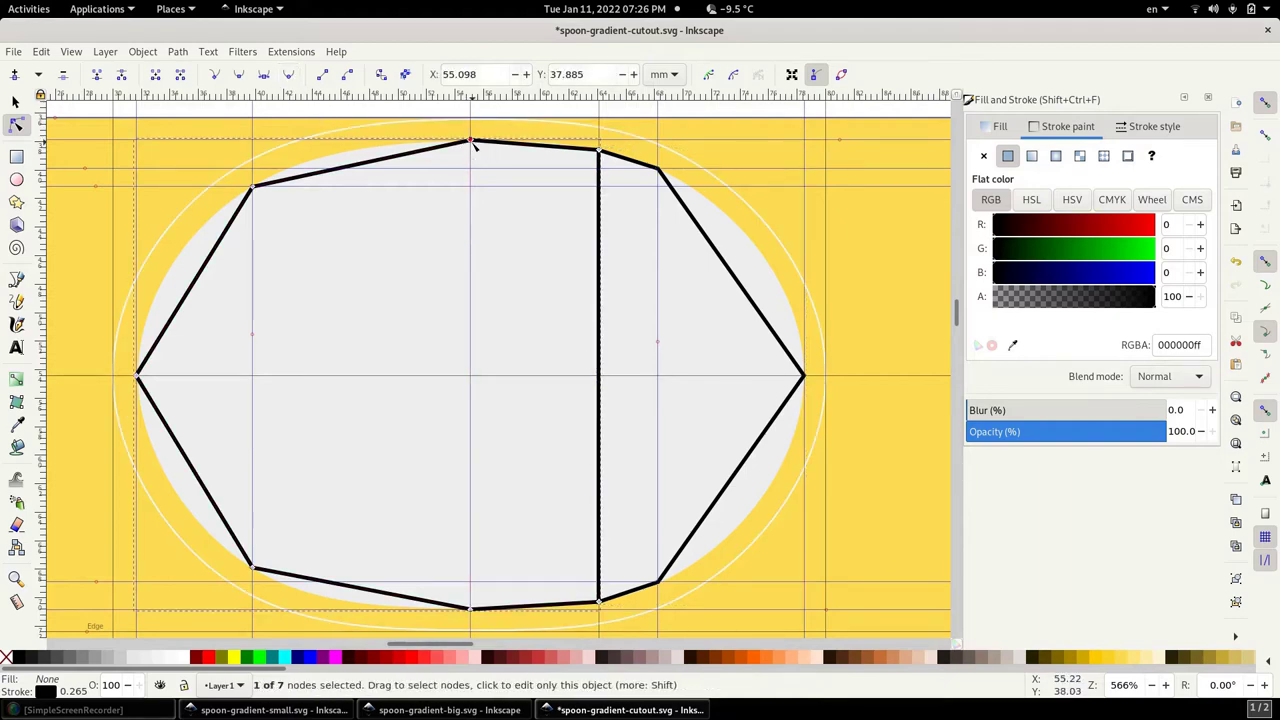
click(289, 75)
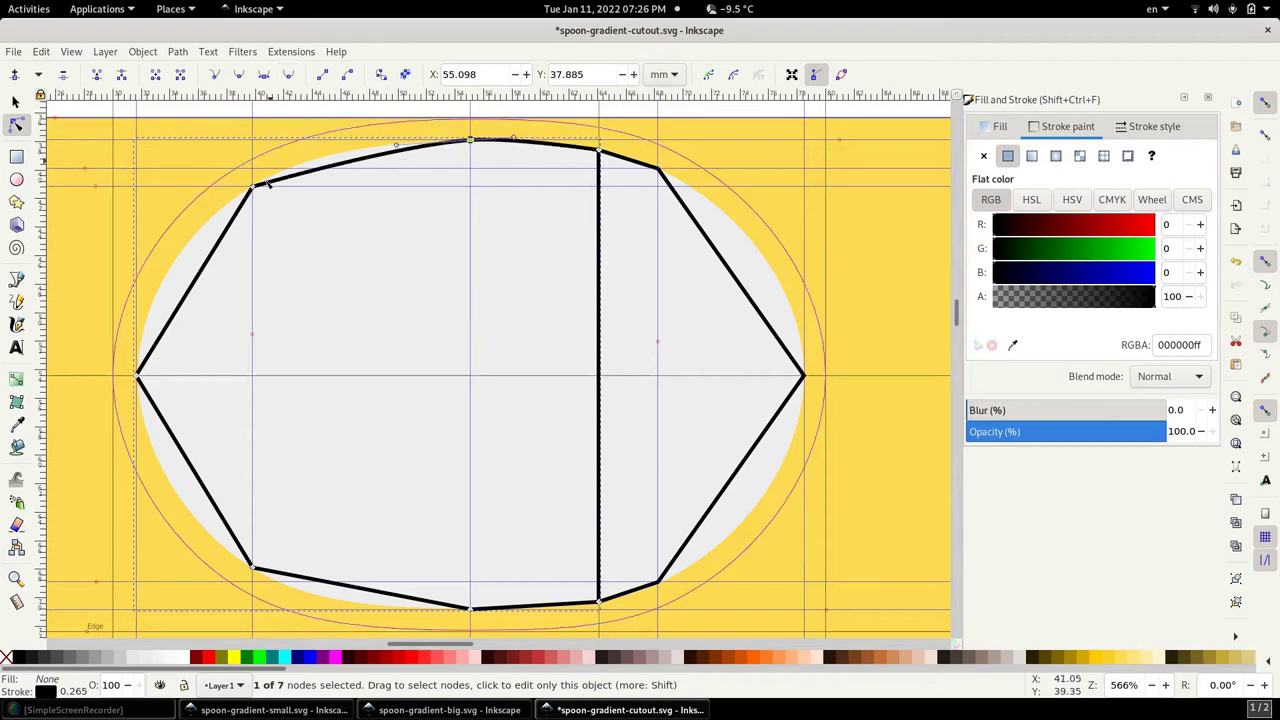
key(shift+Tab)
click(289, 75)
key(shift+Tab)
click(289, 75)
key(shift+Tab)
key(shift+a)
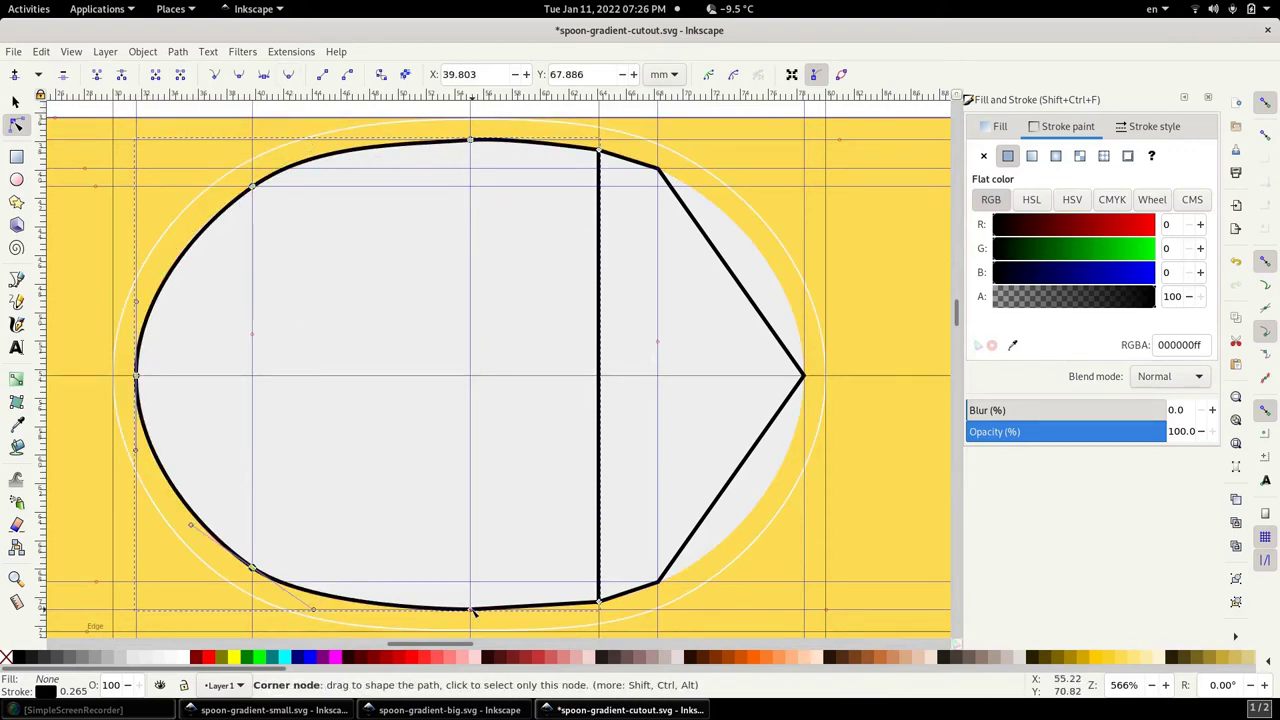
key(shift+Tab)
key(shift+a)
key(shift+Tab)
key(shift+Tab)
click(289, 75)
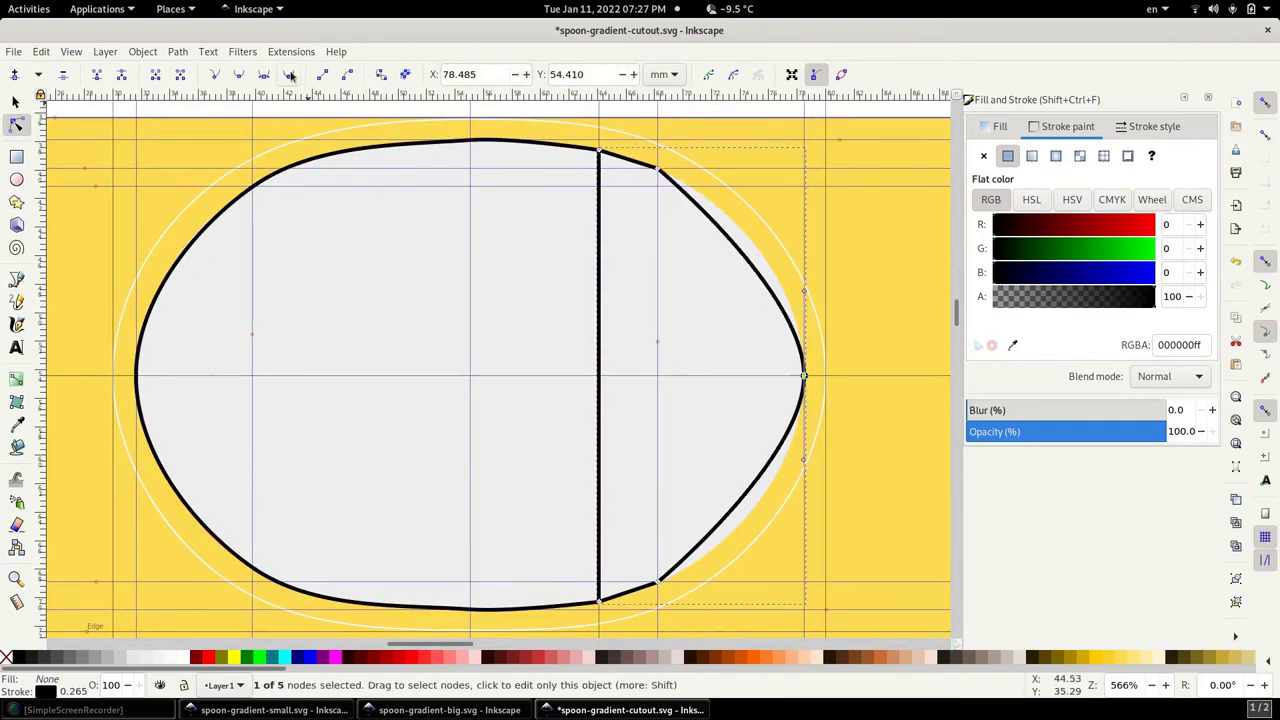
key(Tab)
key(shift+a)
- Auto-smooth the upper-right node and bend the upper- and lower-right curves to follow the bowl edge
click(658, 169)
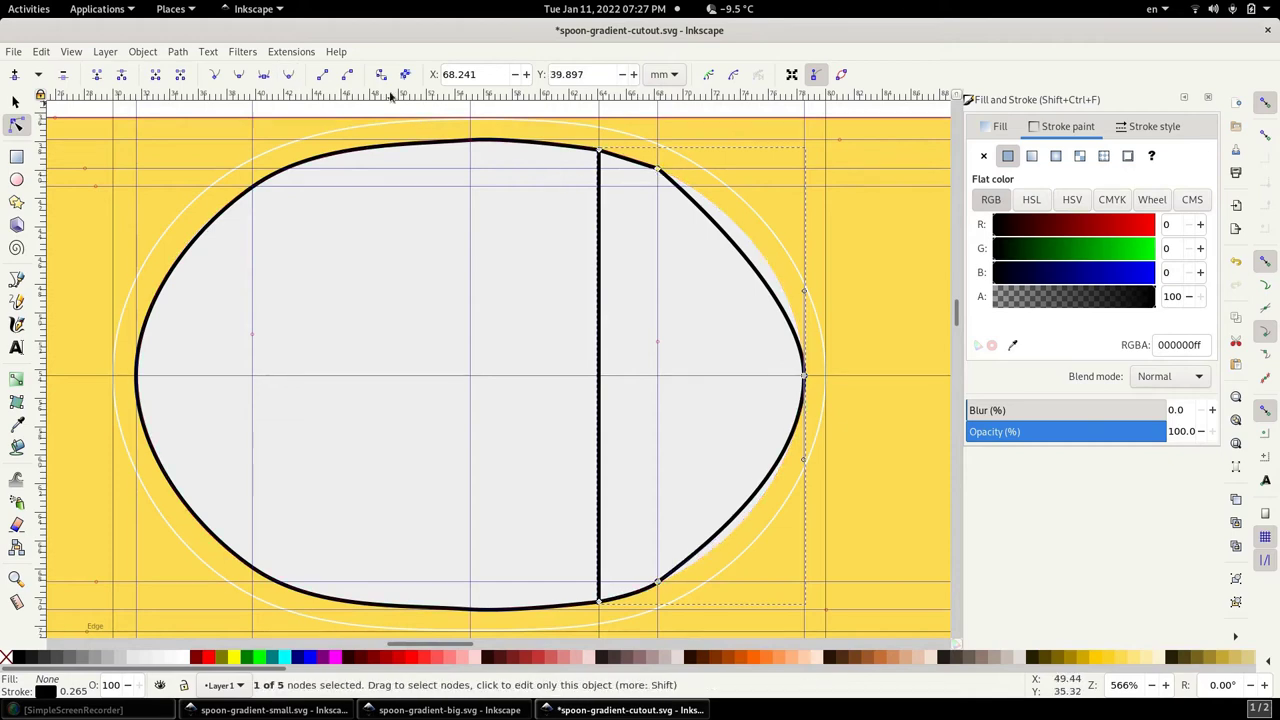
click(289, 75)
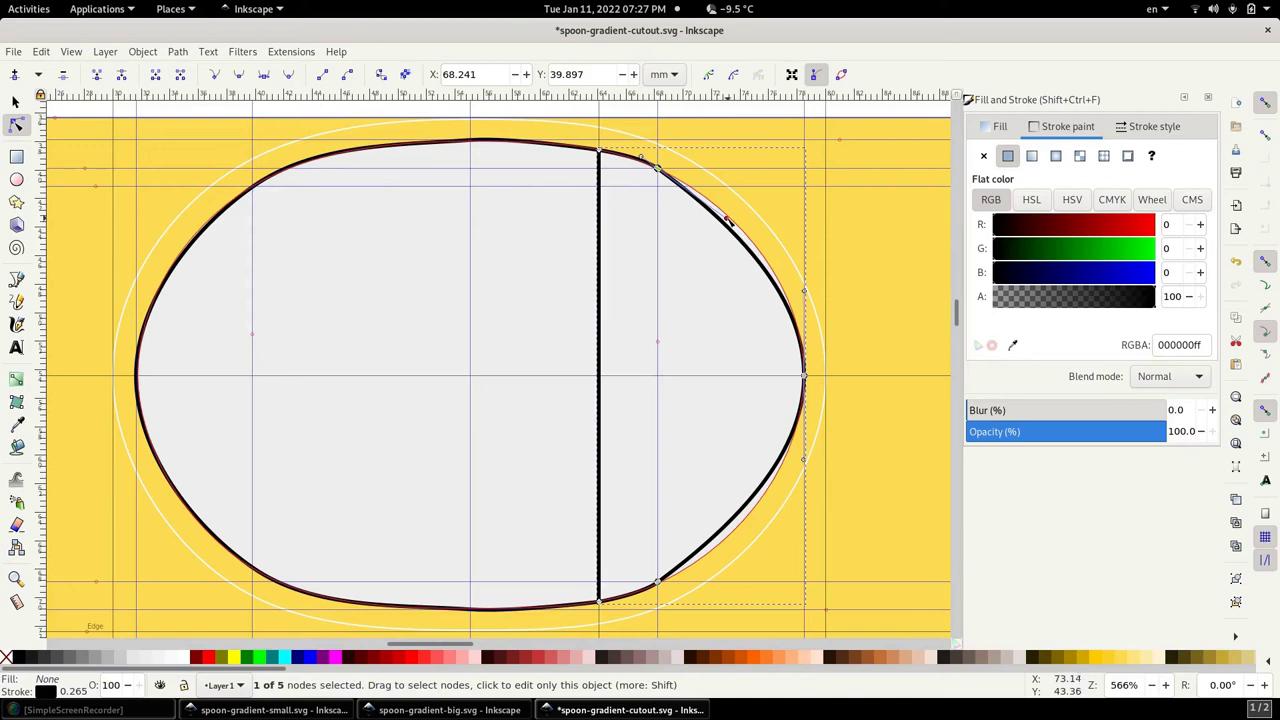
drag(728, 219, 731, 211)
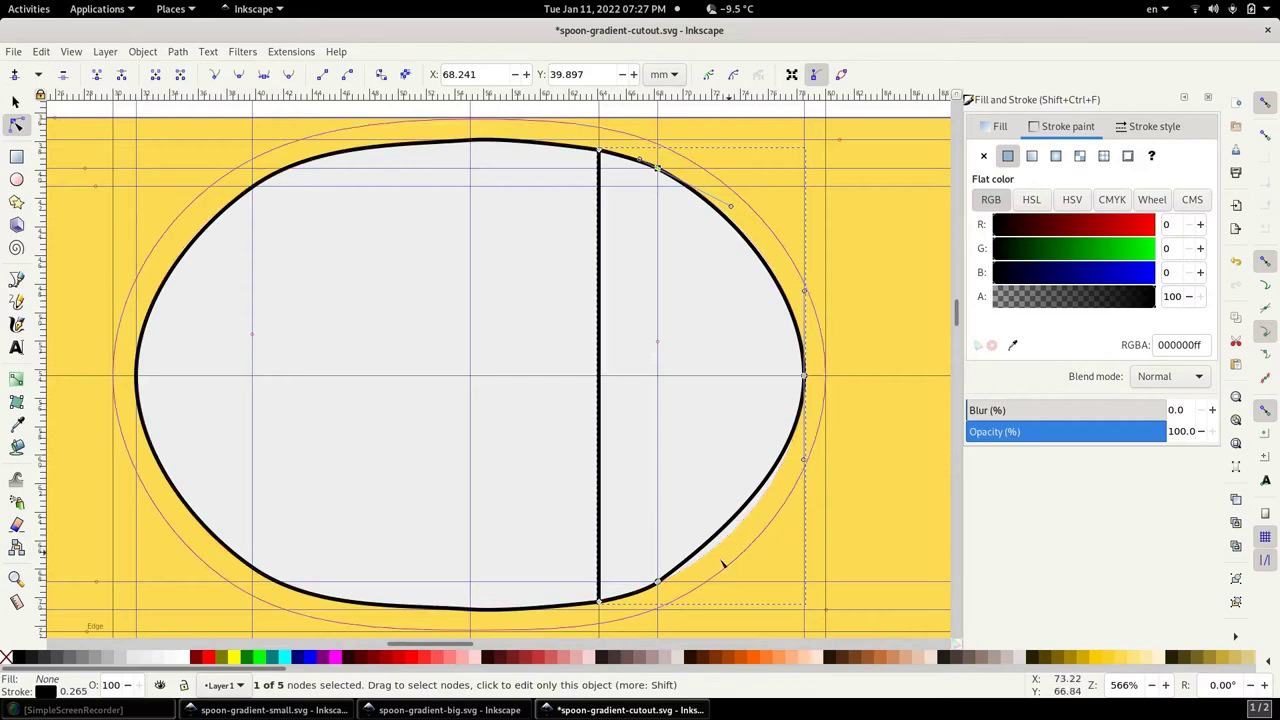
click(658, 582)
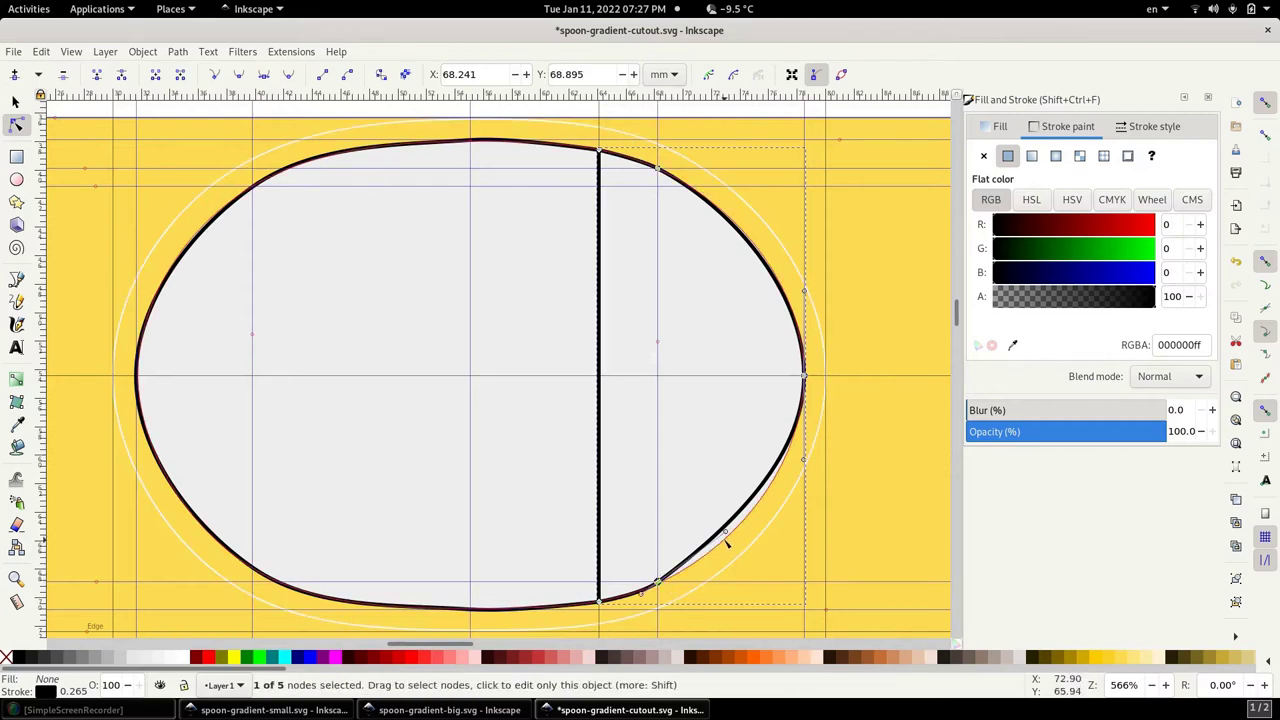
drag(729, 535, 733, 544)
- Delete the original grey oval
key(s)
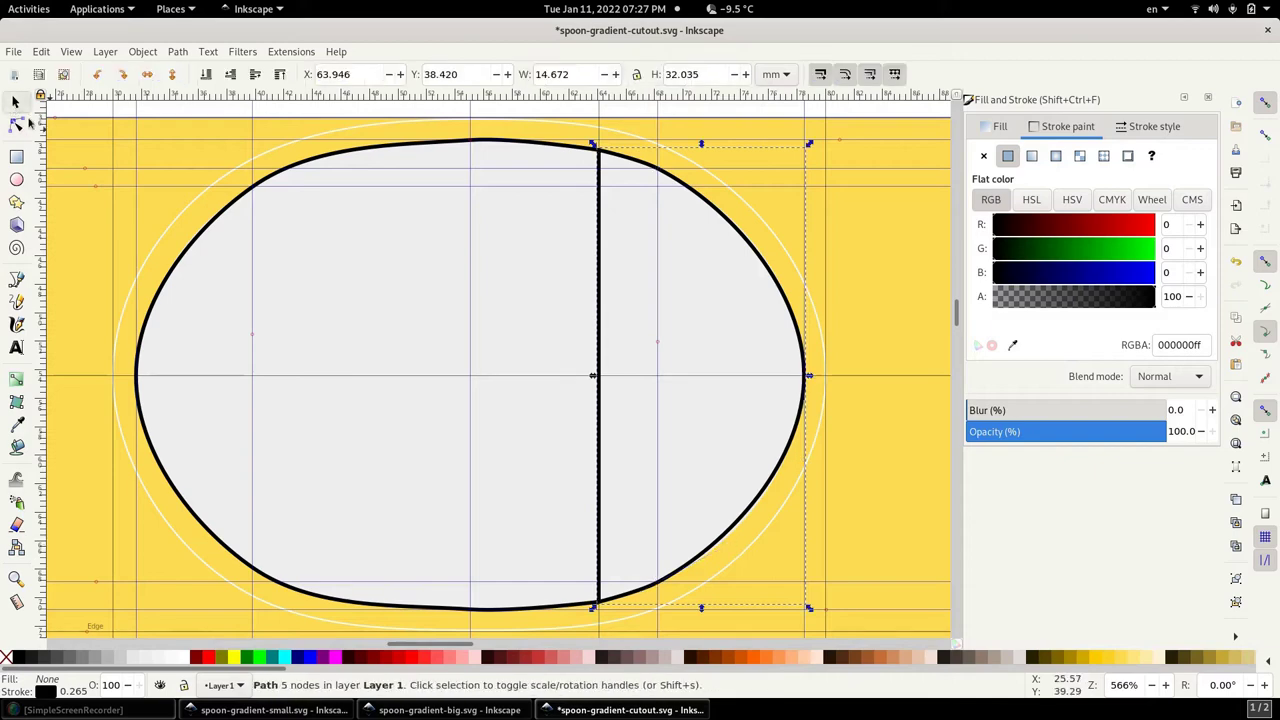
click(315, 299)
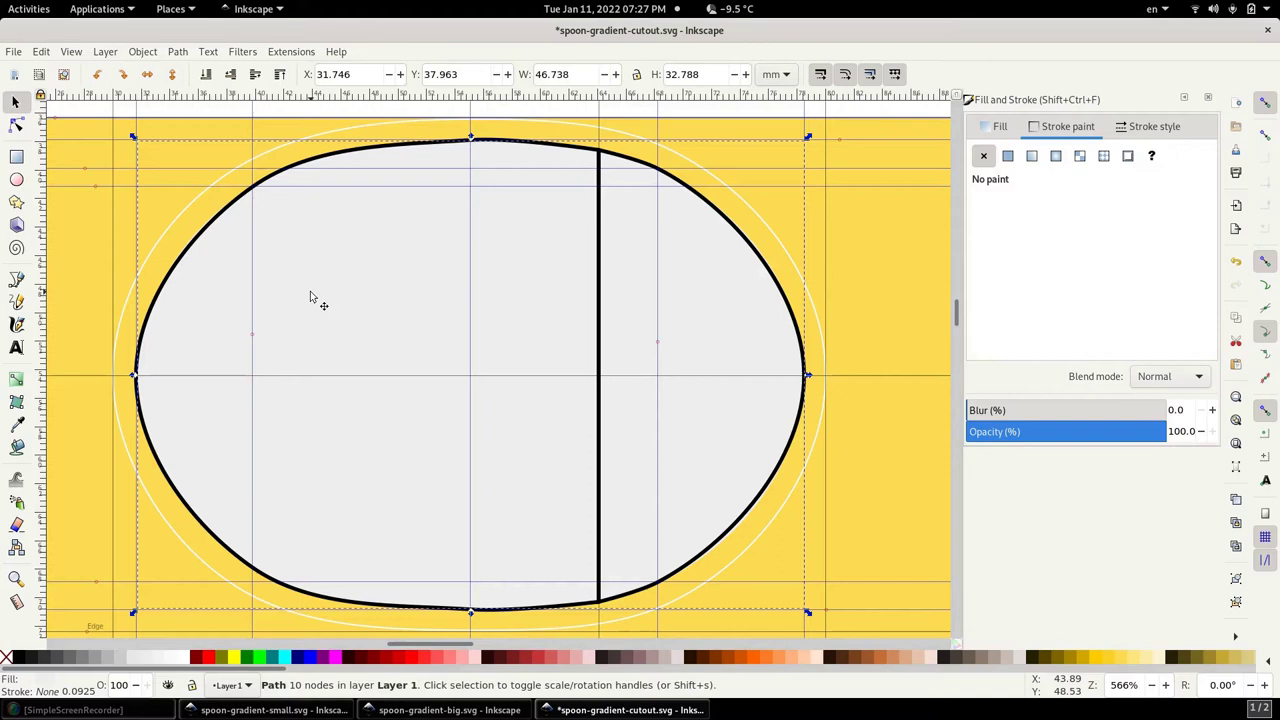
key(Delete)
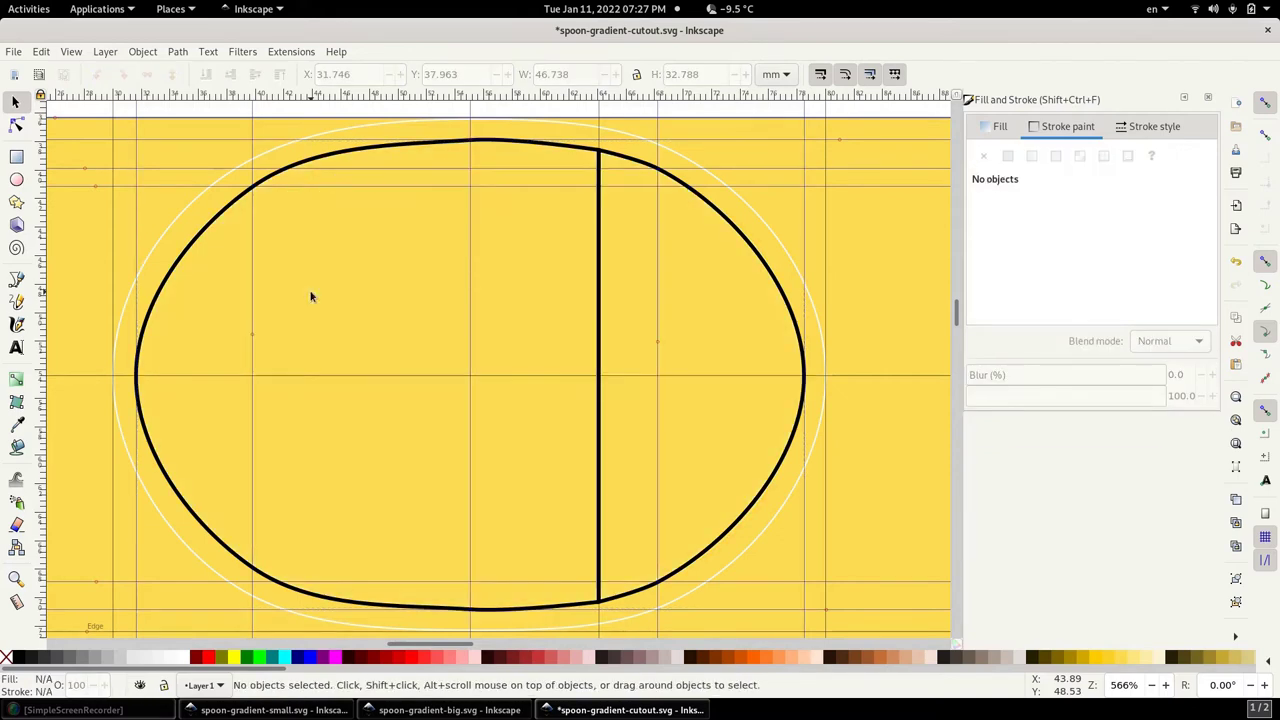
- Give the left bowl outline a light grey fill and no stroke
click(204, 236)
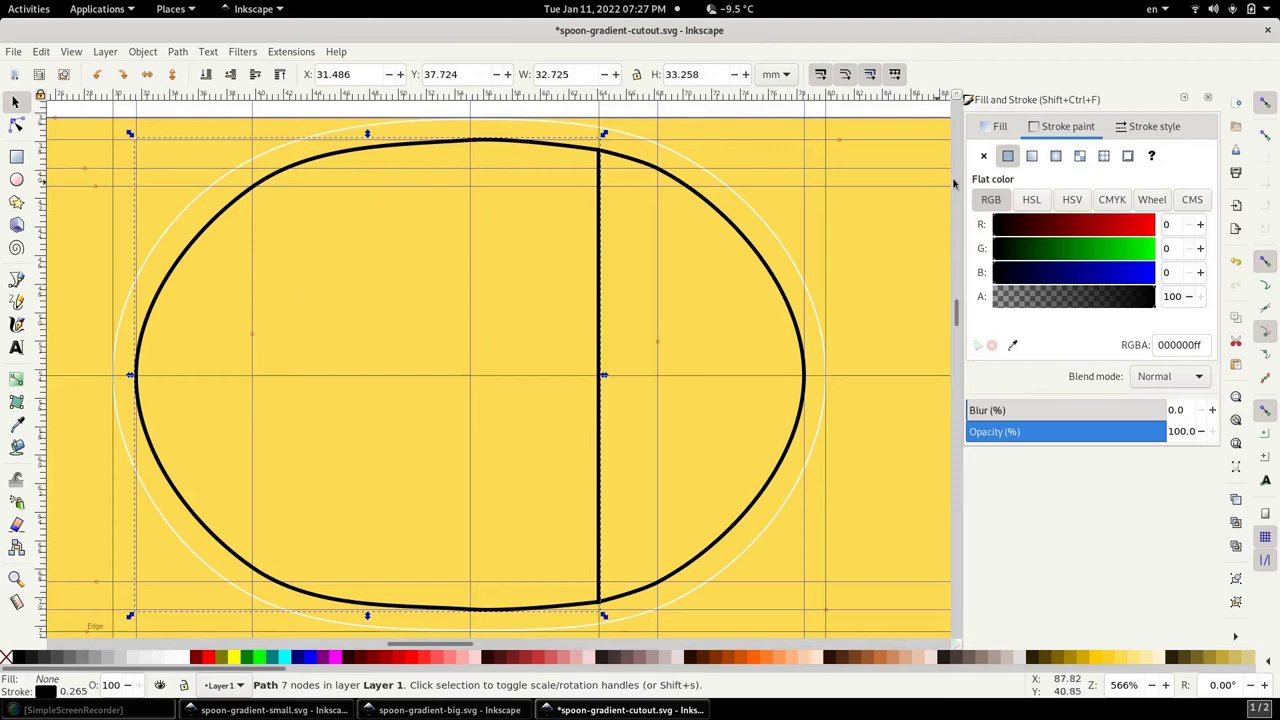
click(984, 157)
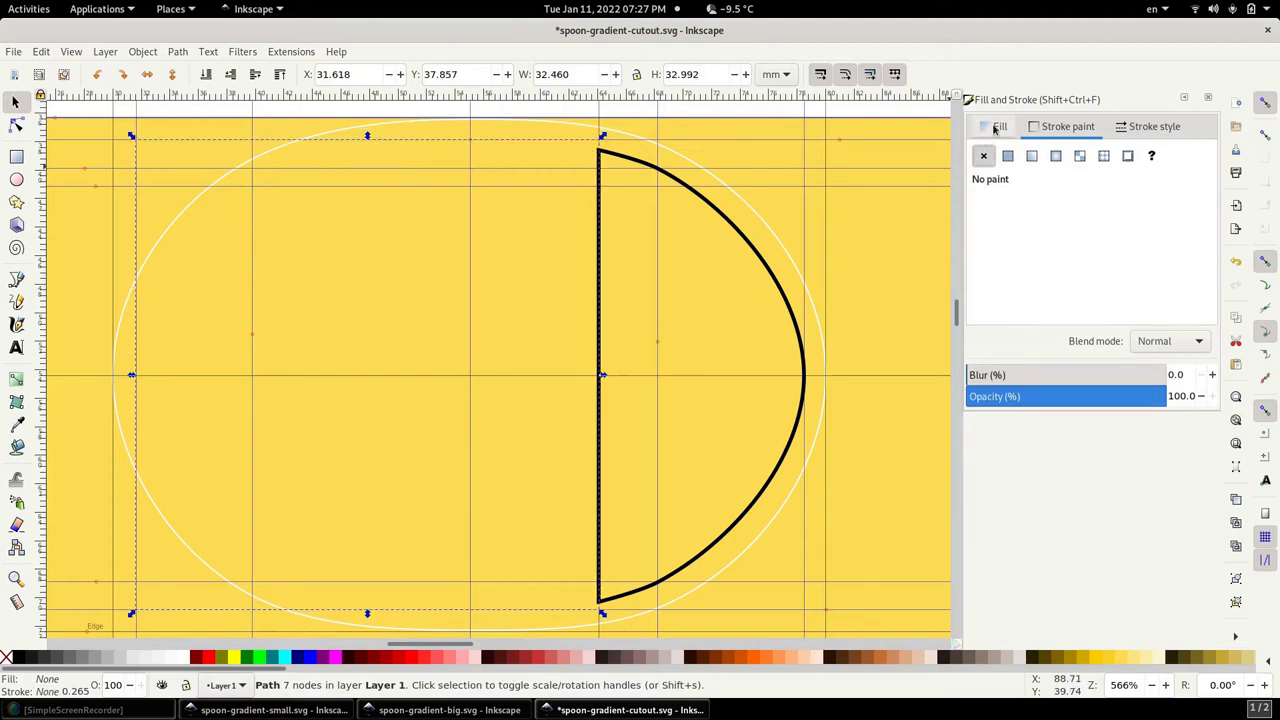
click(996, 129)
click(1007, 157)
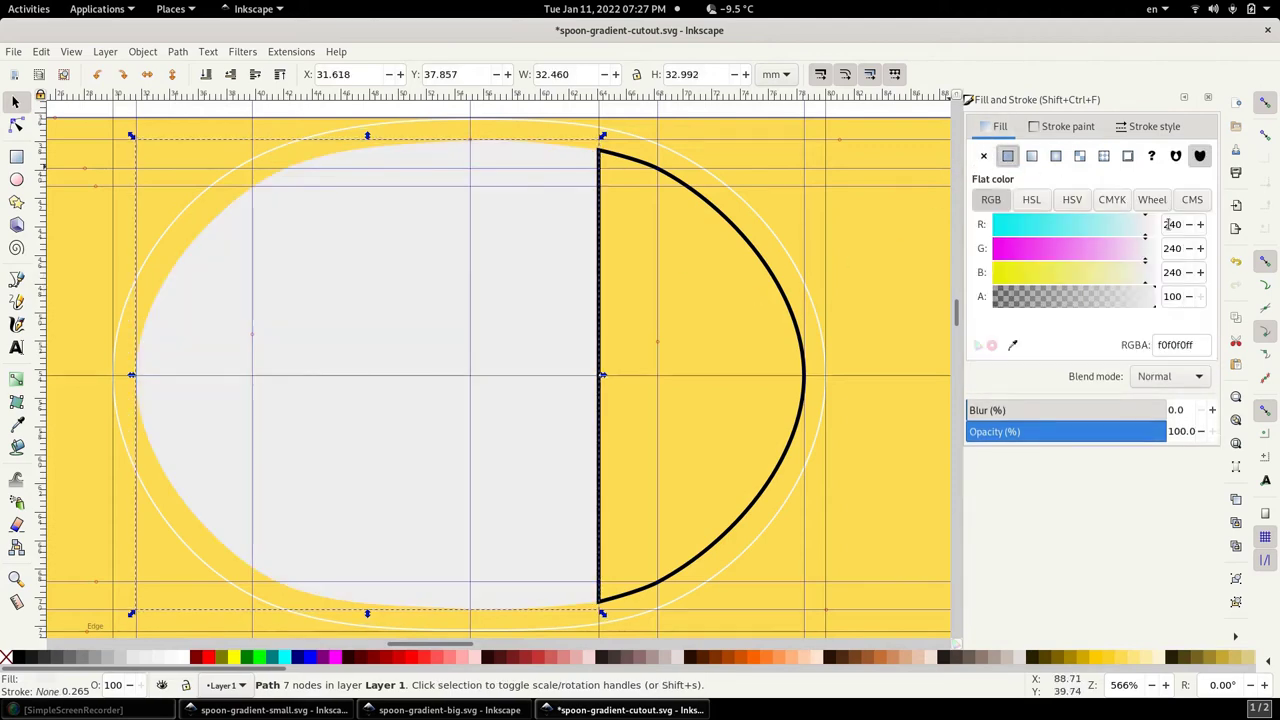
- Fill the right bowl half with light grey and remove its black outline
click(731, 222)
click(1007, 157)
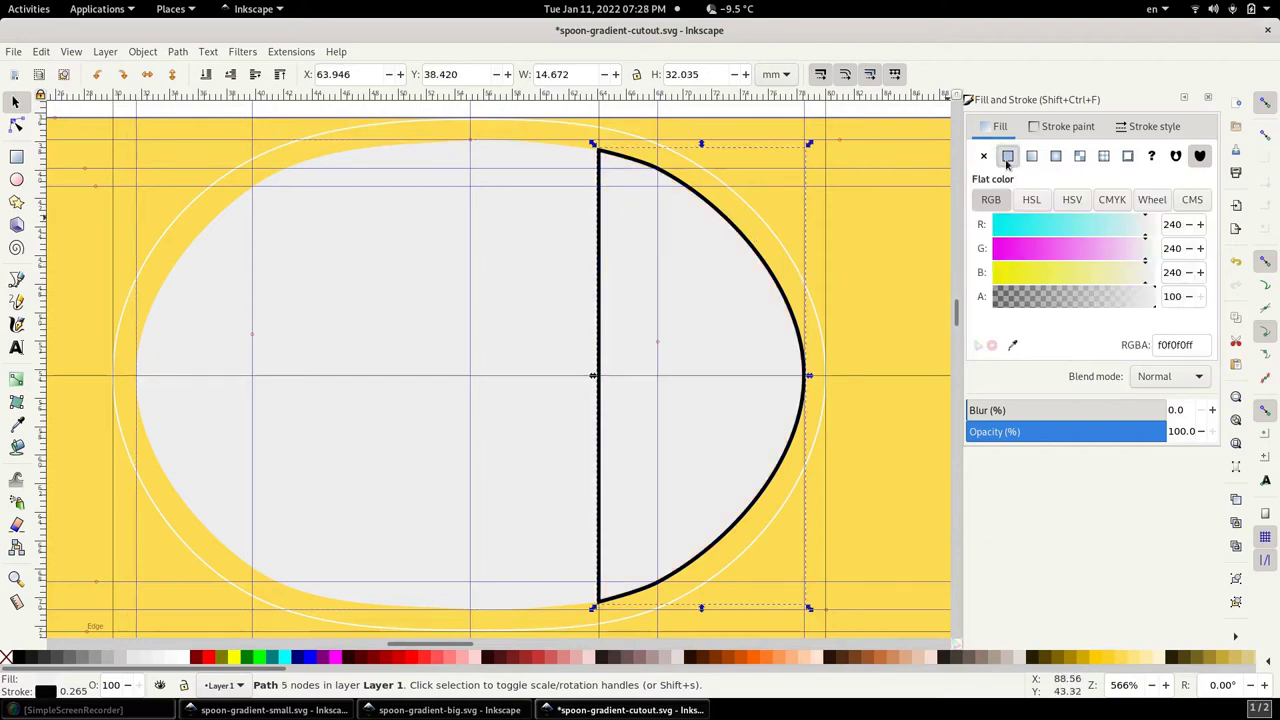
click(1066, 126)
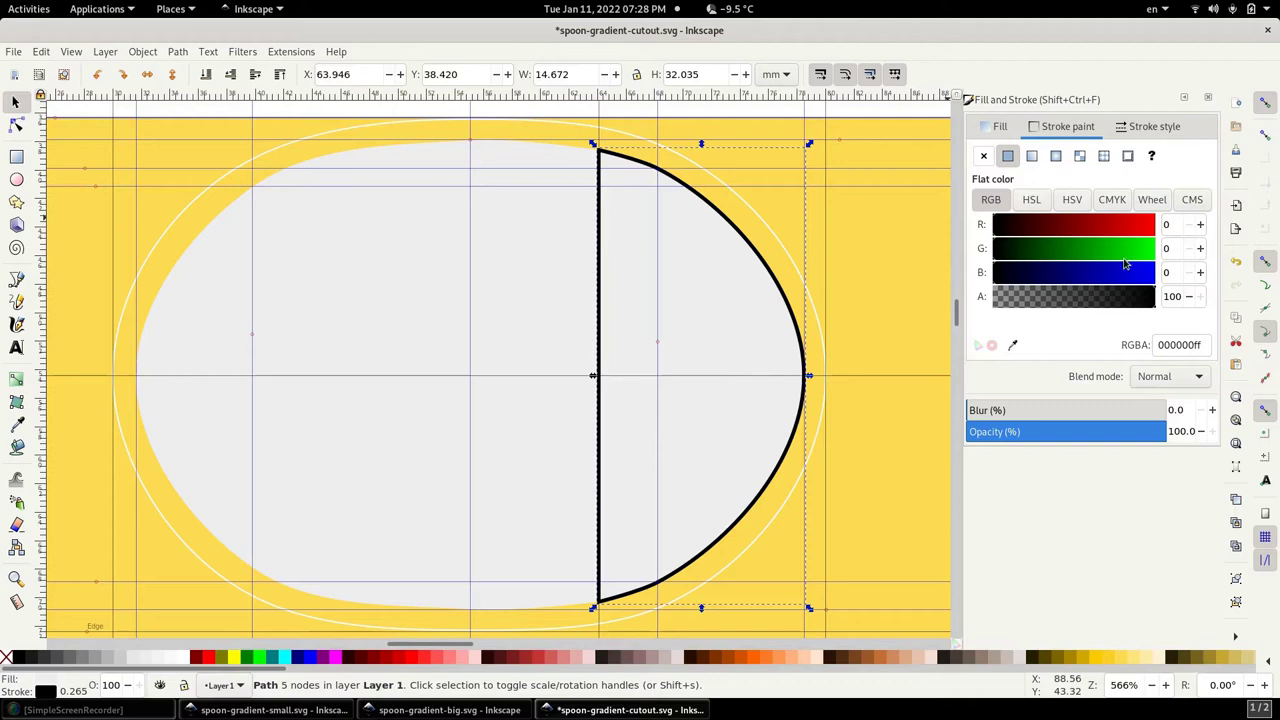
click(983, 156)
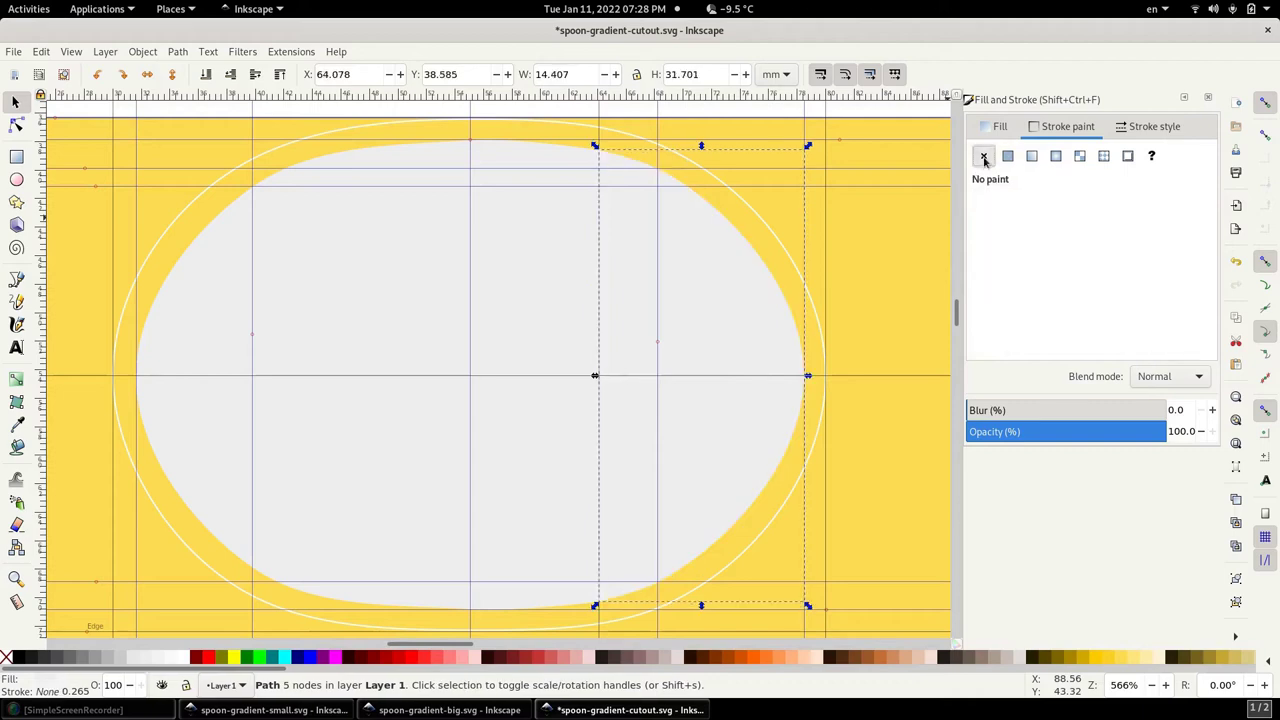
click(547, 265)
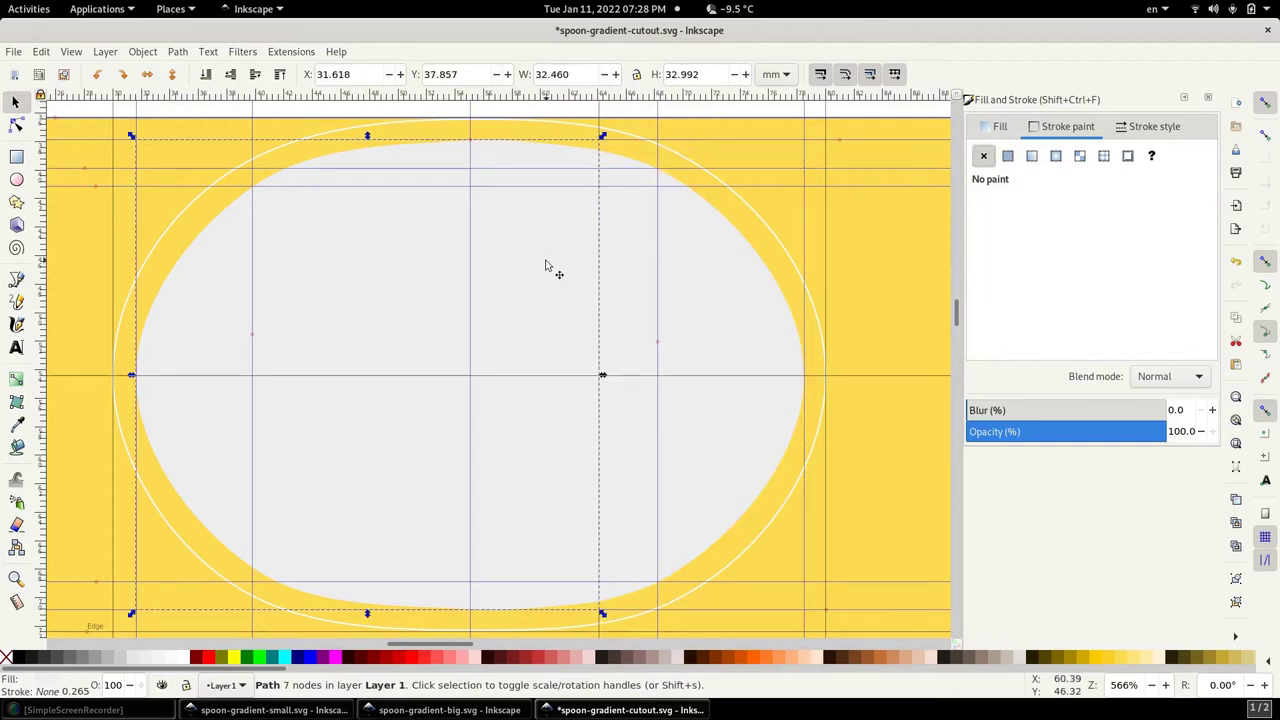
- Alternate selection between the two bowl halves to compare them, ending on the right half
click(661, 262)
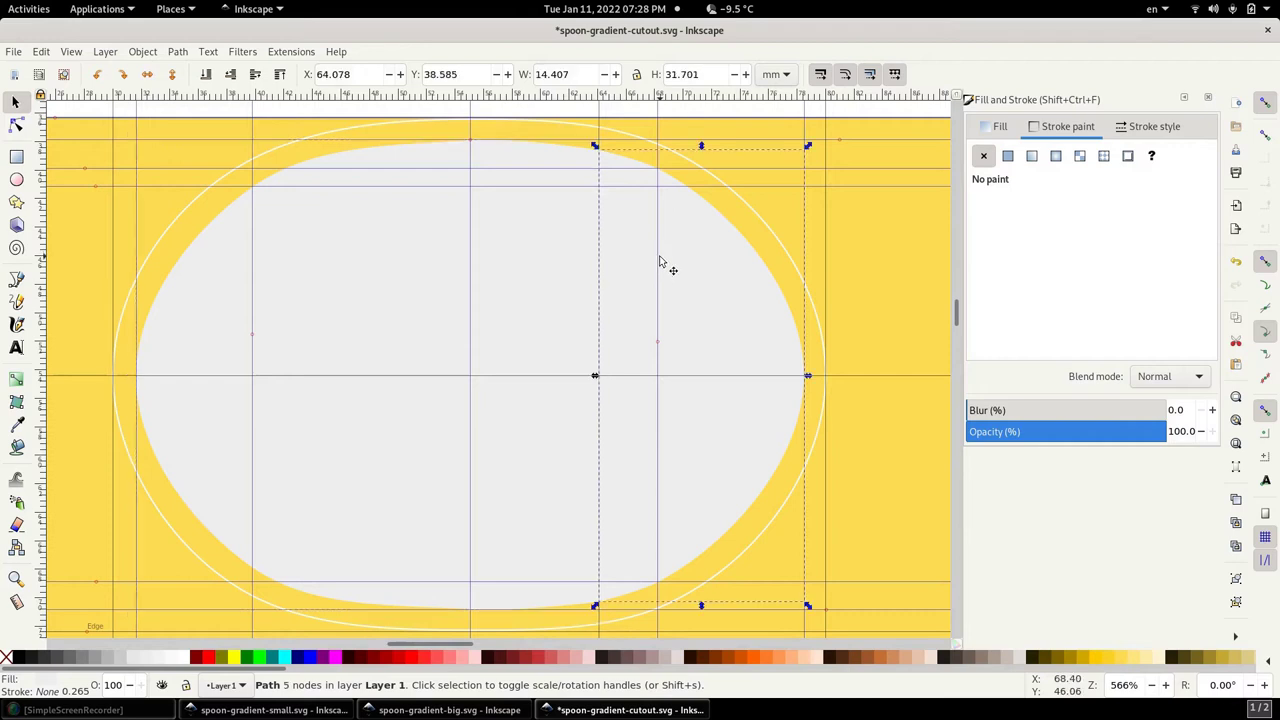
click(560, 277)
click(646, 286)
click(560, 279)
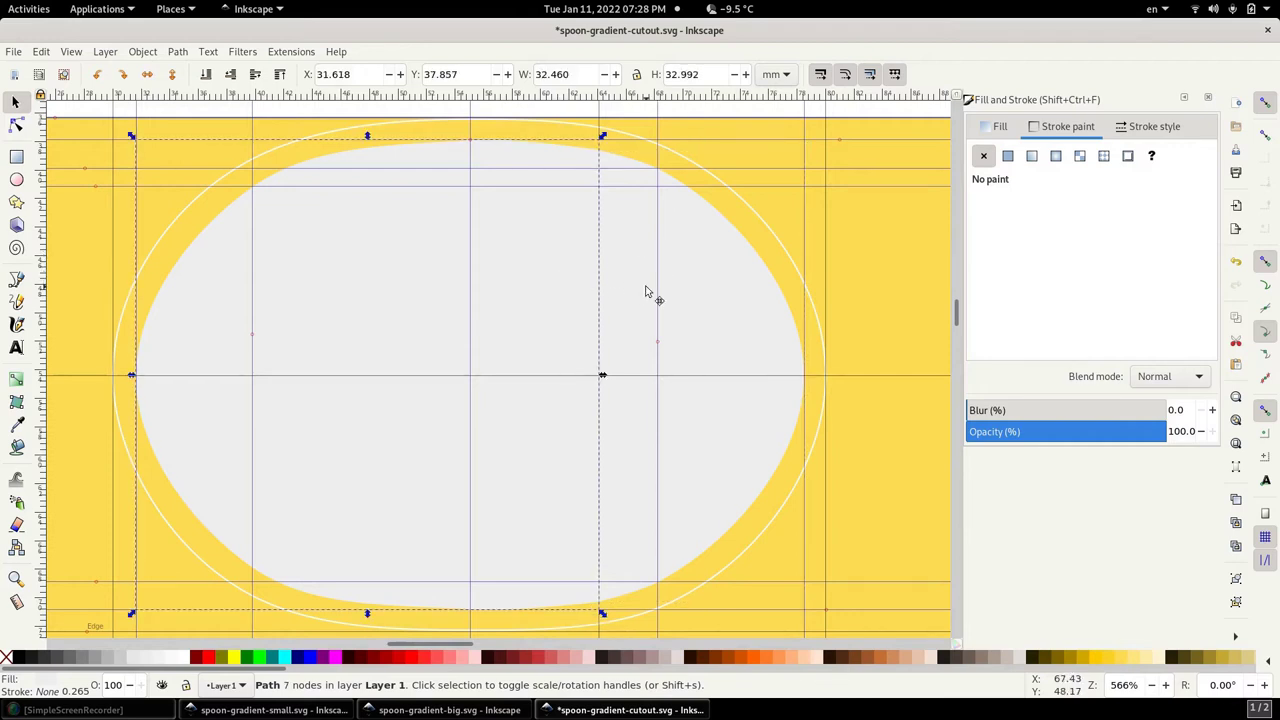
click(647, 291)
click(546, 289)
click(647, 291)
click(518, 282)
click(631, 288)
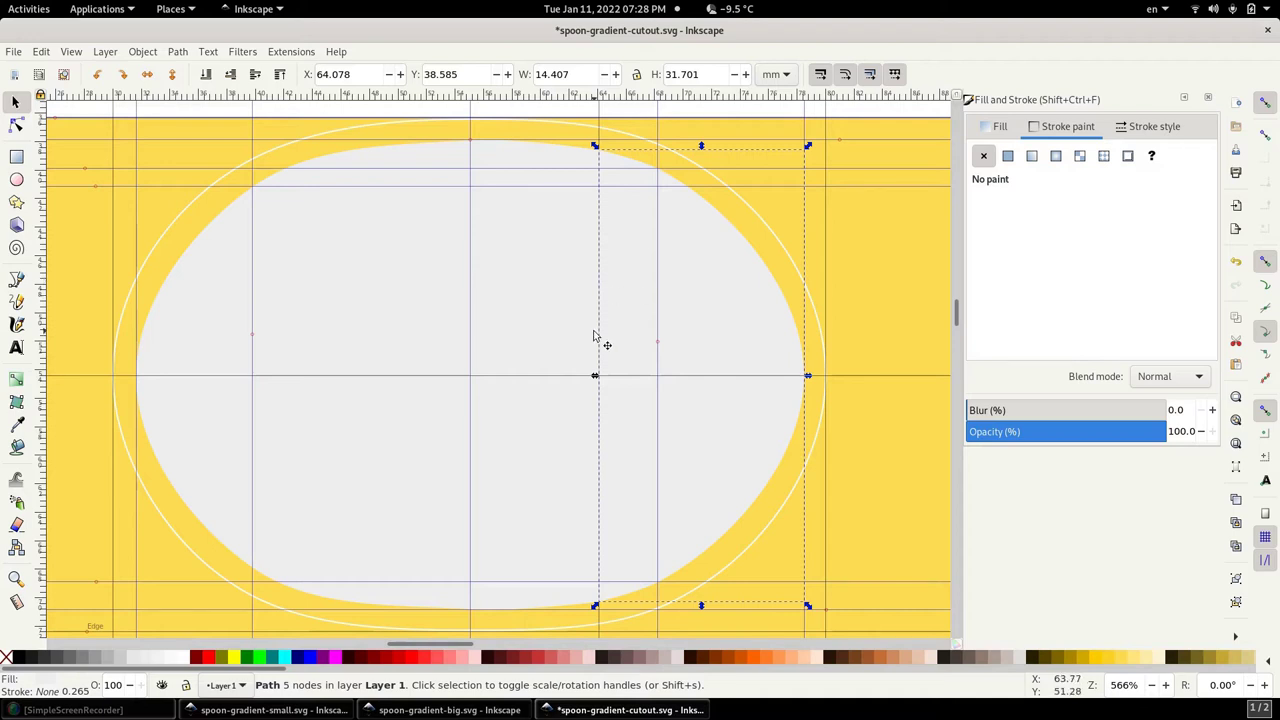
- Lay a gradient on the left half from the centre to its left edge, with the outer stop alpha set to 100
click(520, 343)
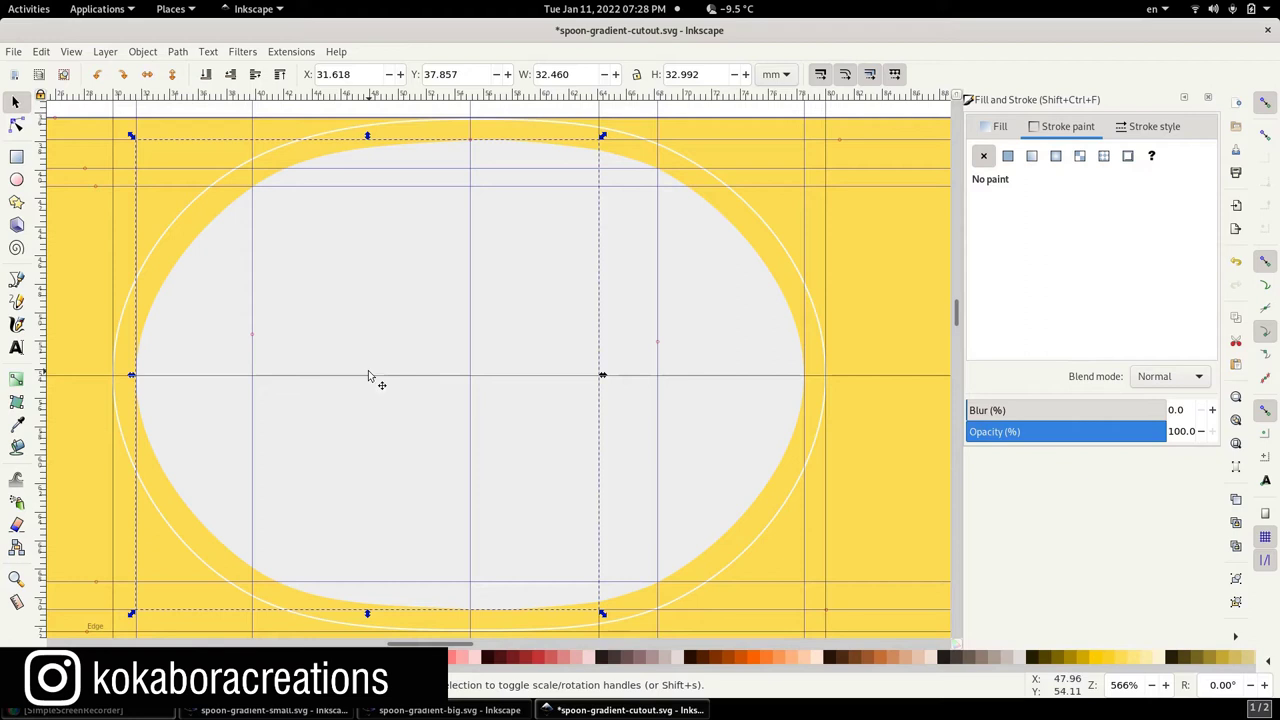
click(16, 378)
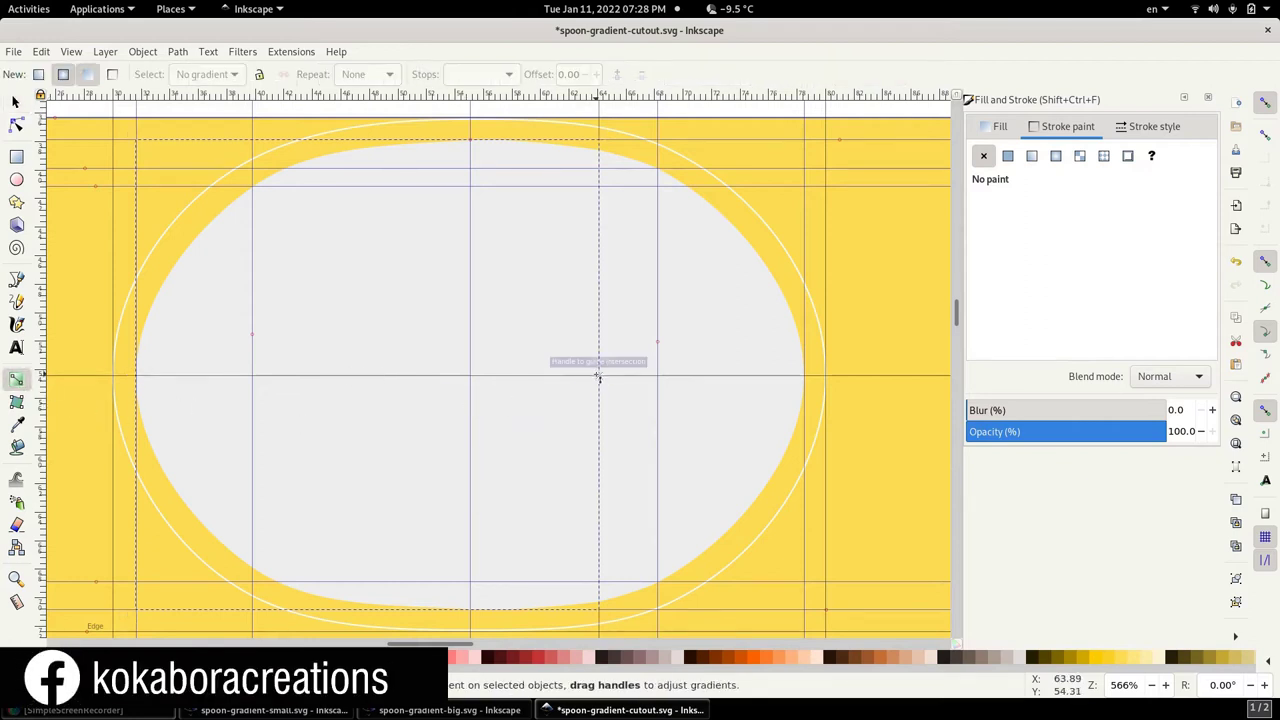
mouse_move(598, 376)
mouse_down()
mouse_move(337, 394)
mouse_move(140, 384)
mouse_up()
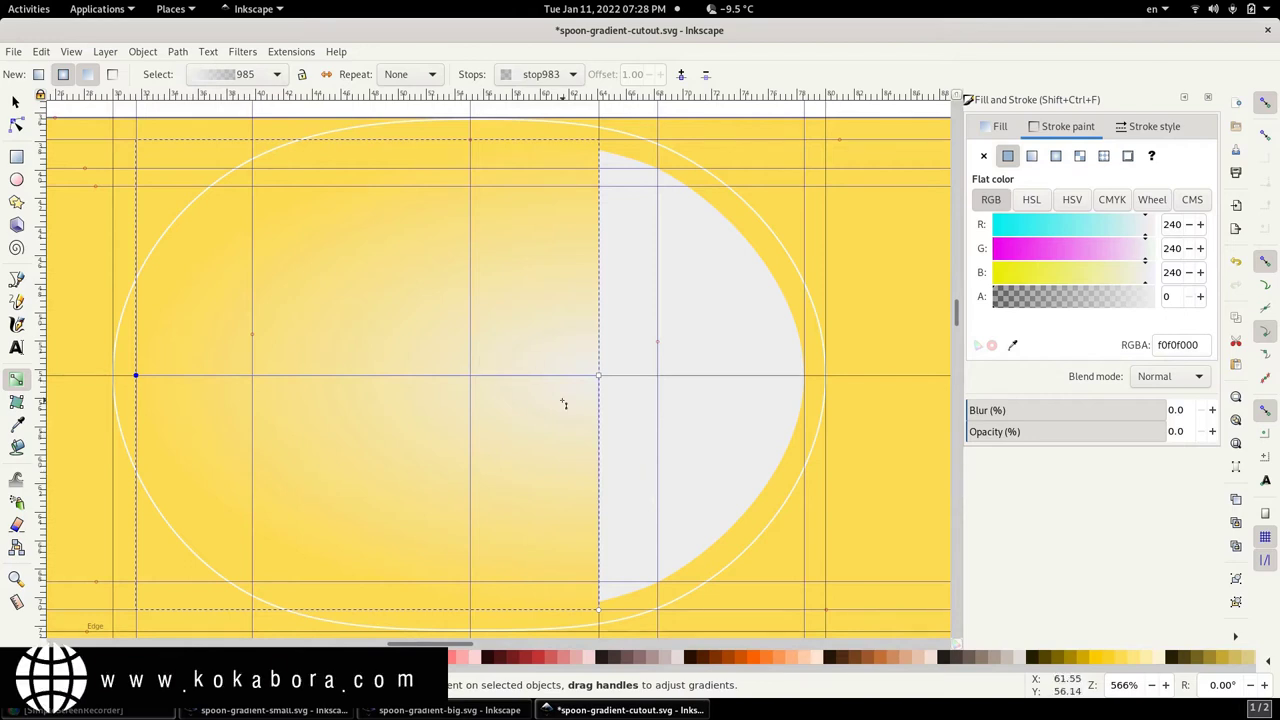
click(599, 377)
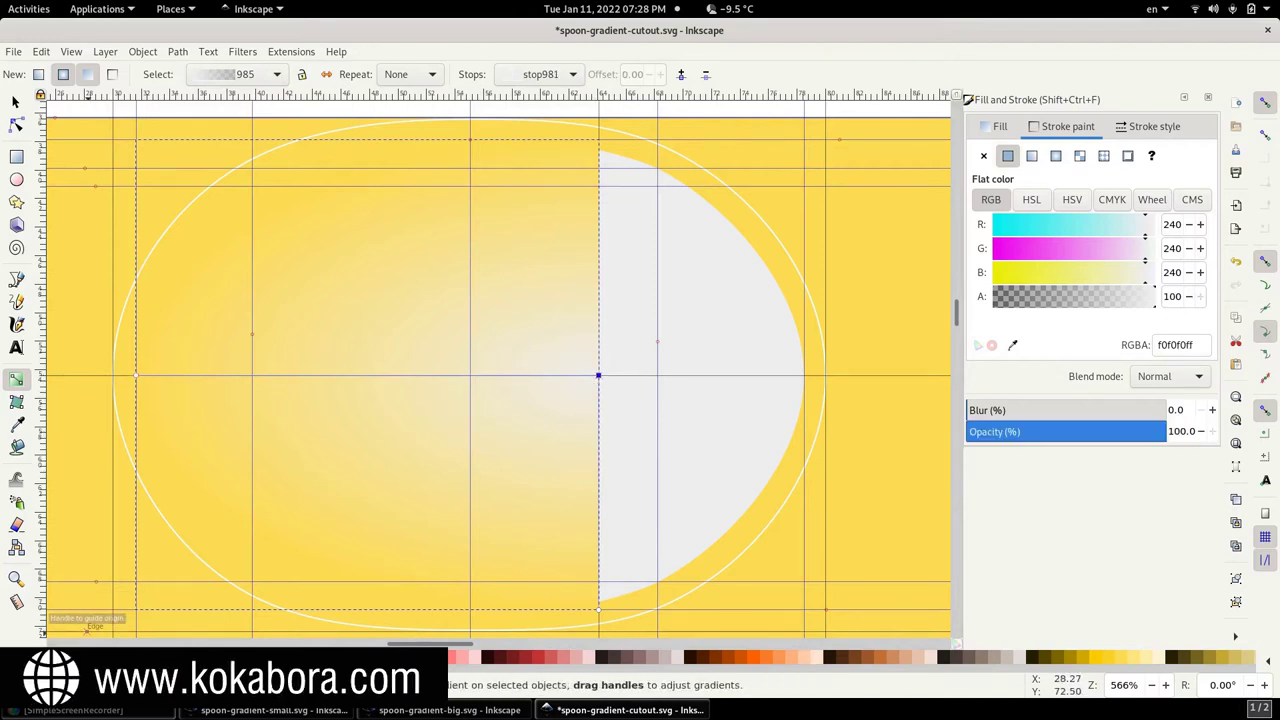
click(136, 376)
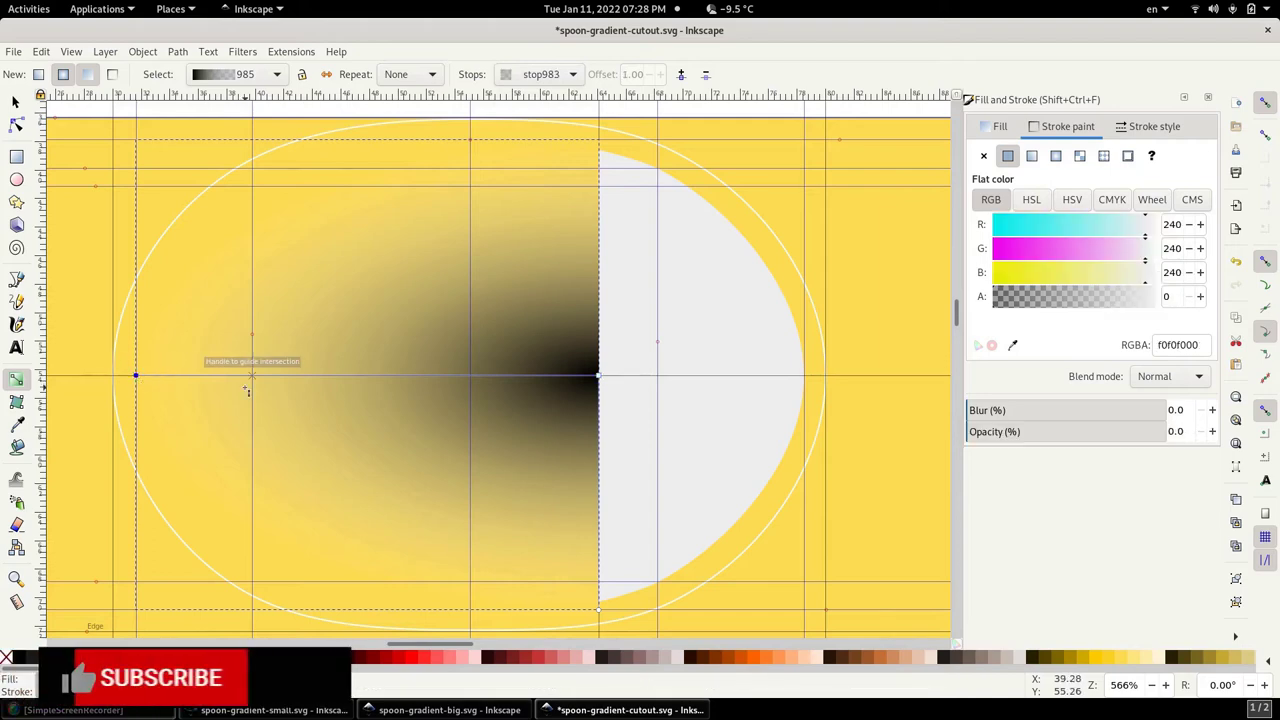
double_click(1171, 297)
text(100)
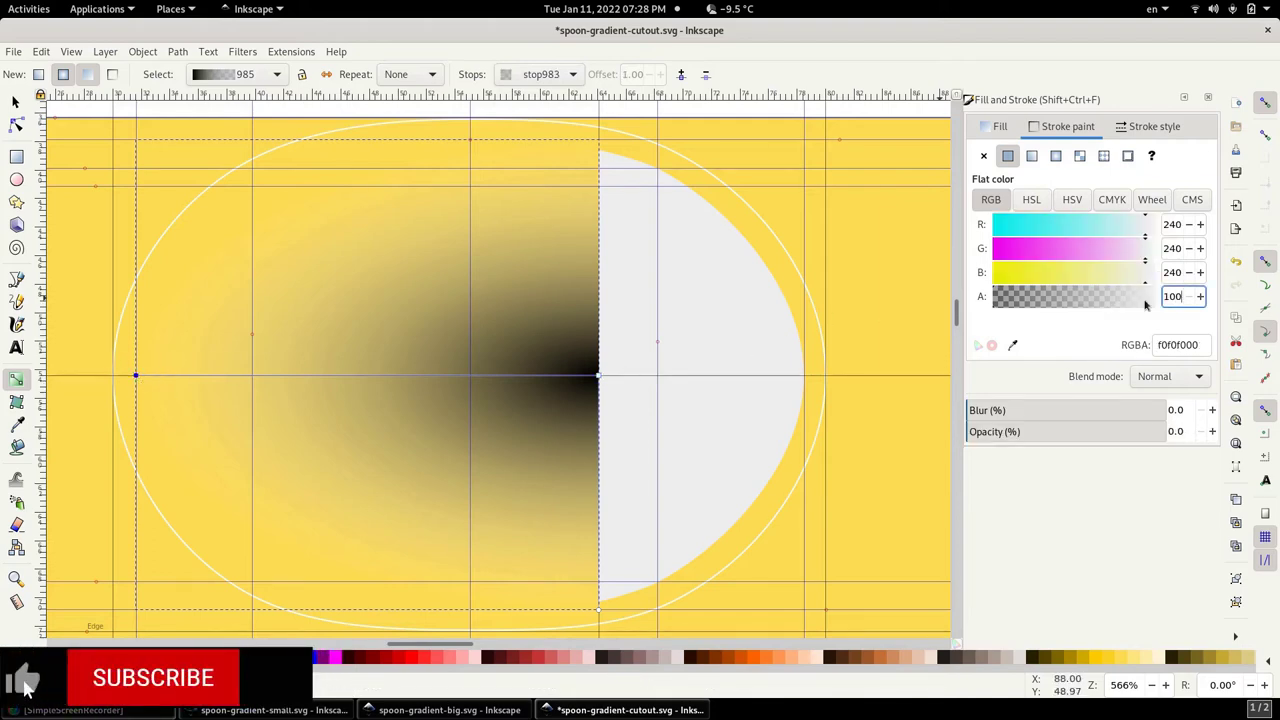
key(Return)
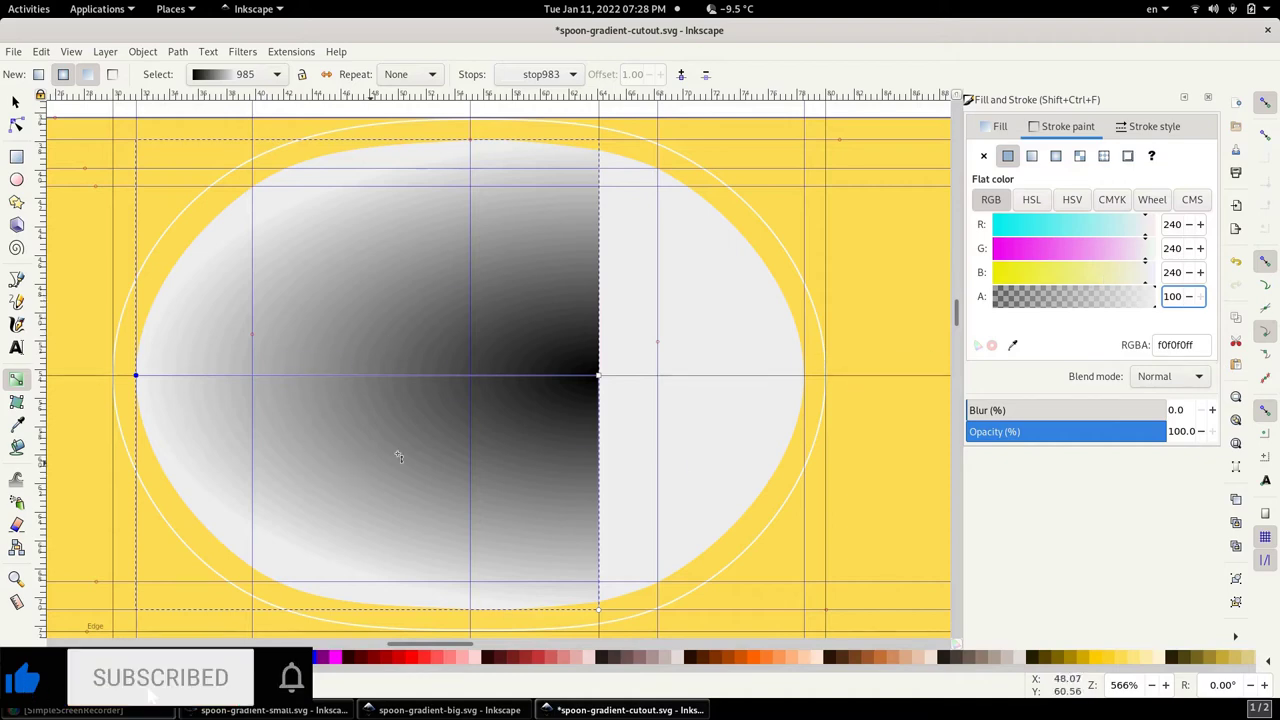
- Select the right bowl half for gradient editing
key(s)
click(720, 345)
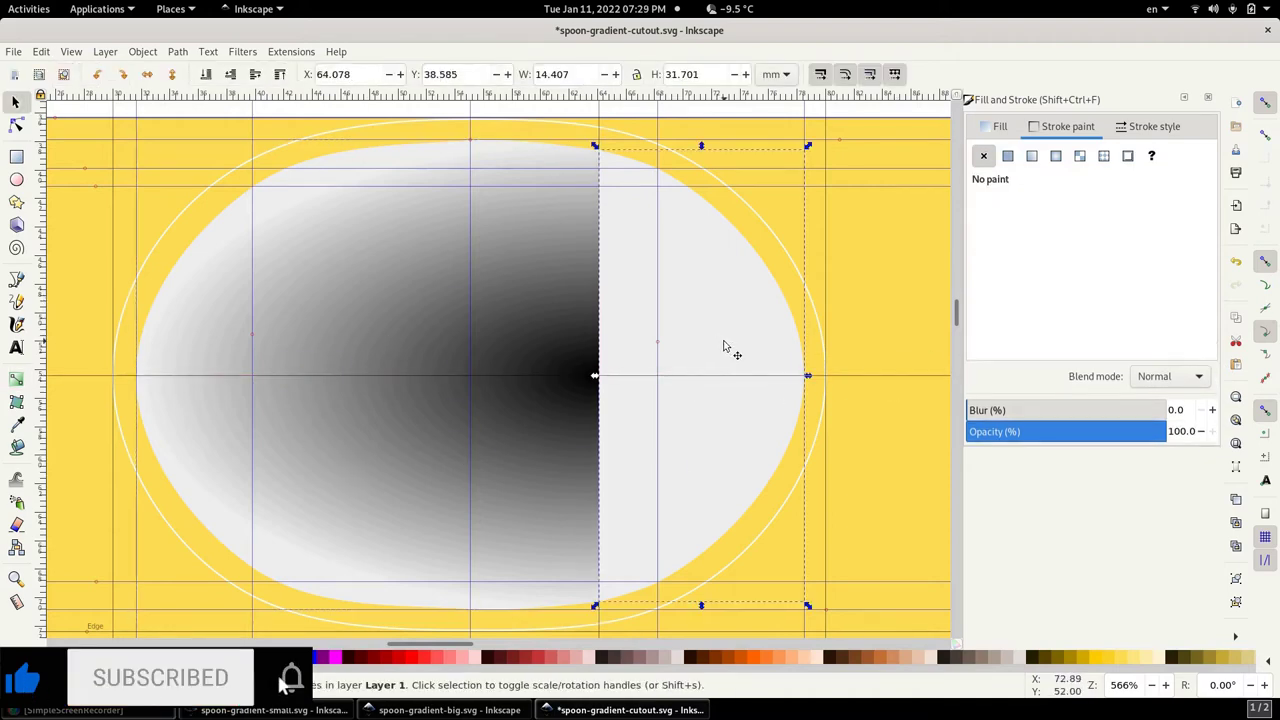
click(16, 379)
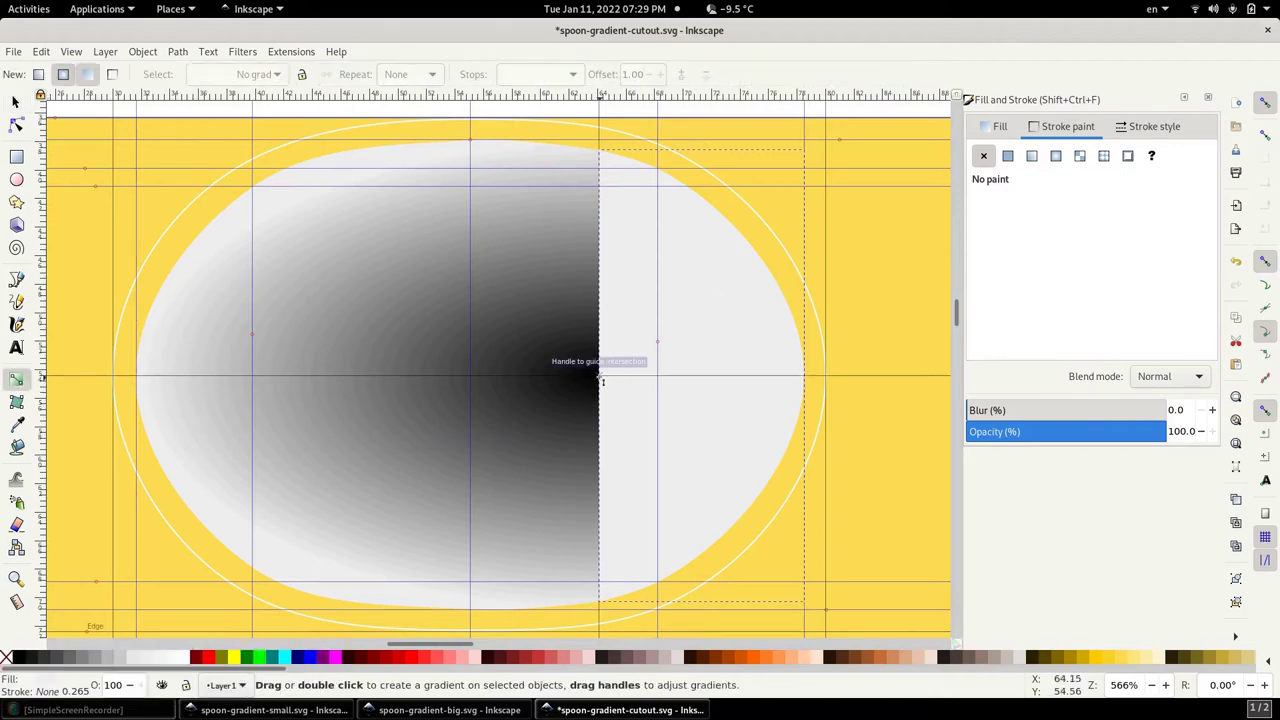
- Lay a gradient on the right half from the centre rightward, with a black centre stop and opaque outer stop
drag(600, 377, 803, 377)
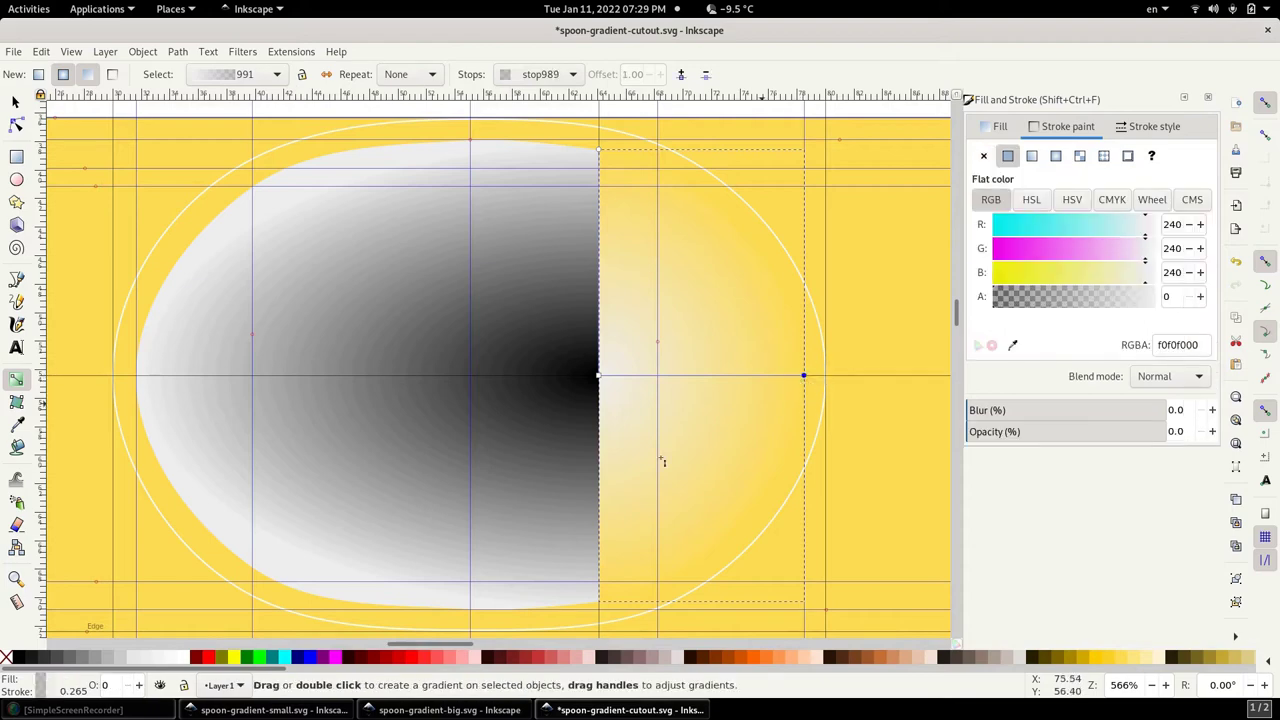
click(597, 376)
click(15, 660)
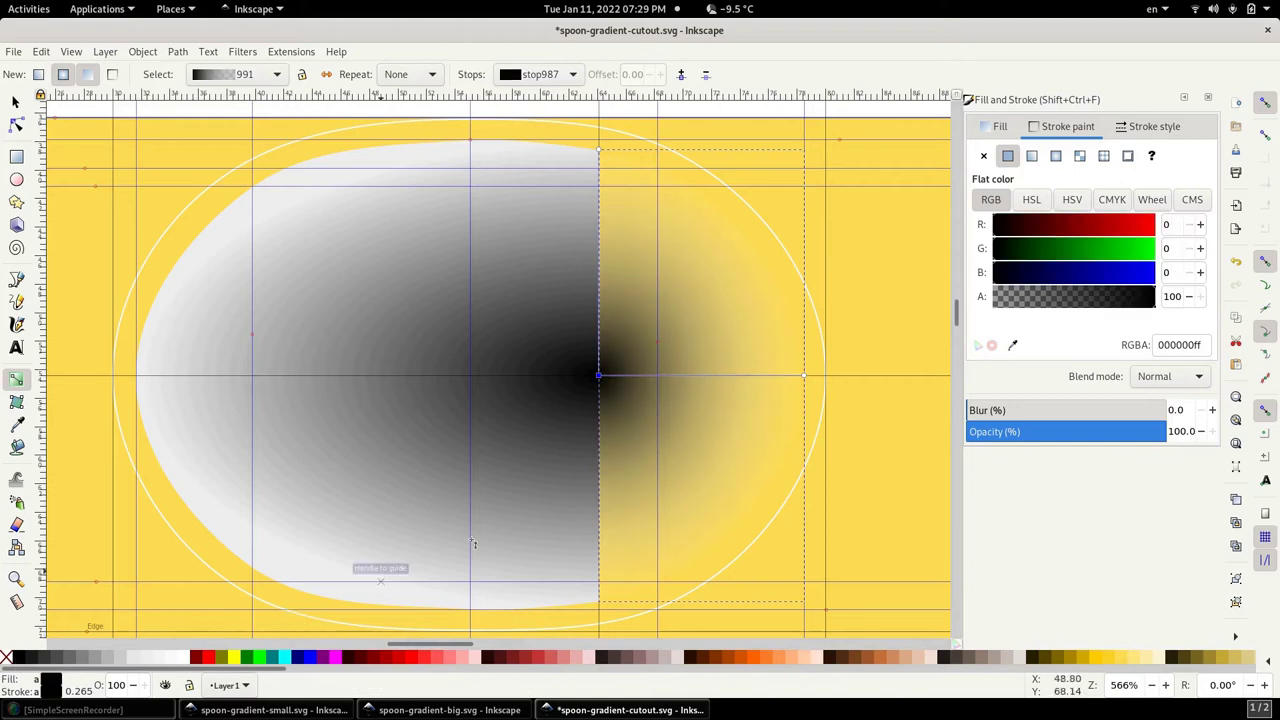
click(804, 377)
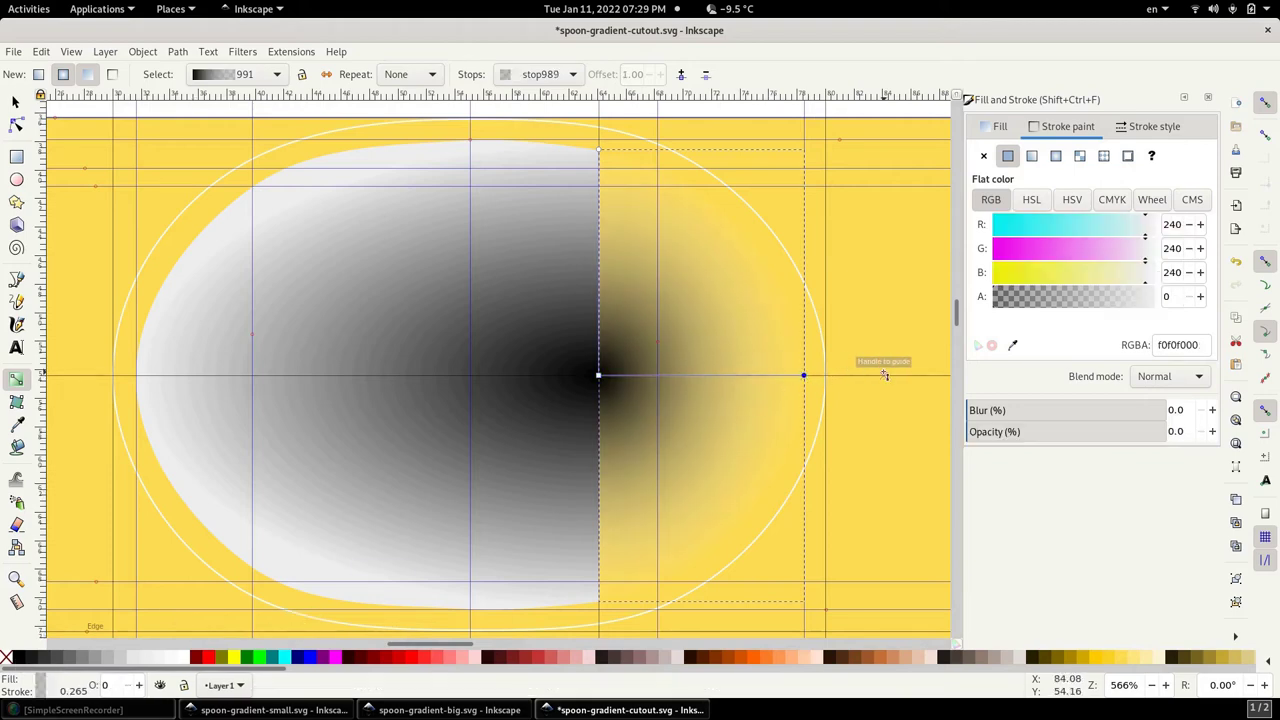
double_click(1165, 298)
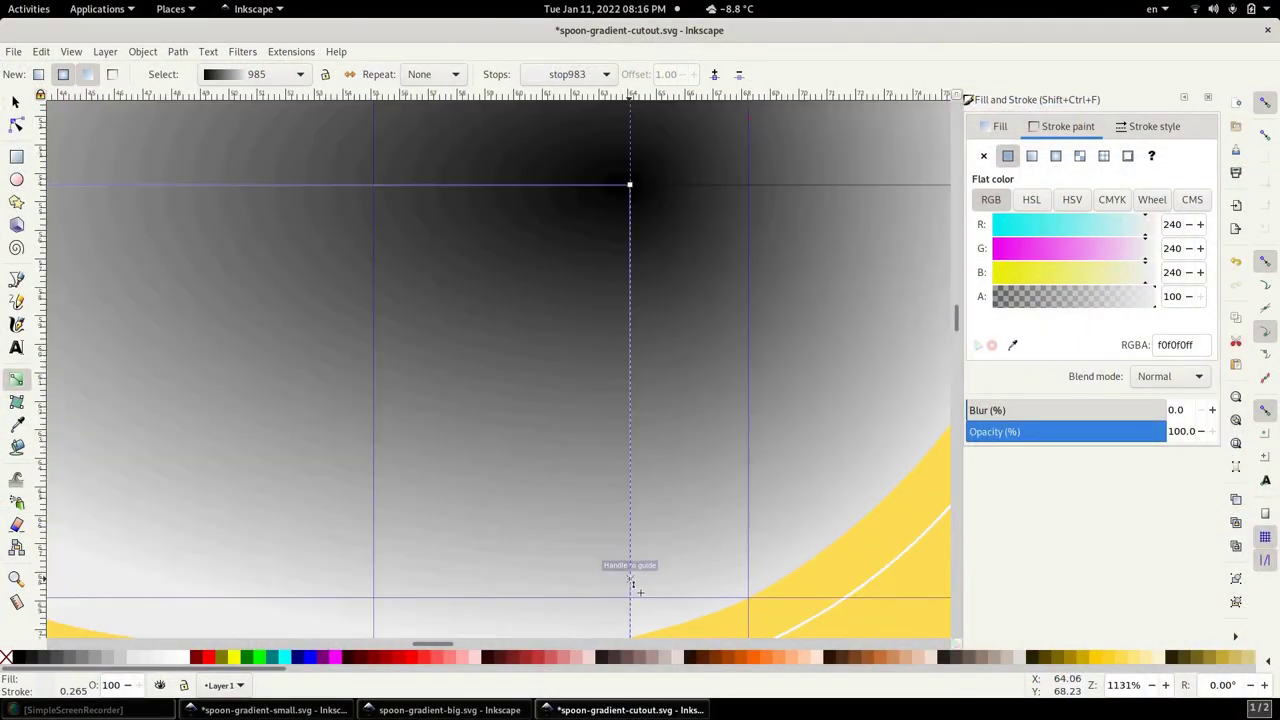
scroll(630, 591, up, 1)
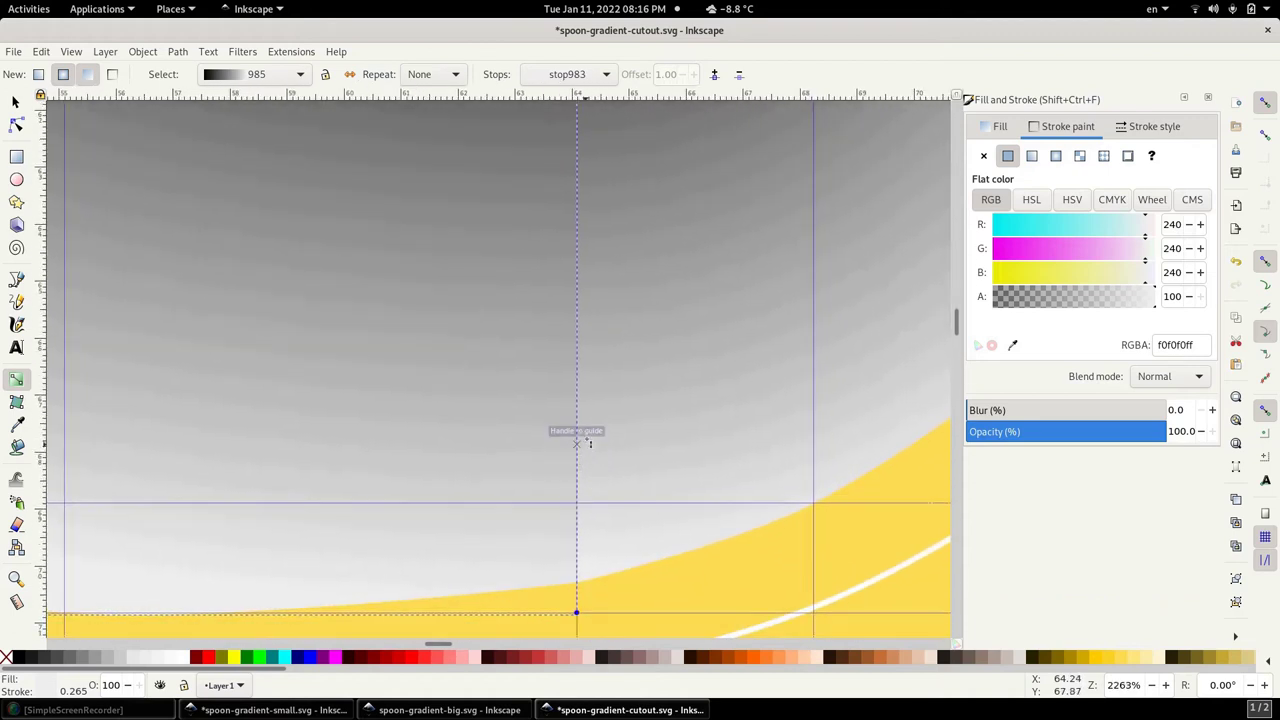
scroll(590, 358, up, 3)
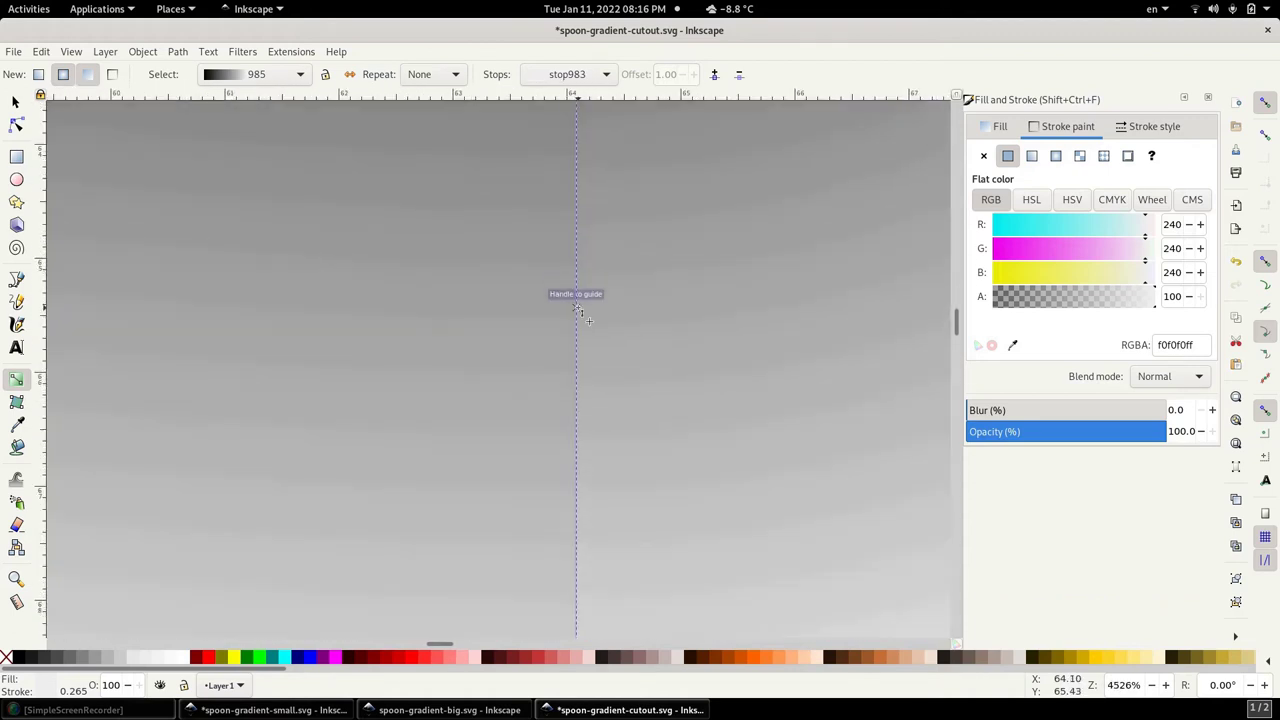
scroll(576, 310, up, 1)
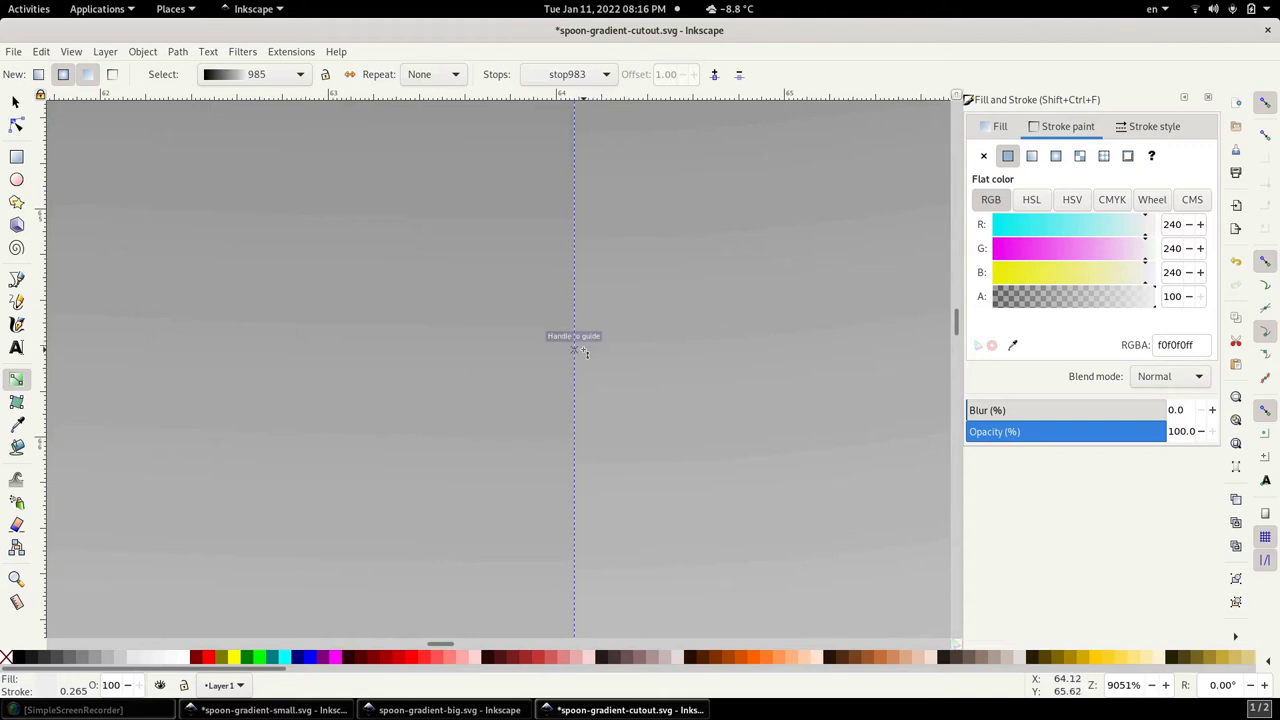
scroll(586, 348, down, 2)
scroll(584, 351, down, 4)
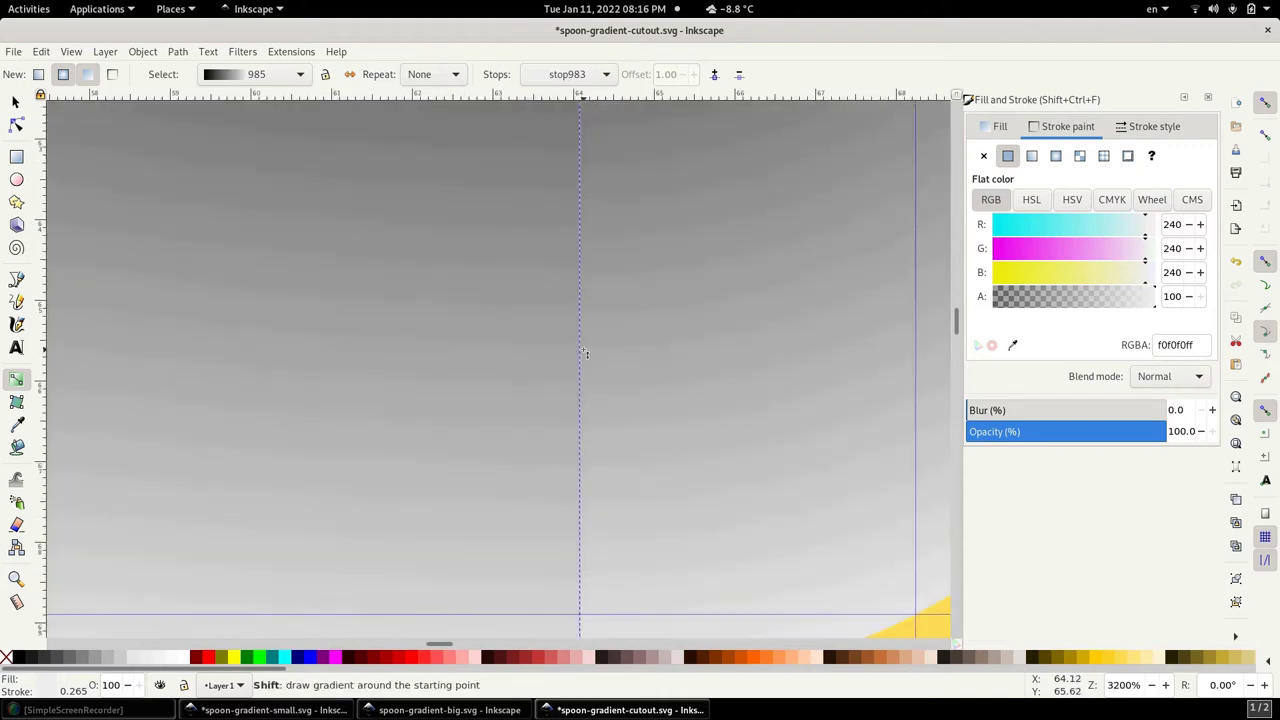
scroll(586, 352, down, 1)
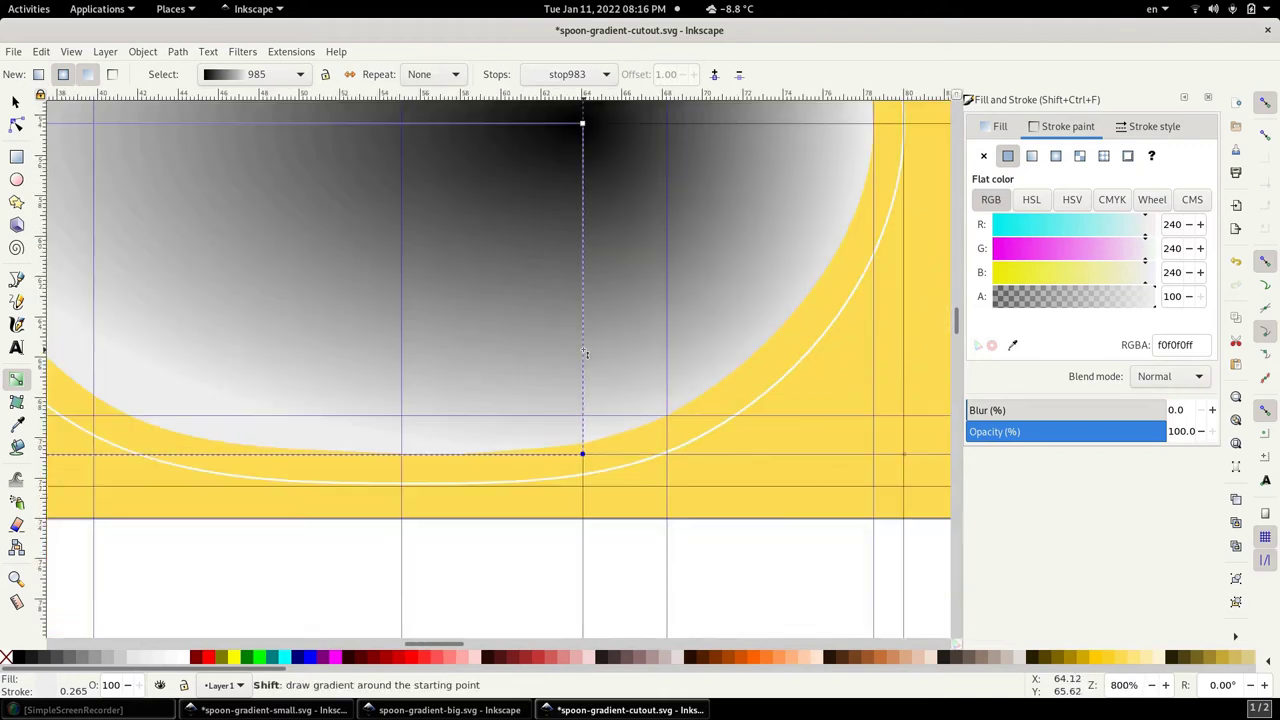
drag(586, 352, 575, 541)
scroll(604, 428, down, 1)
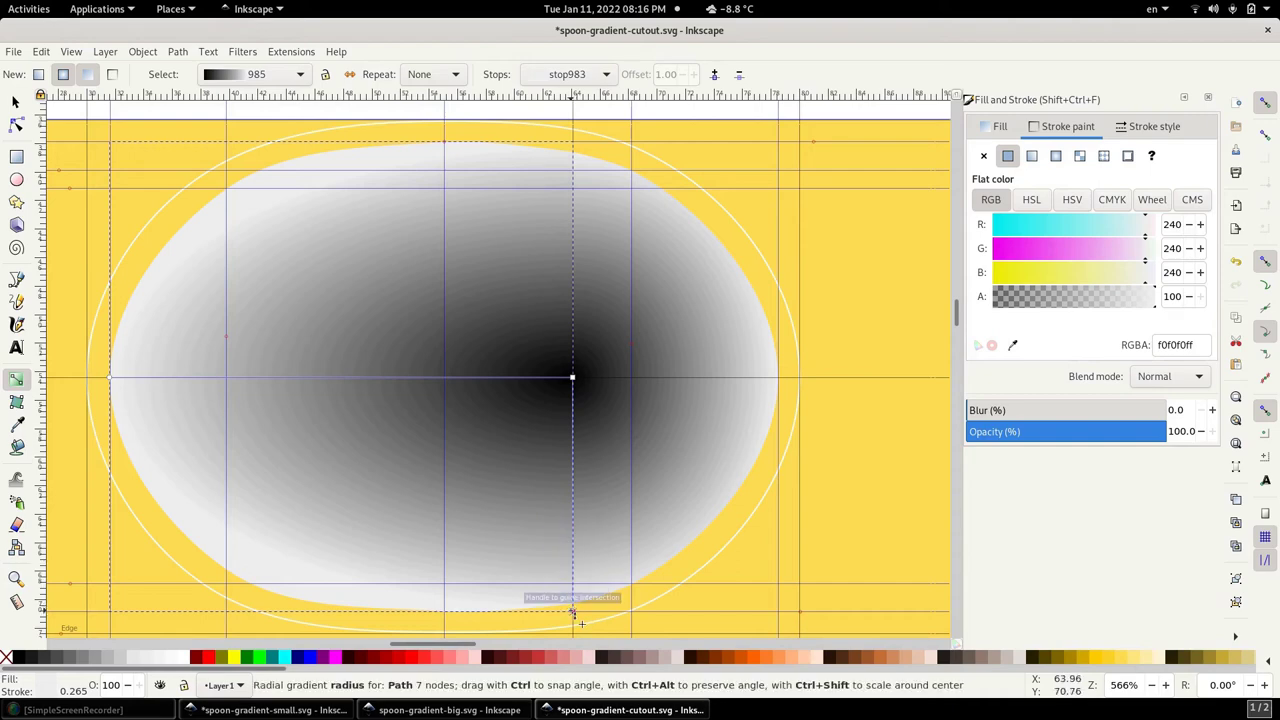
click(669, 352)
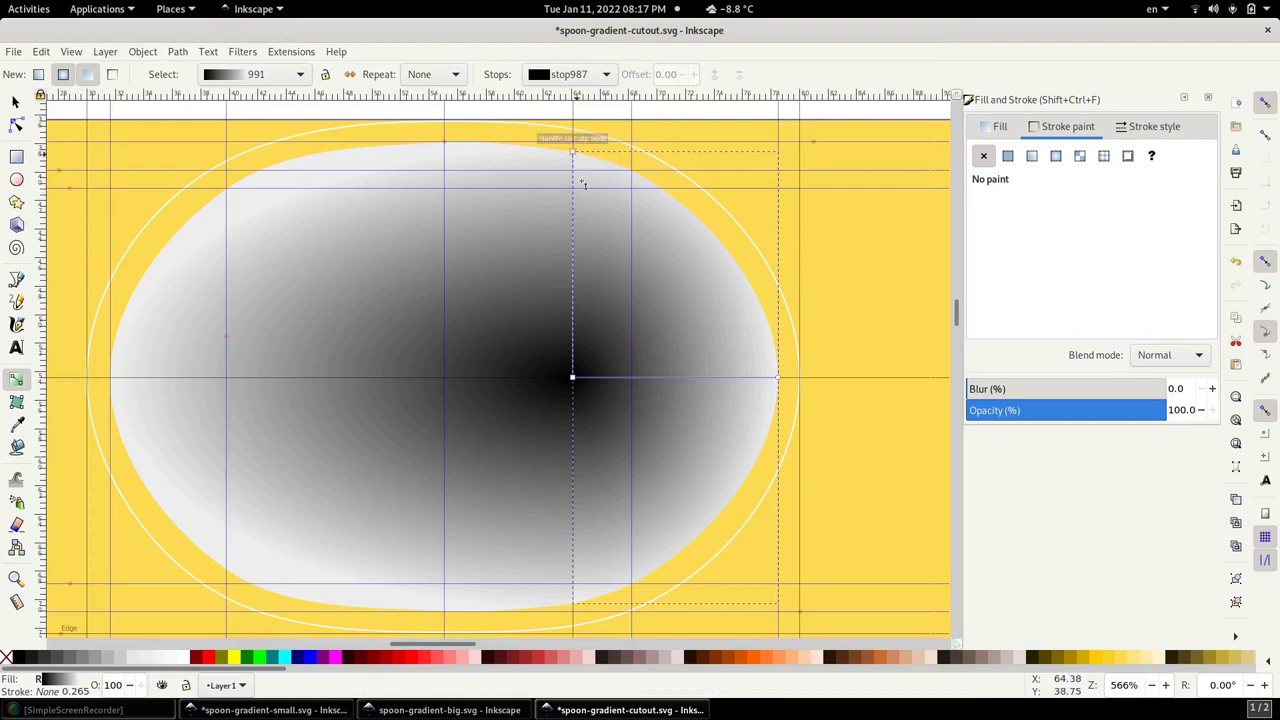
click(535, 458)
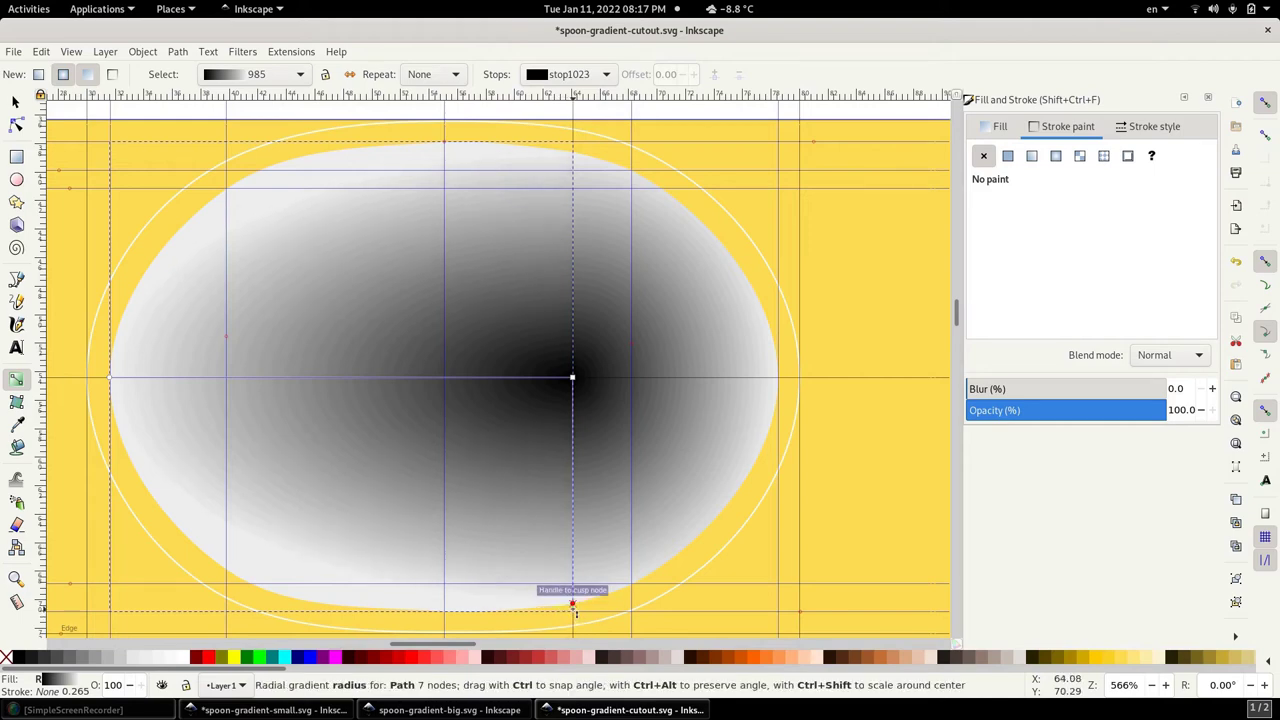
click(573, 605)
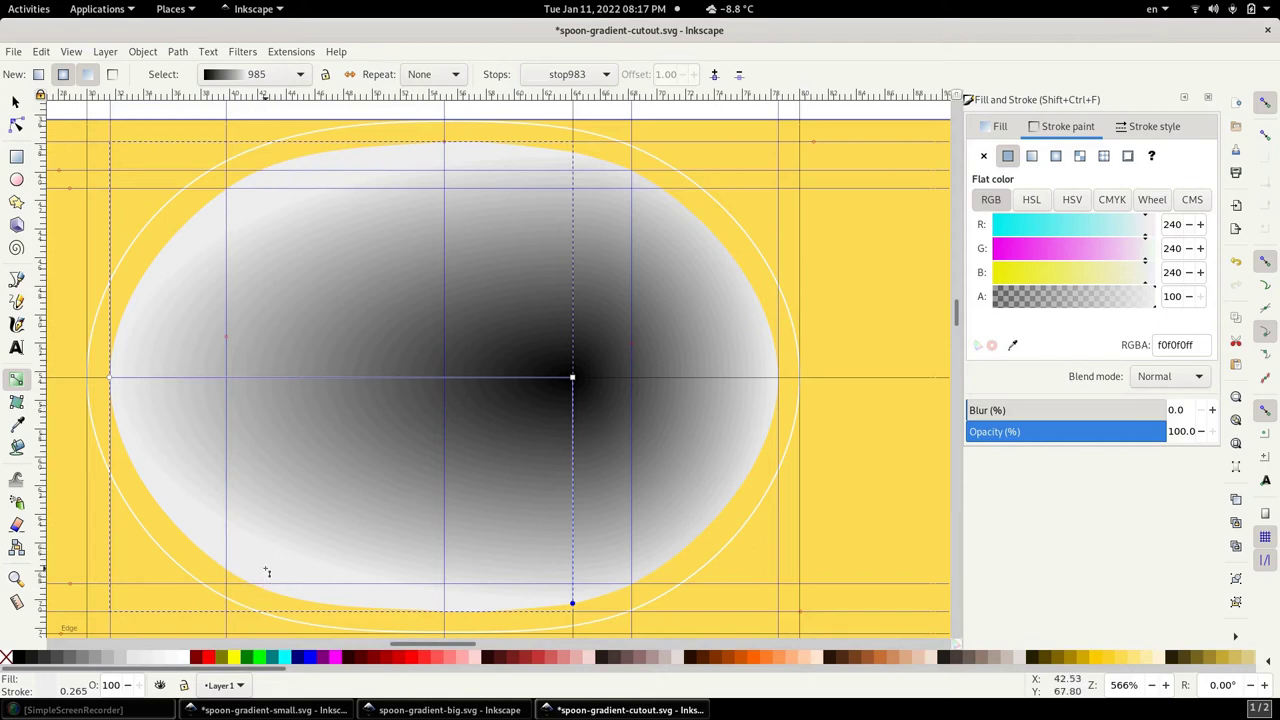
click(572, 603)
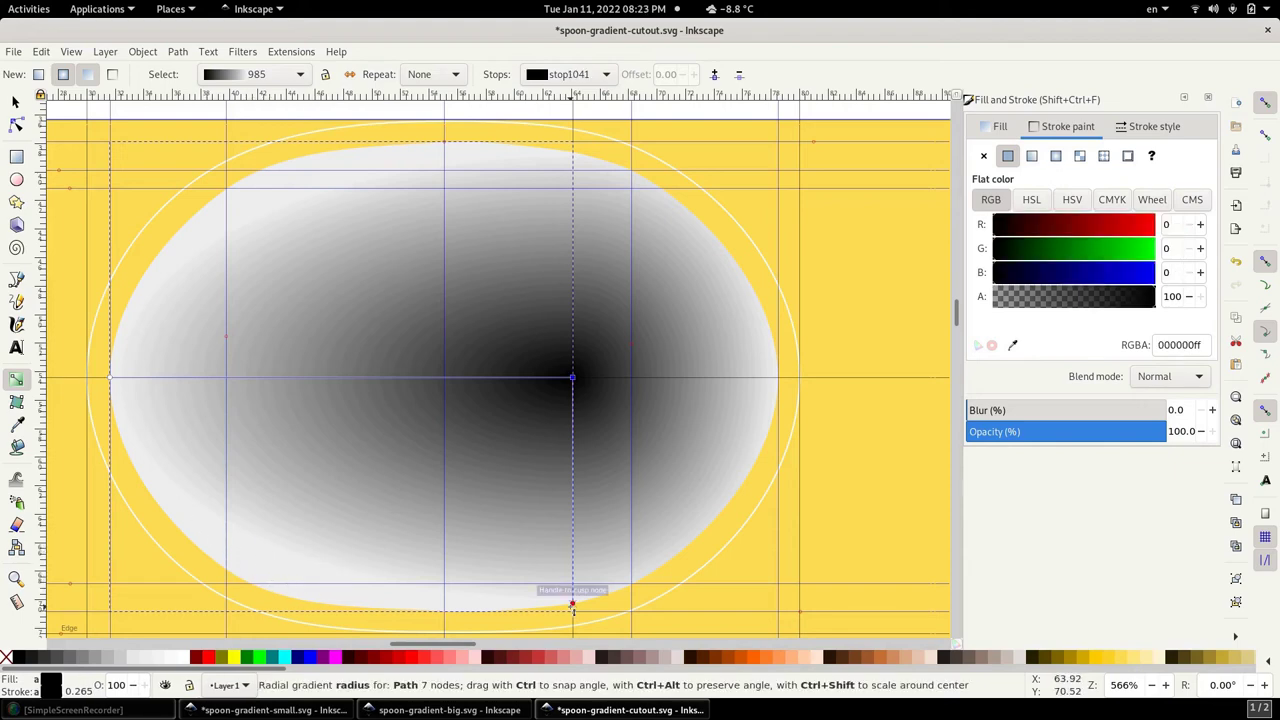
- Add a dark grey stop on the left gradient and move it to offset 0.18
double_click(536, 378)
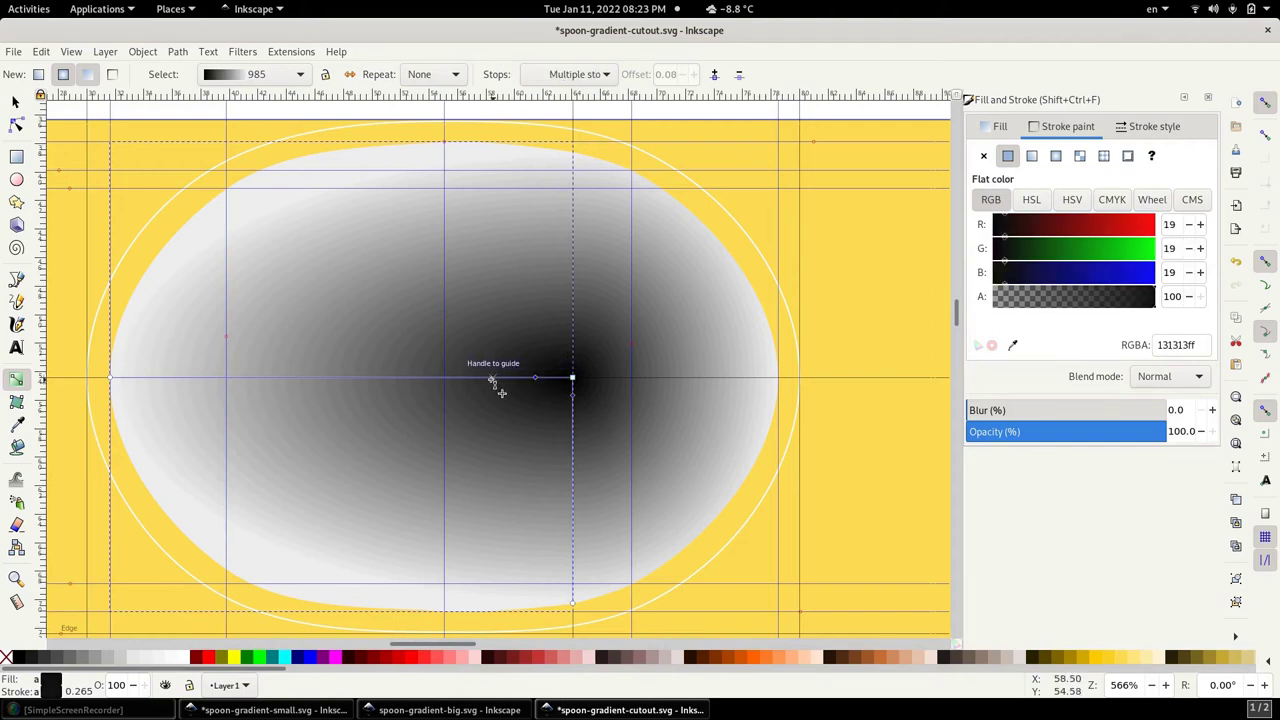
drag(497, 391, 522, 388)
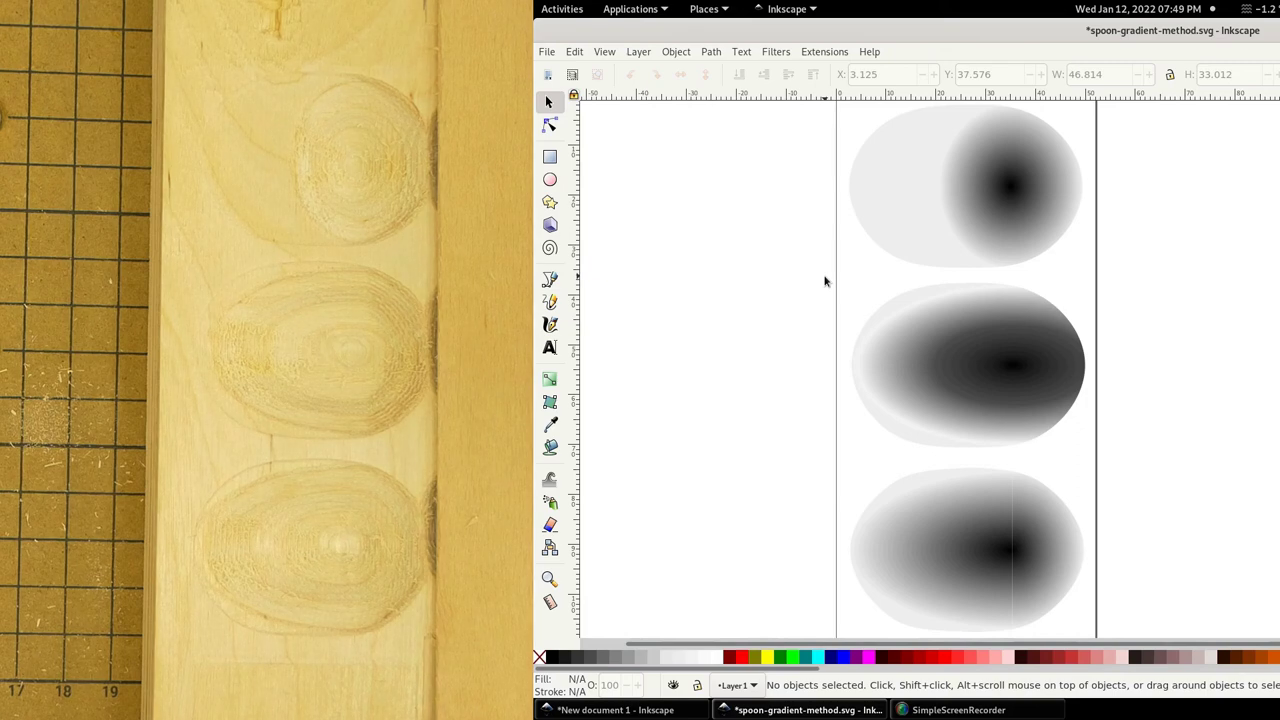
click(908, 303)
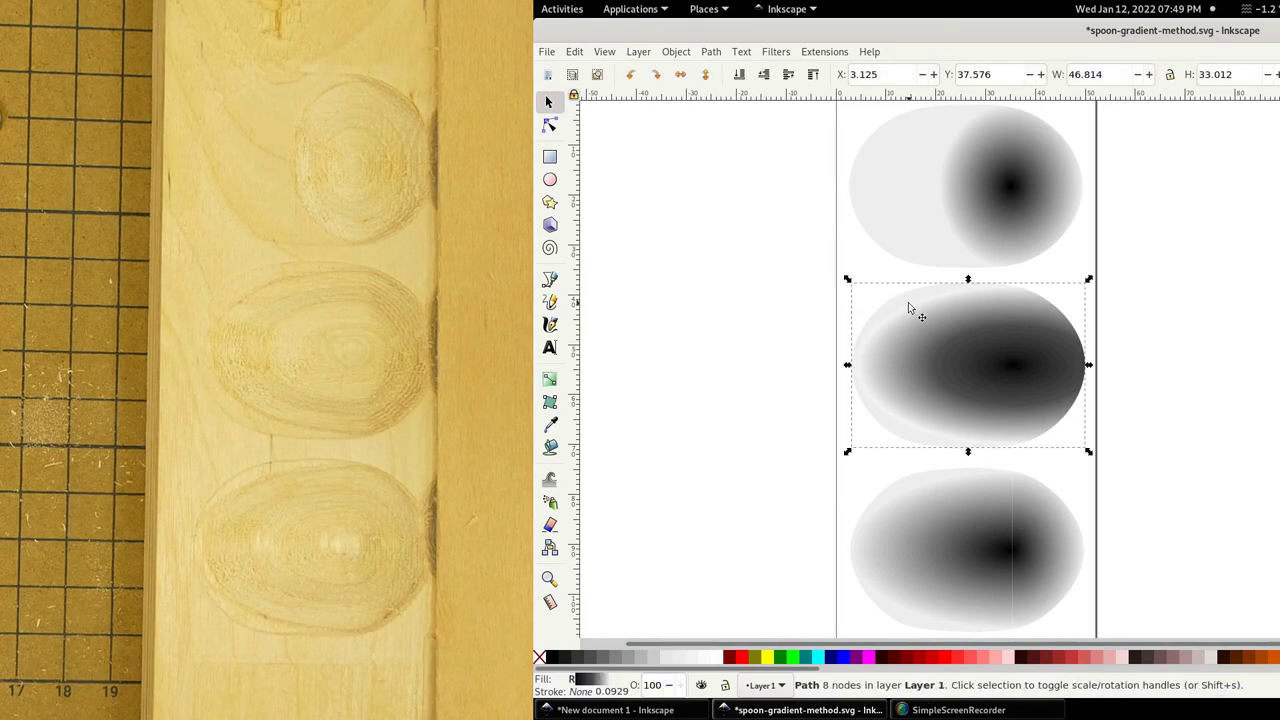